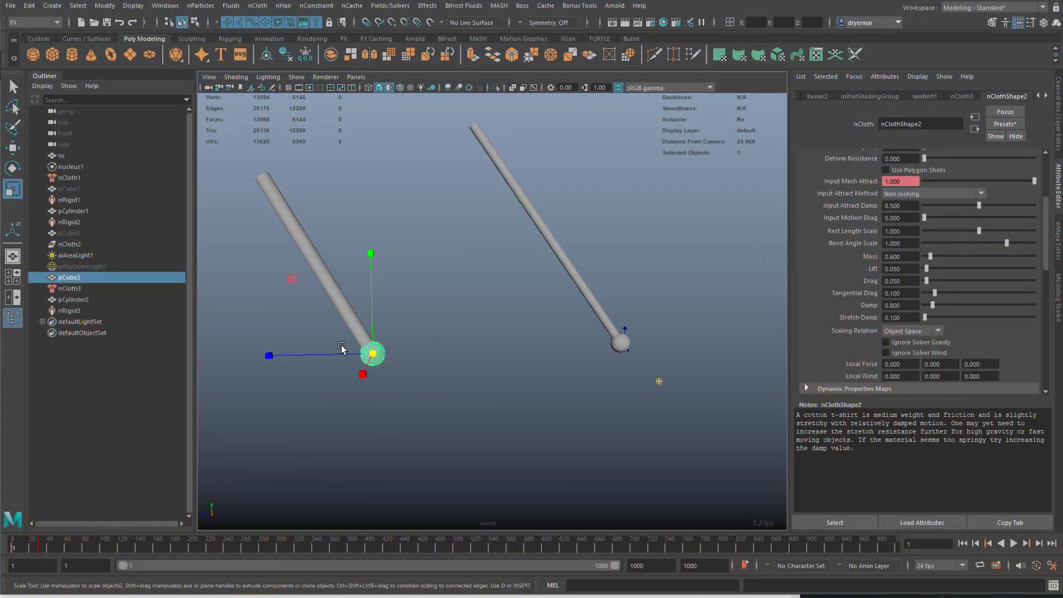
Play the nCloth bubble simulation and stop it at frame 155
middle_click_drag(359, 354, 378, 366, "alt")
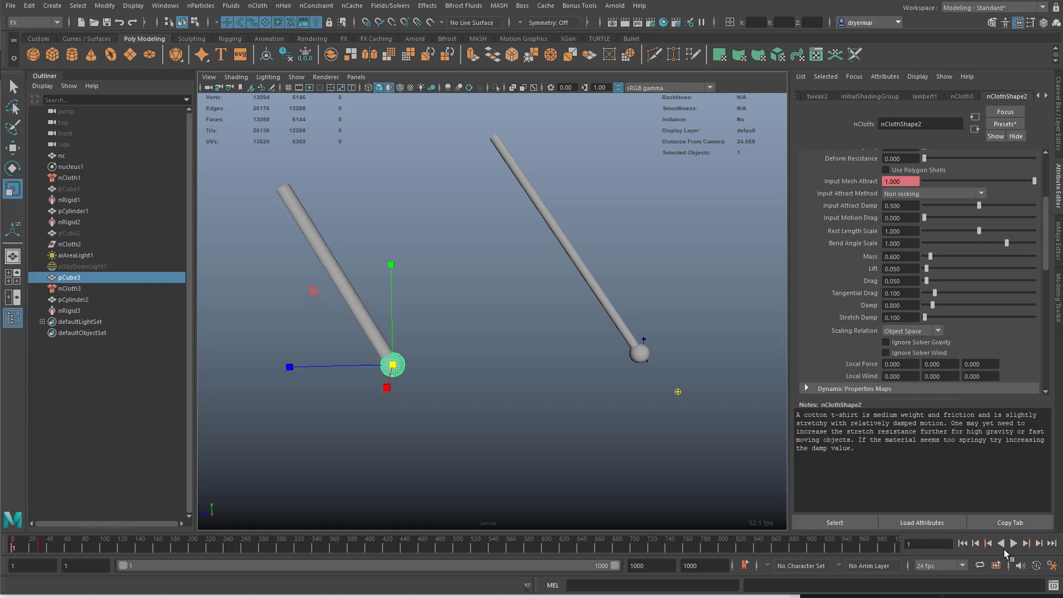
left_click(1013, 543)
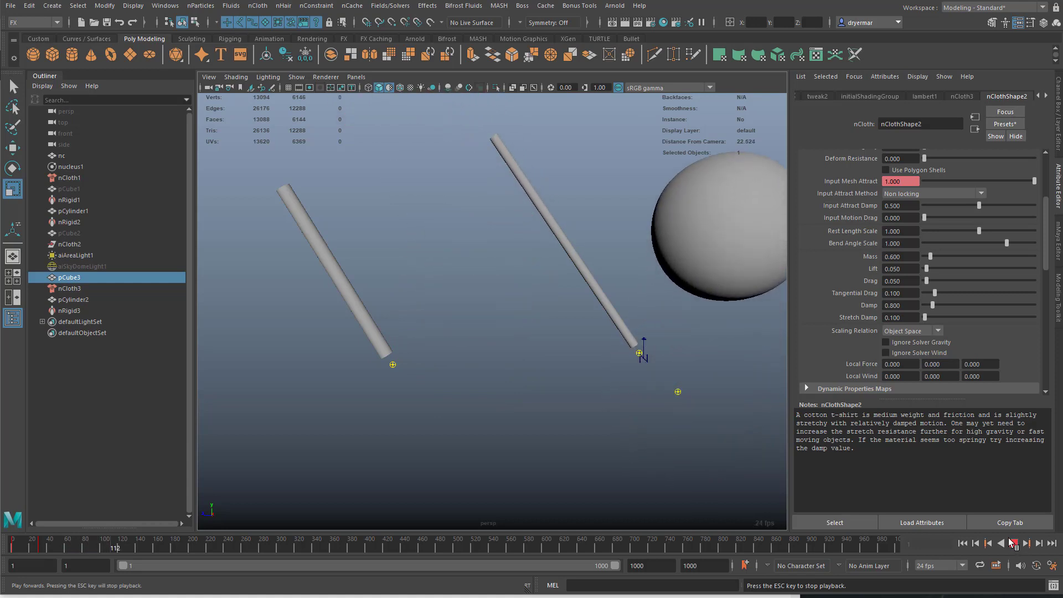
key("Escape")
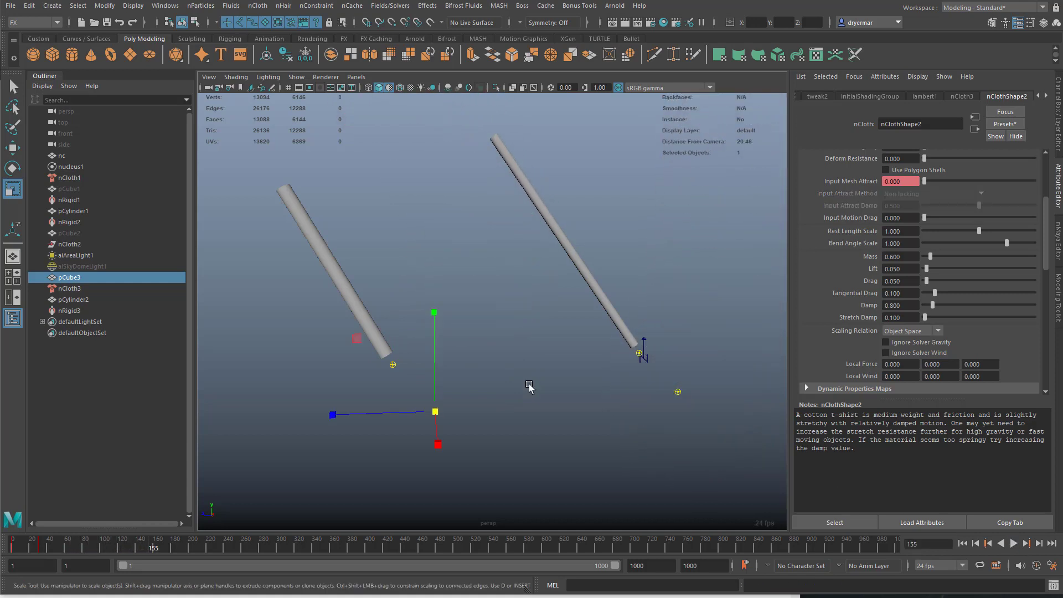
Orbit, dolly and pan the viewport to re-frame the poles and centre the scene
scroll(279, 343, "down", 5)
left_click_drag(279, 343, 465, 422, "alt")
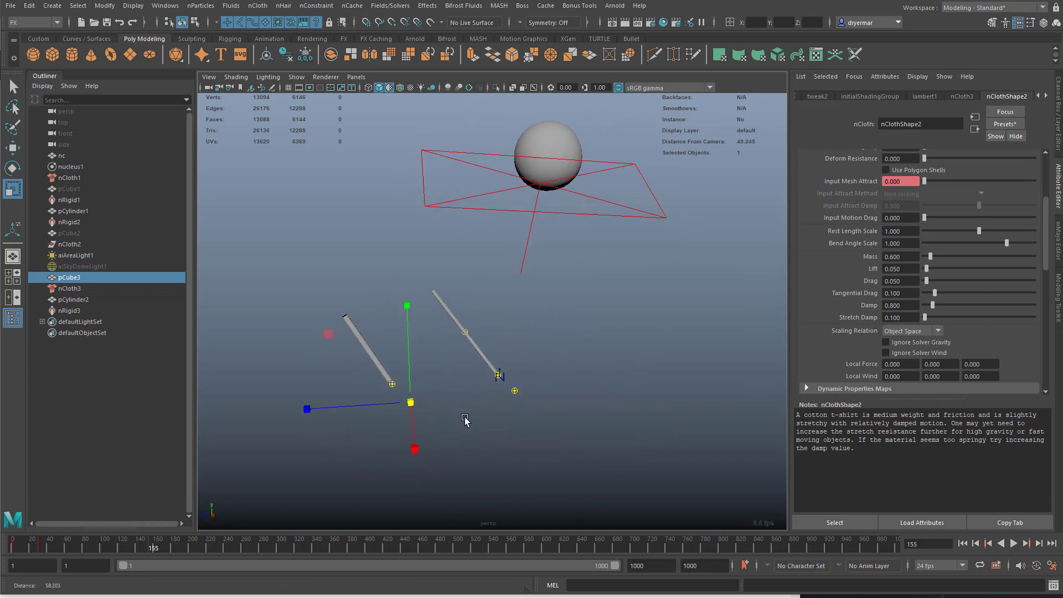
right_click_drag(465, 422, 537, 378, "alt")
middle_click_drag(536, 378, 629, 324, "alt")
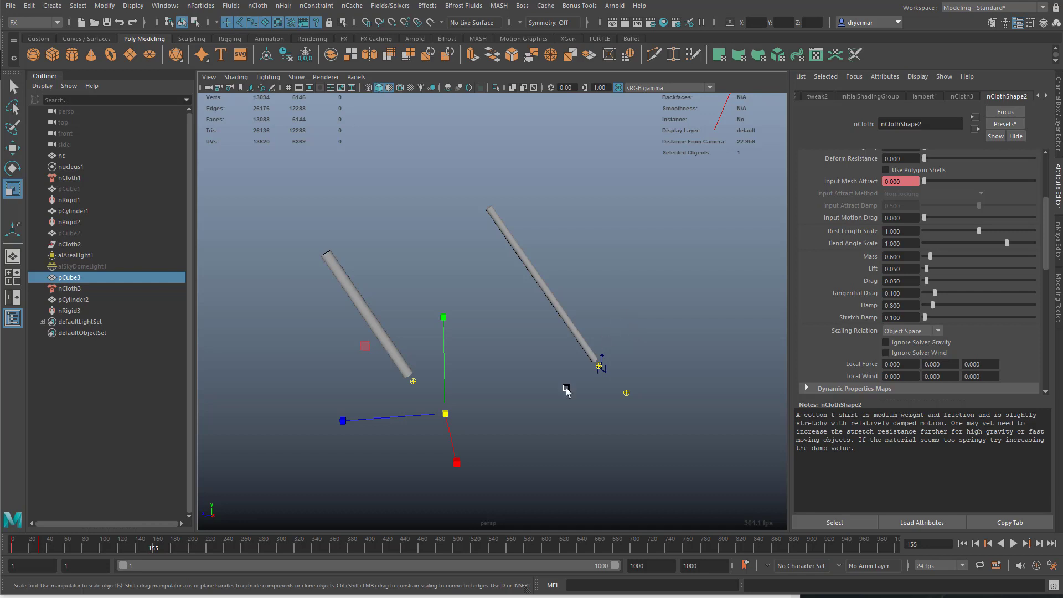
middle_click_drag(570, 391, 600, 391, "alt")
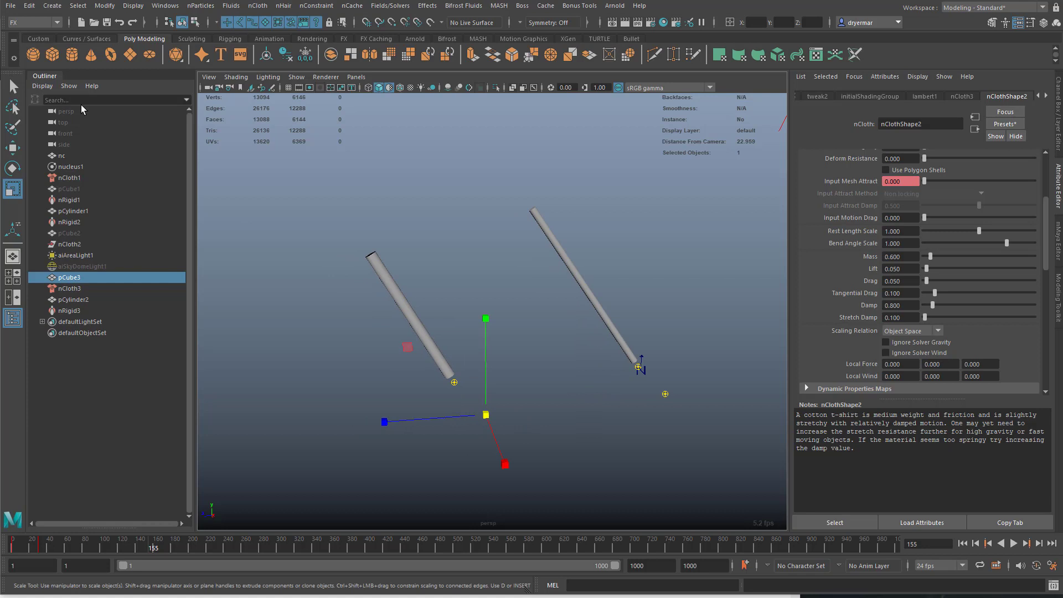
Start a new empty scene, discarding the old scene's unsaved changes
left_click(11, 5)
left_click(34, 26)
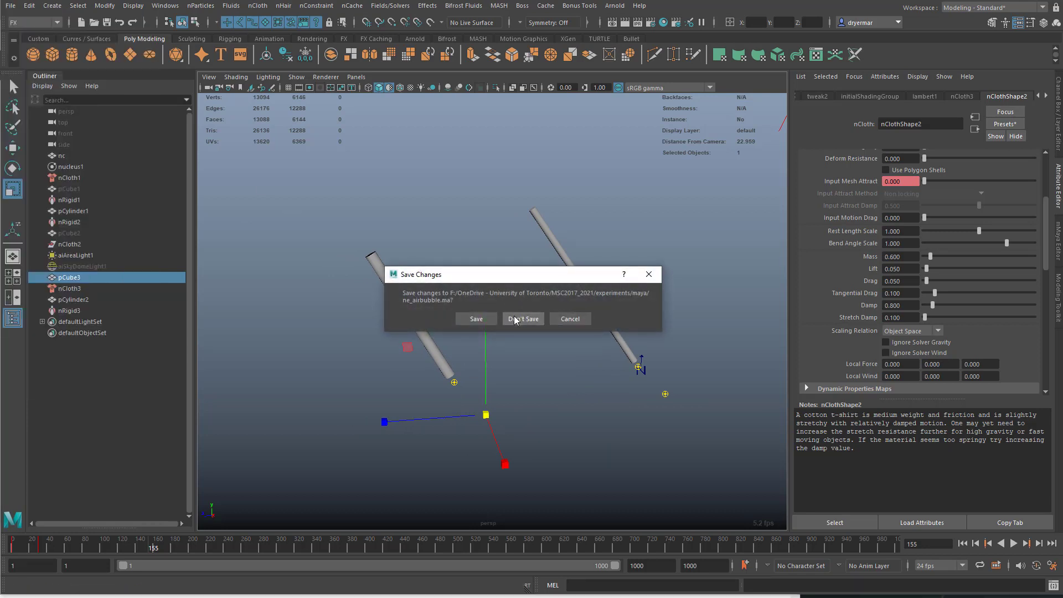
left_click(515, 319)
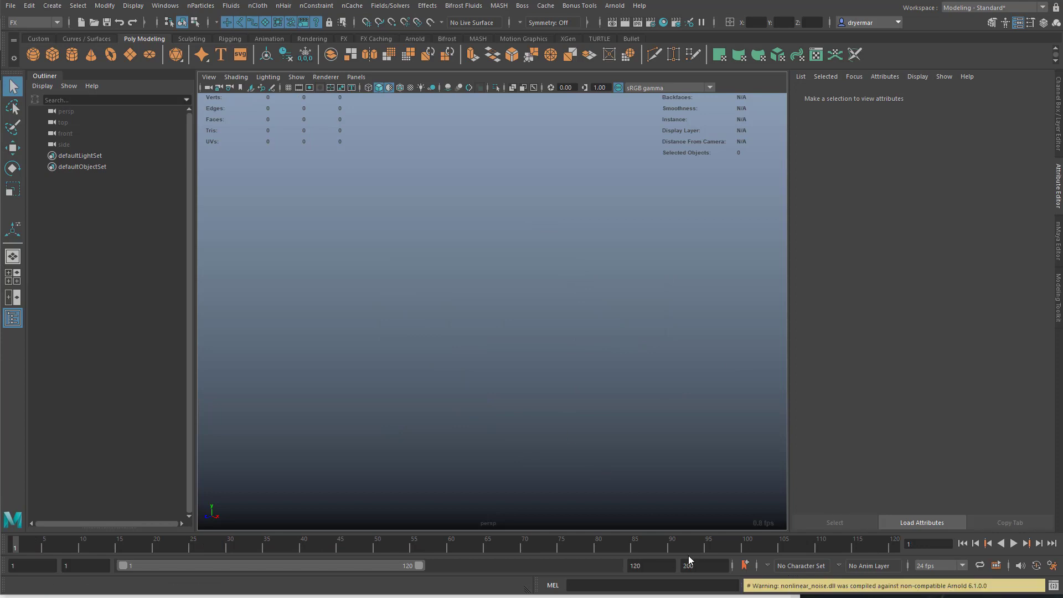
Set the playback range end time to 1000
left_click(653, 565)
type("1000")
key("Return")
type("3")
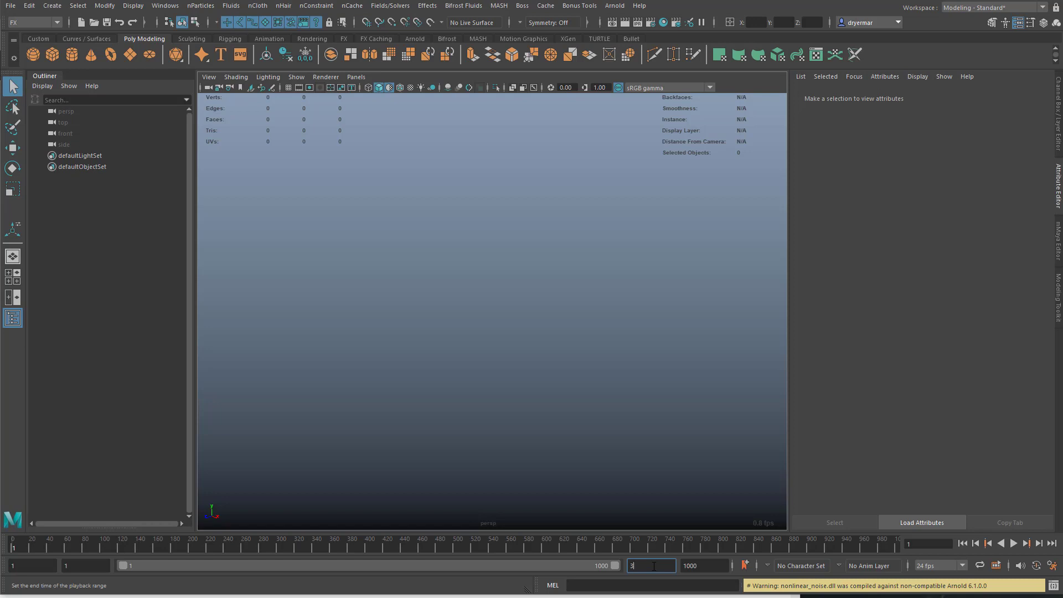
left_click(447, 353)
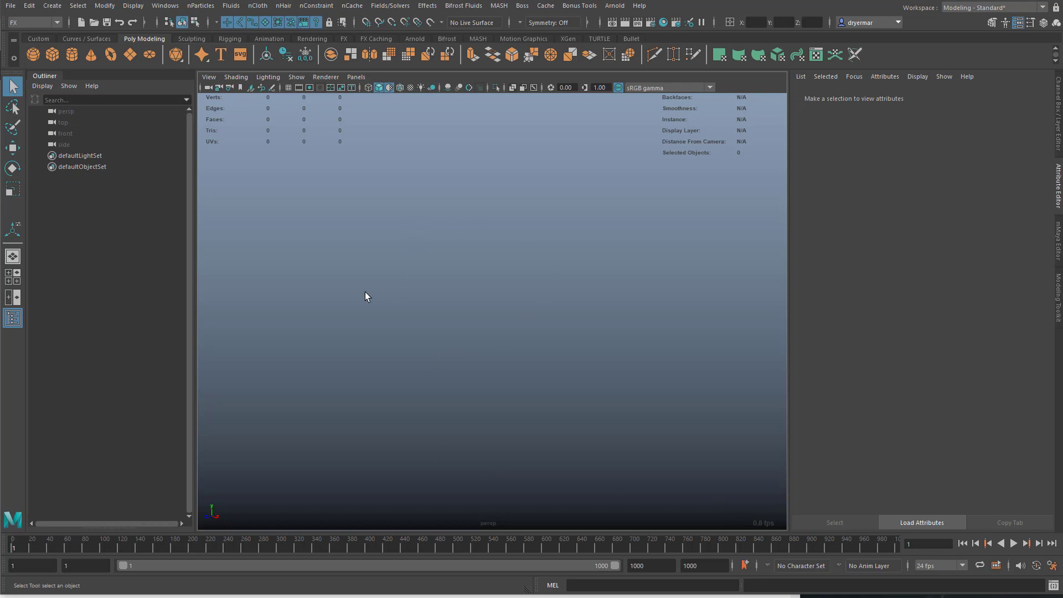
Create a polygon cube and smooth it into a sphere with 3 divisions
left_click(52, 57)
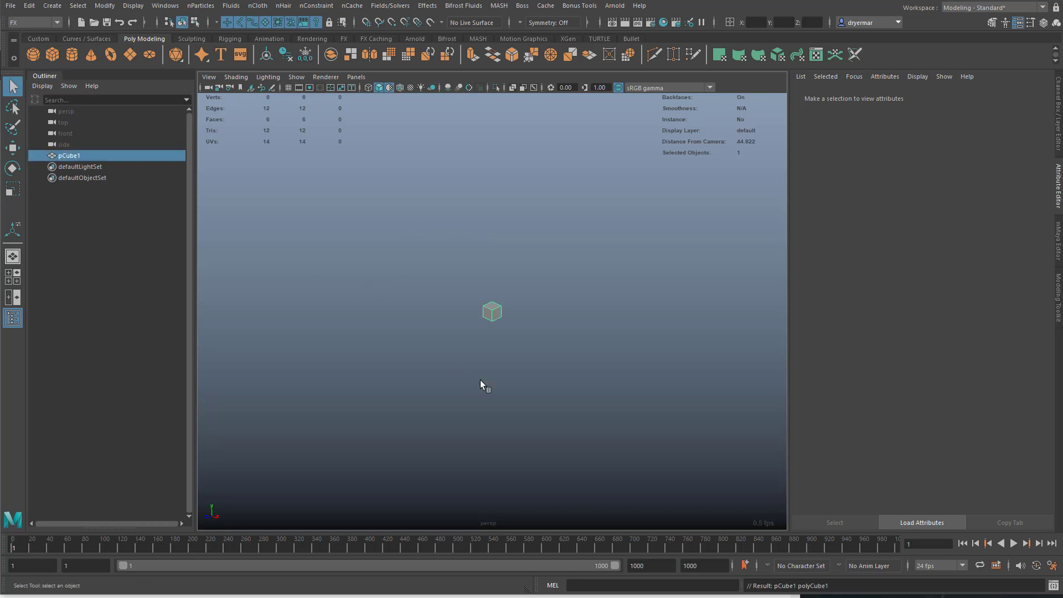
scroll(501, 339, "up", 5)
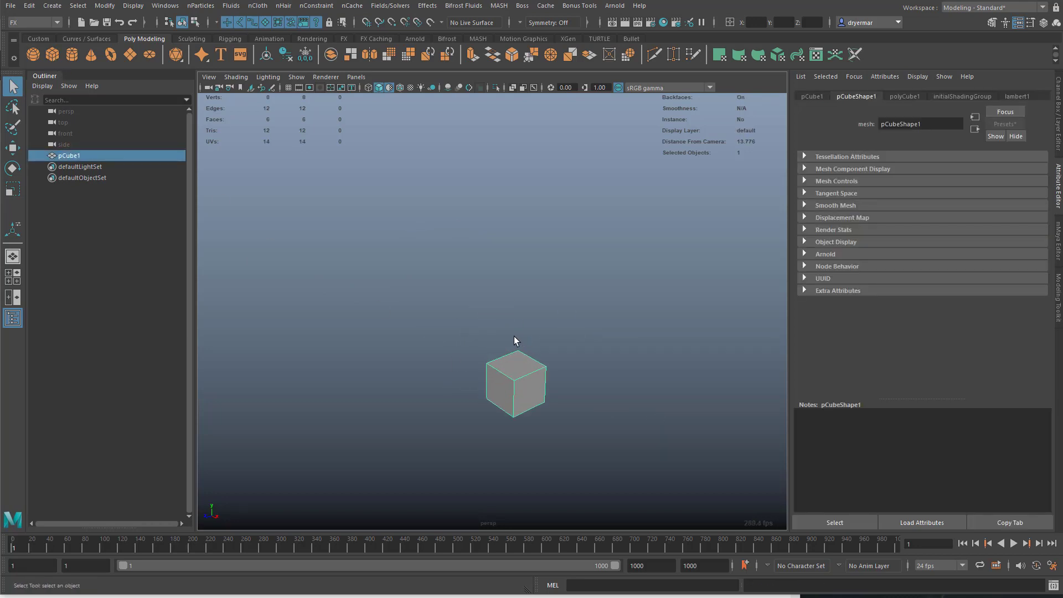
right_click(576, 273, "shift")
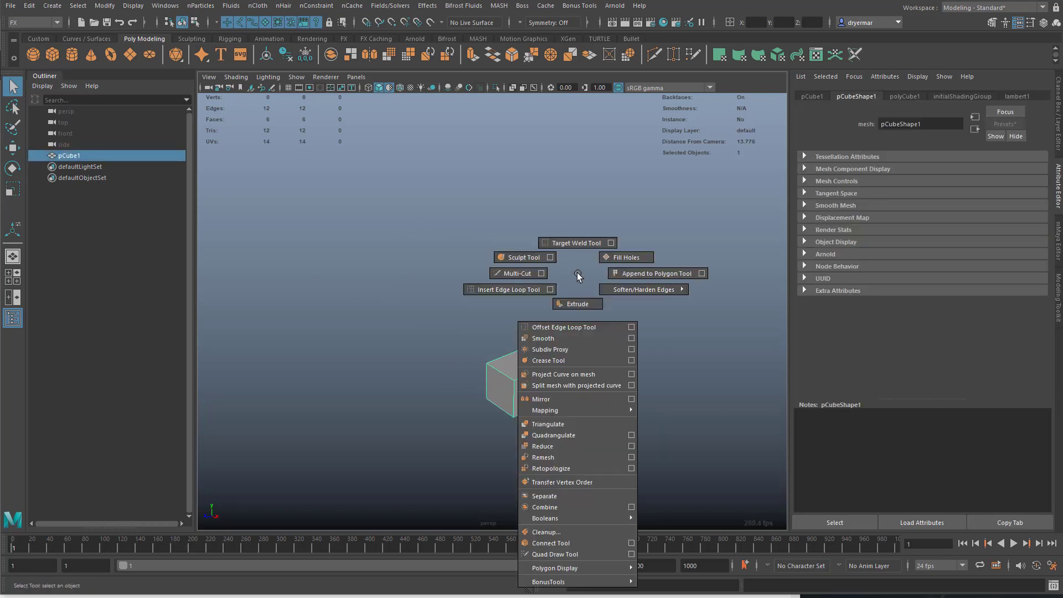
left_click(575, 338)
left_click_drag(580, 273, 569, 268)
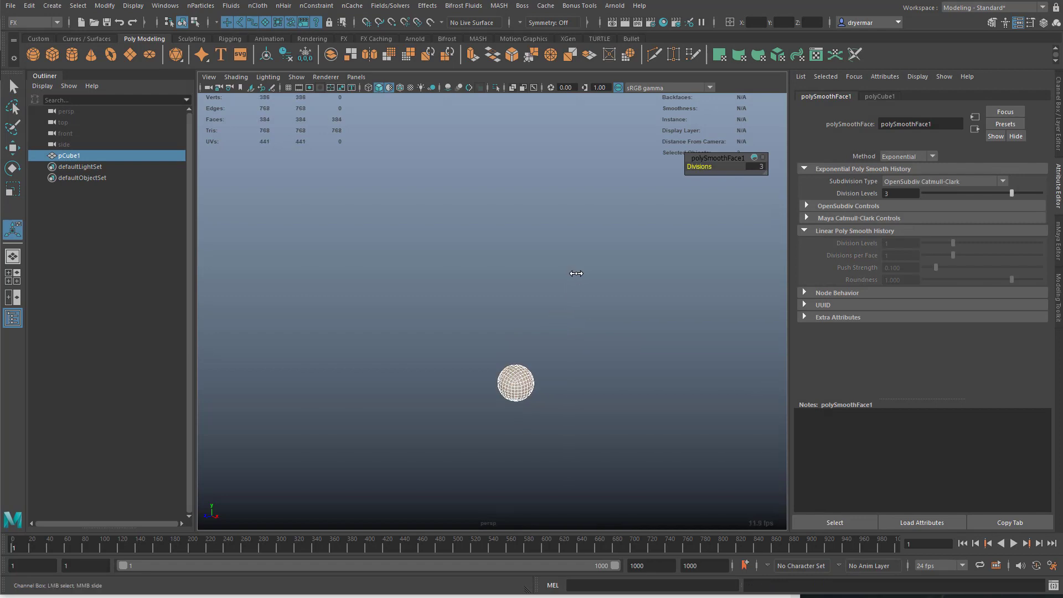
middle_click_drag(548, 373, 533, 314, "alt")
Scale the sphere up uniformly to about 5.2 times its size
left_click(500, 330)
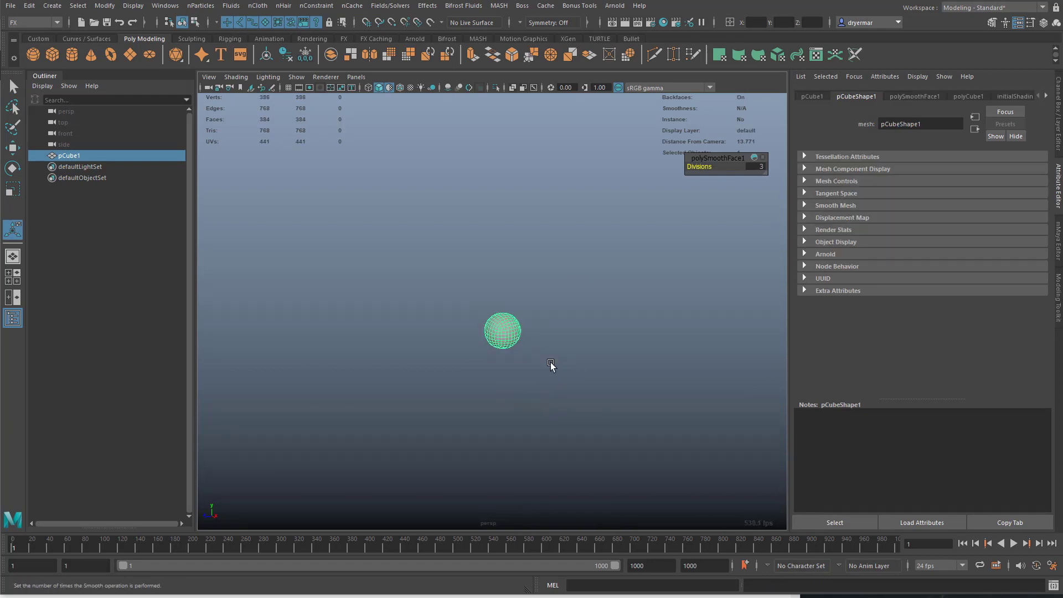
scroll(506, 327, "up", 3)
left_click_drag(554, 317, 534, 318, "alt")
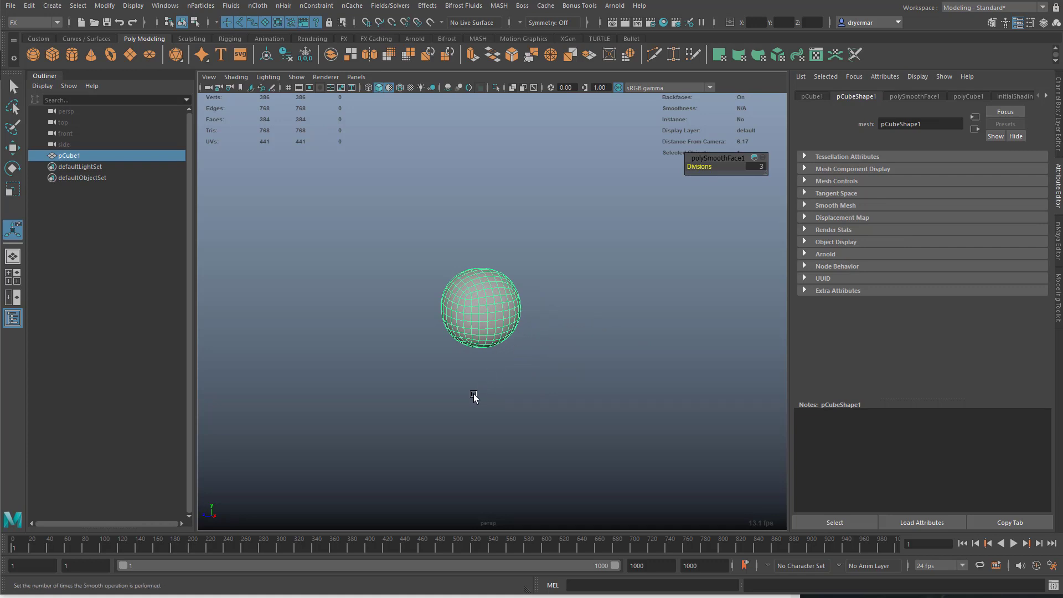
key("r")
left_click_drag(481, 308, 769, 329)
right_click_drag(769, 329, 562, 315, "alt")
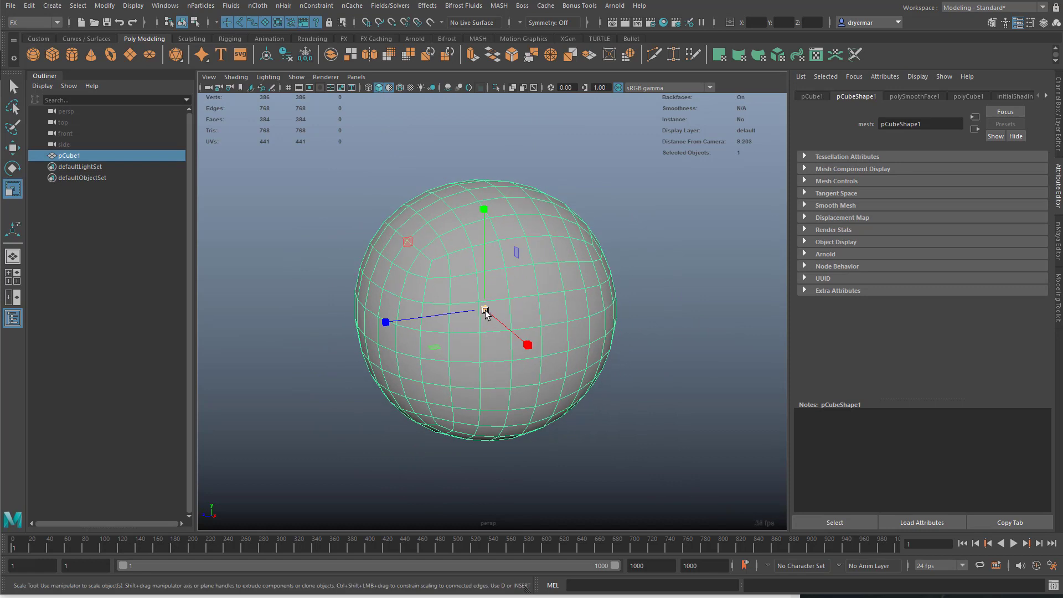
left_click_drag(512, 315, 529, 316, "alt")
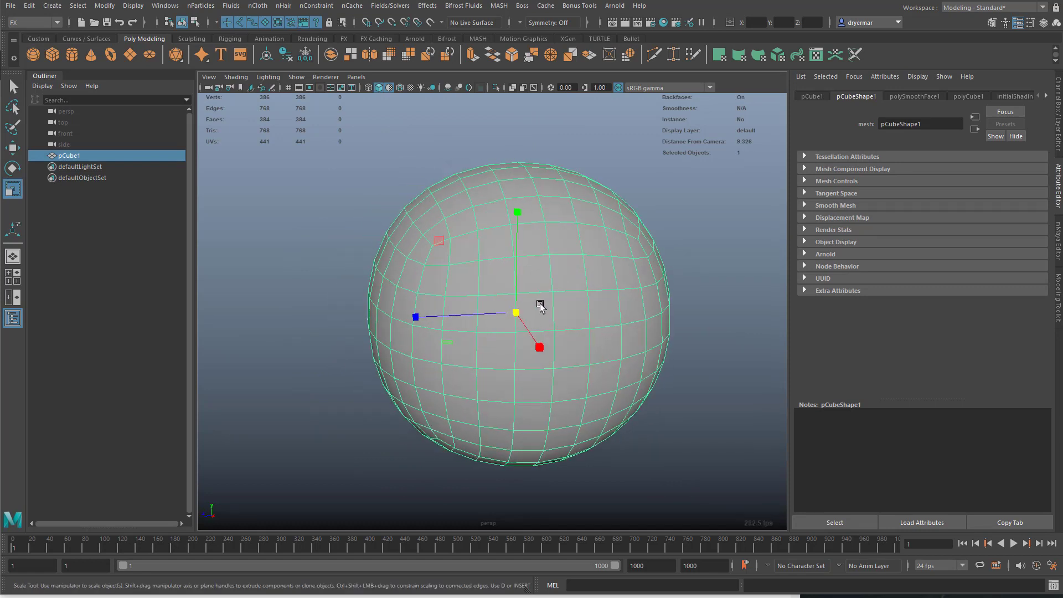
Rename pCube1 to 'bubble', freeze its transforms and delete its history
double_click(66, 155)
type("b")
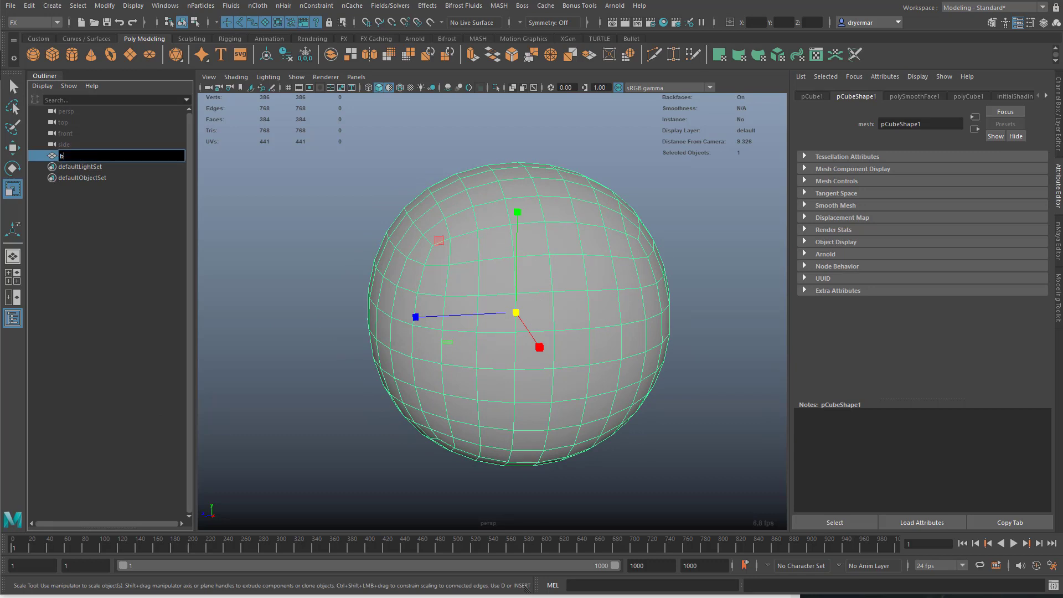
type("ubble")
key("Return")
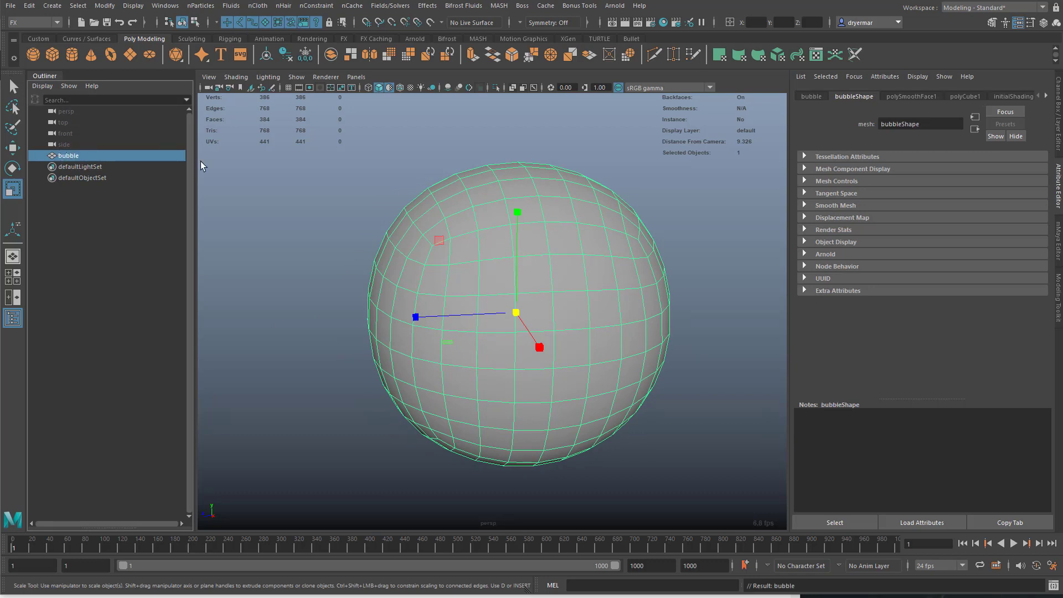
left_click(39, 38)
left_click(34, 55)
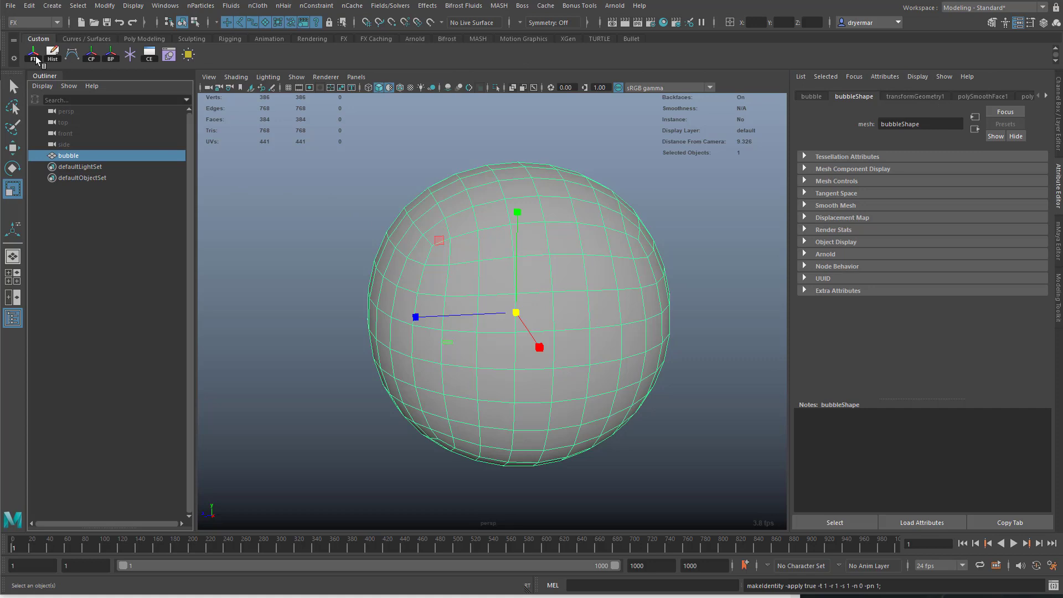
left_click(52, 54)
Select all the sphere's vertices, then return to selecting the whole bubble
left_click_drag(642, 313, 633, 309, "alt")
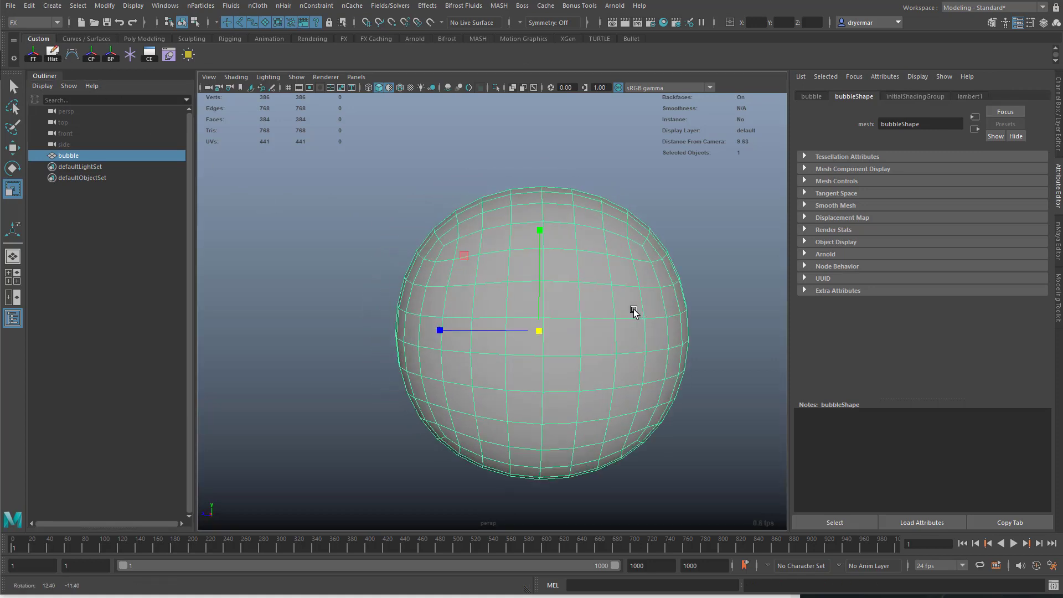
right_click_drag(633, 309, 357, 326, "alt")
left_click_drag(348, 199, 592, 431)
right_click_drag(529, 344, 599, 273)
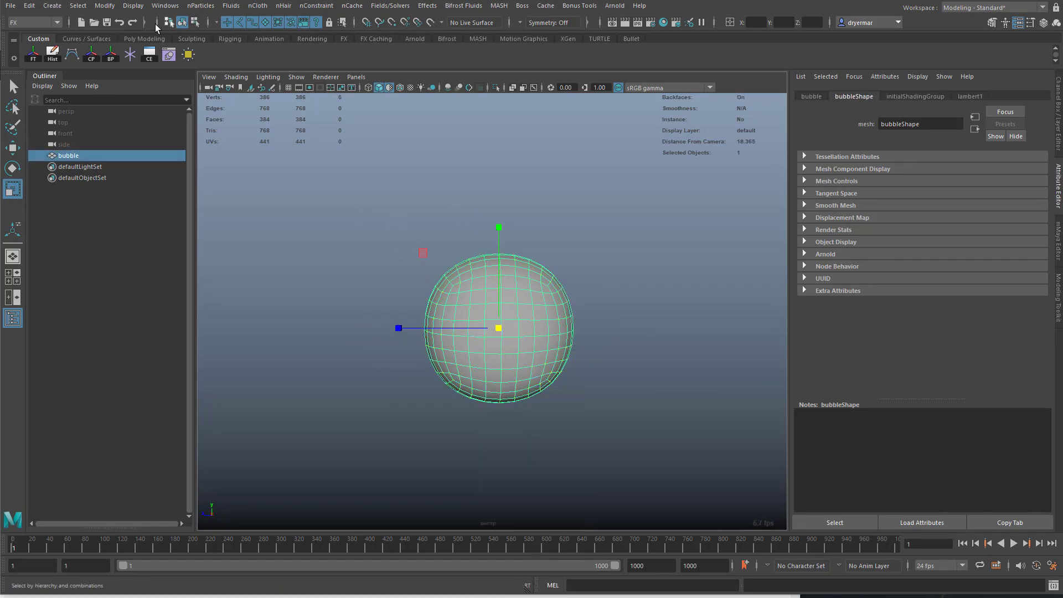
In the Shape Editor, create blendShape1 on the bubble and add a bubble1 target
left_click(166, 7)
mouse_move(194, 67)
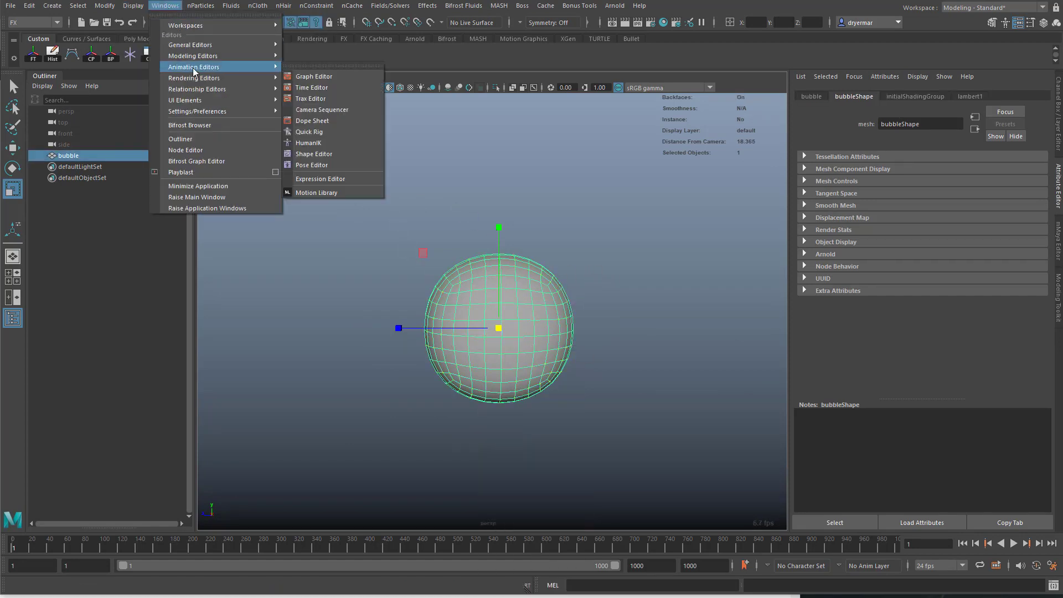
left_click(324, 160)
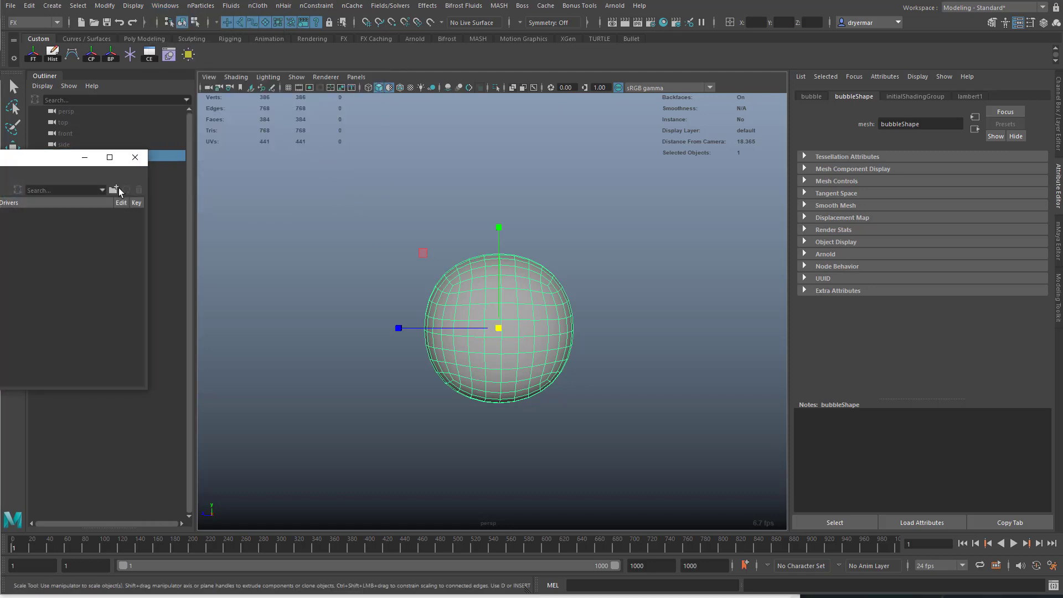
left_click(160, 114)
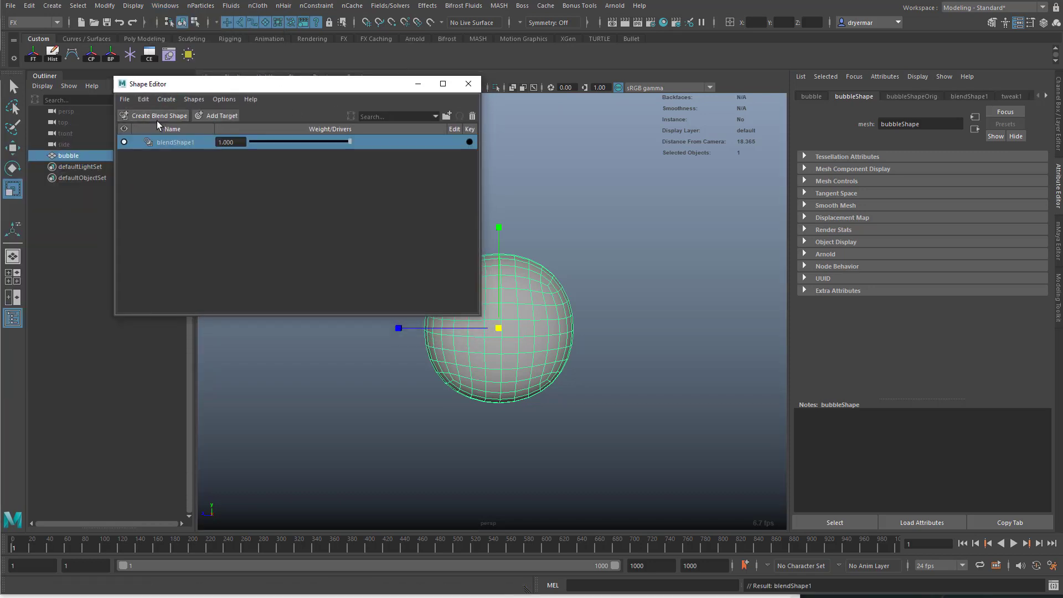
right_click(178, 143)
left_click(195, 150)
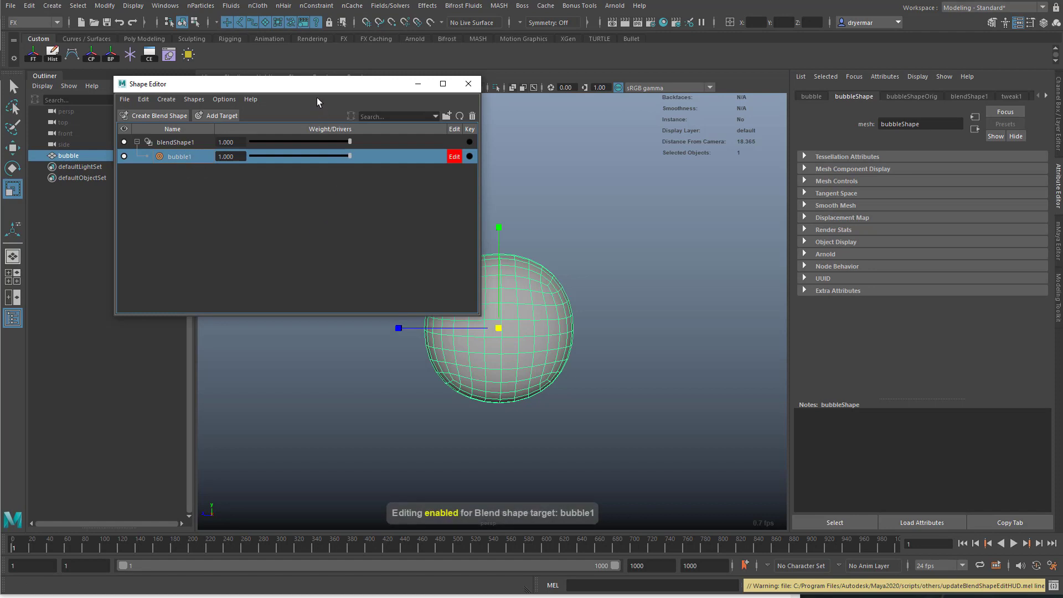
left_click_drag(308, 92, 265, 63)
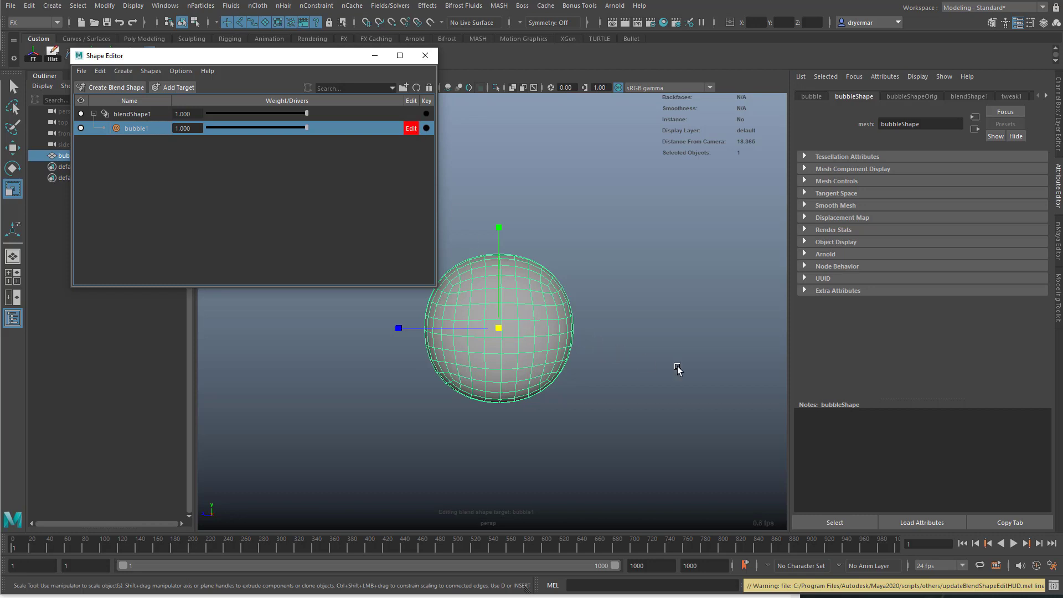
Shrink all the sphere's vertices into a tiny blob for the bubble1 target
right_click_drag(653, 352, 240, 344)
left_click_drag(604, 229, 434, 360)
left_click_drag(491, 329, 388, 365)
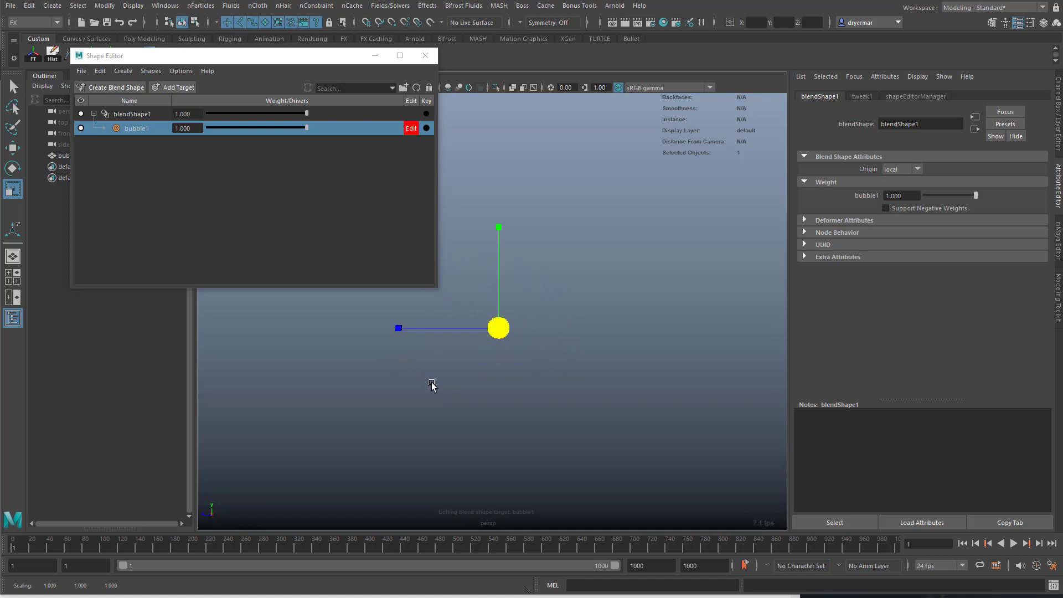
key("F8")
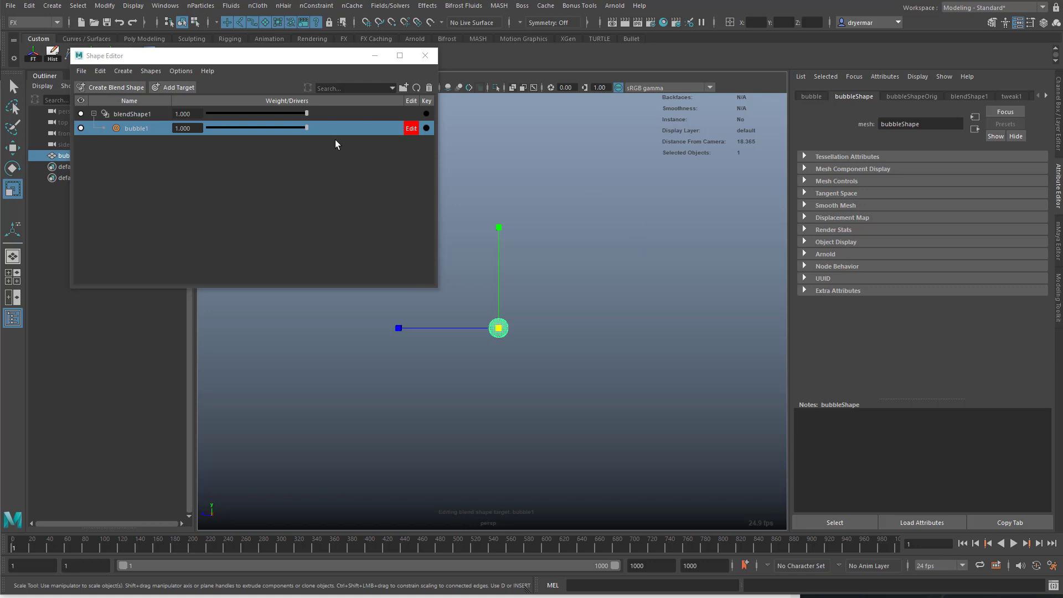
Test the bubble1 weight, settle it at 0.000, and move the Shape Editor aside
left_click_drag(304, 129, 366, 149)
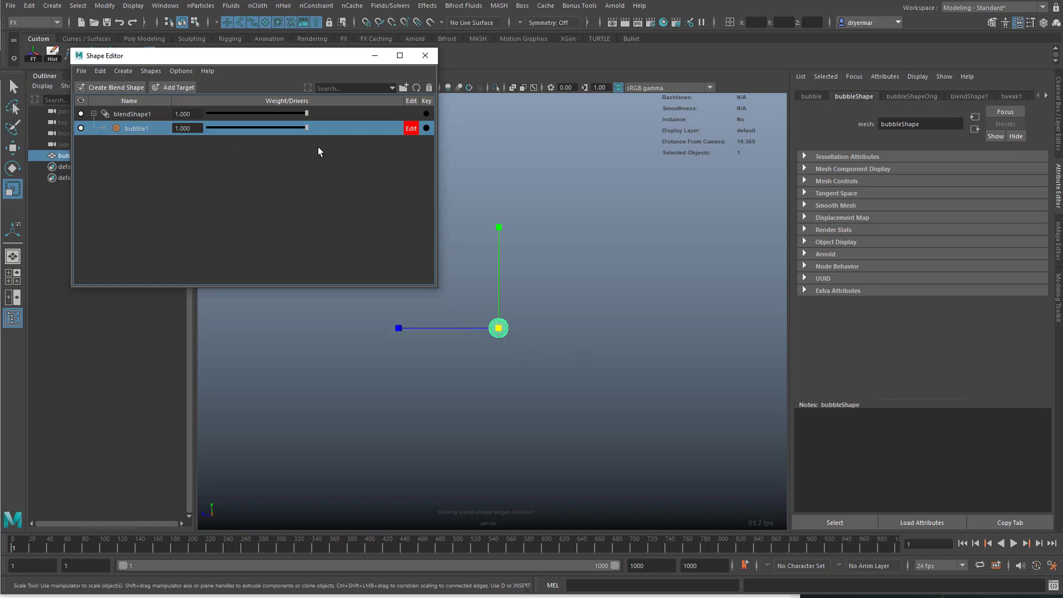
left_click_drag(307, 128, 202, 134)
left_click(499, 284)
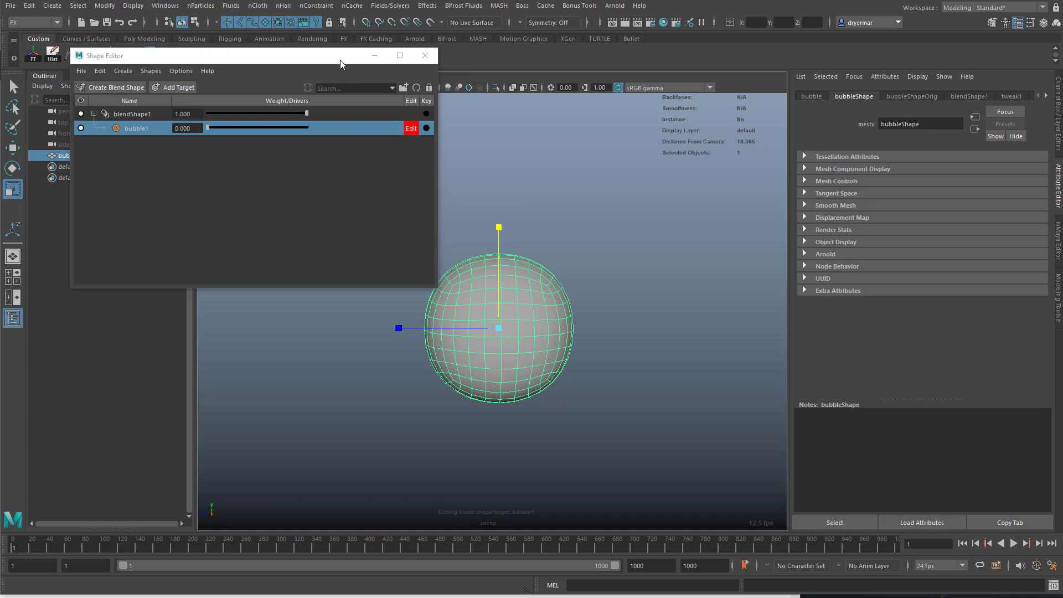
left_click_drag(340, 64, 294, 101)
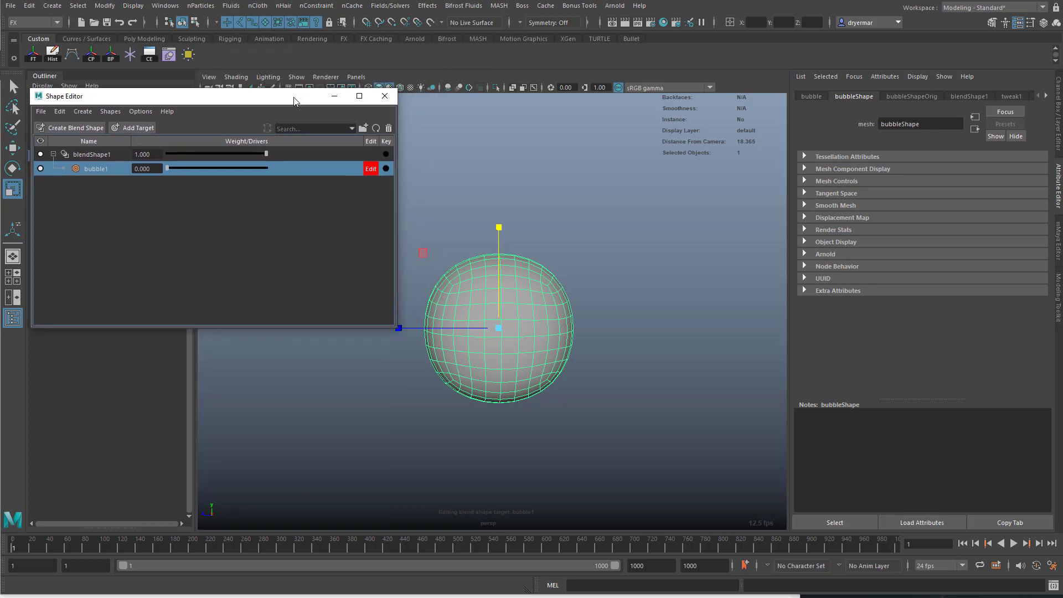
Convert the sphere into an nCloth via the Create nCloth options and test playback
left_click(258, 7)
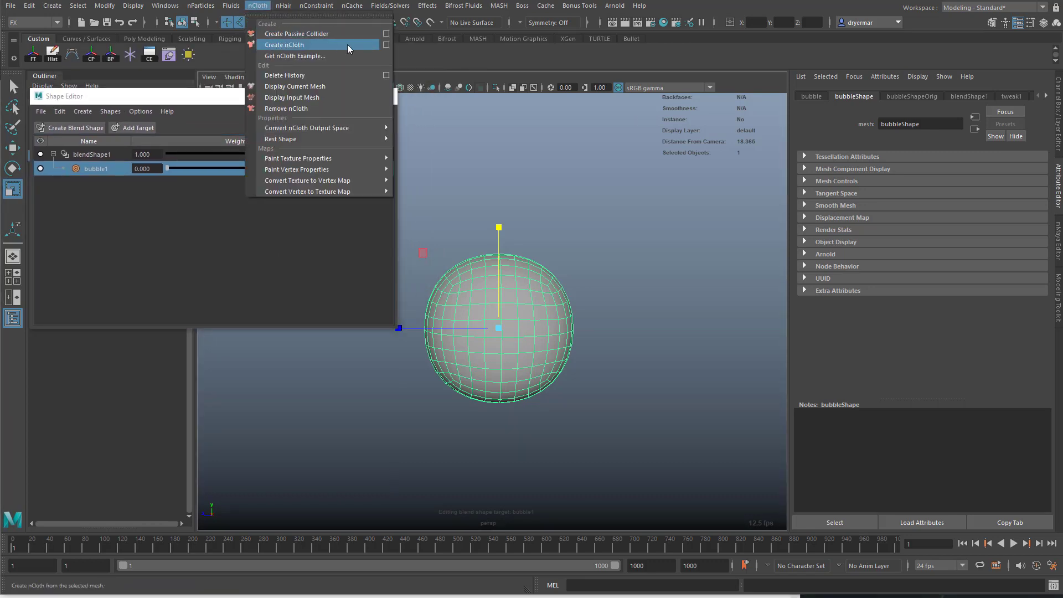
left_click(387, 46)
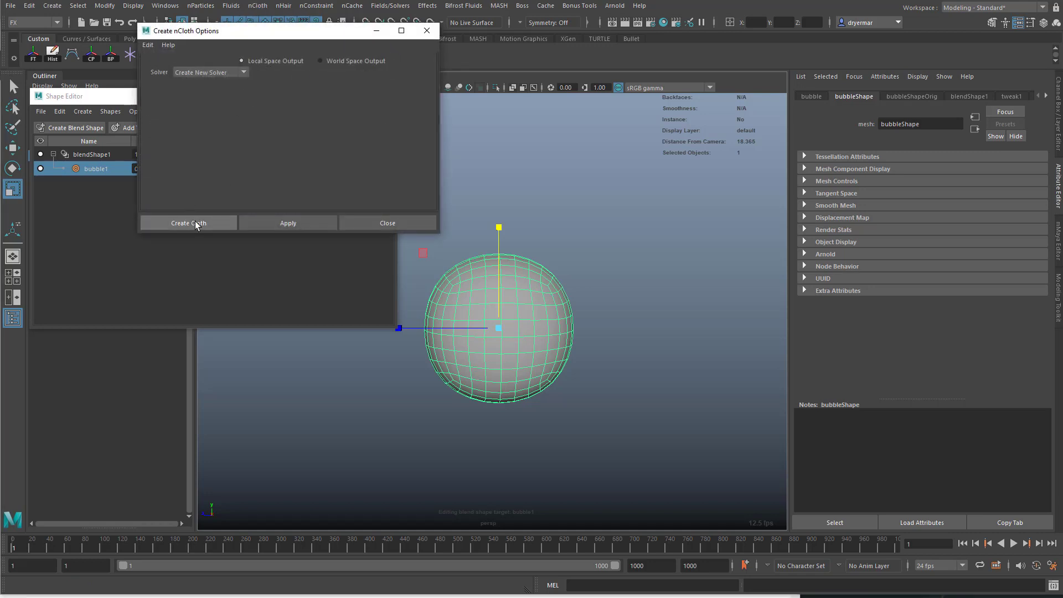
left_click(200, 222)
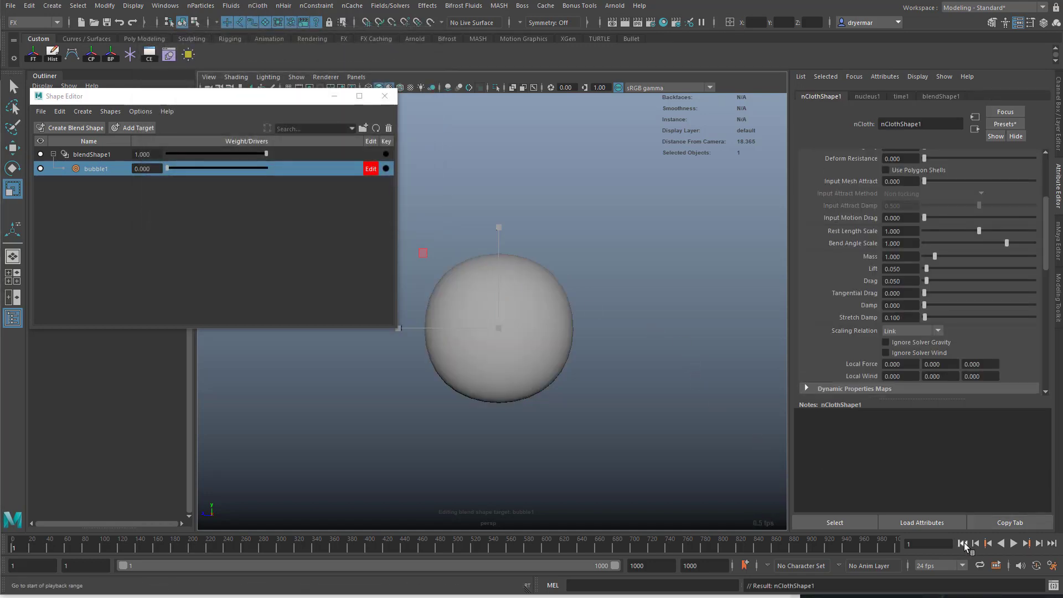
left_click(1012, 543)
left_click(1012, 543)
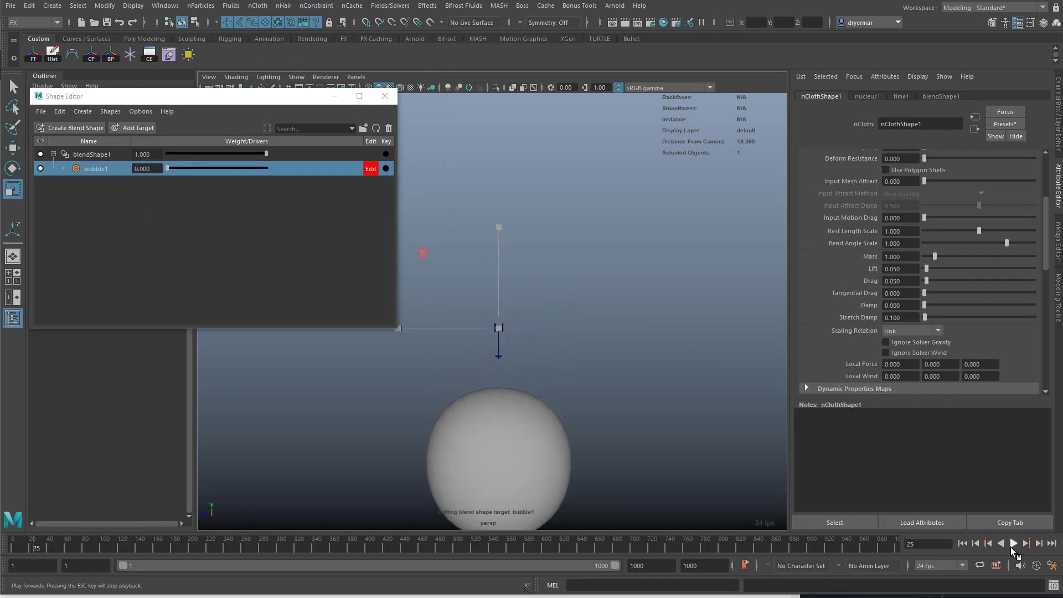
left_click(961, 543)
Set nucleus1's Gravity Direction Y to 1 so the bubble rises
left_click_drag(186, 96, 475, 289)
left_click(71, 166)
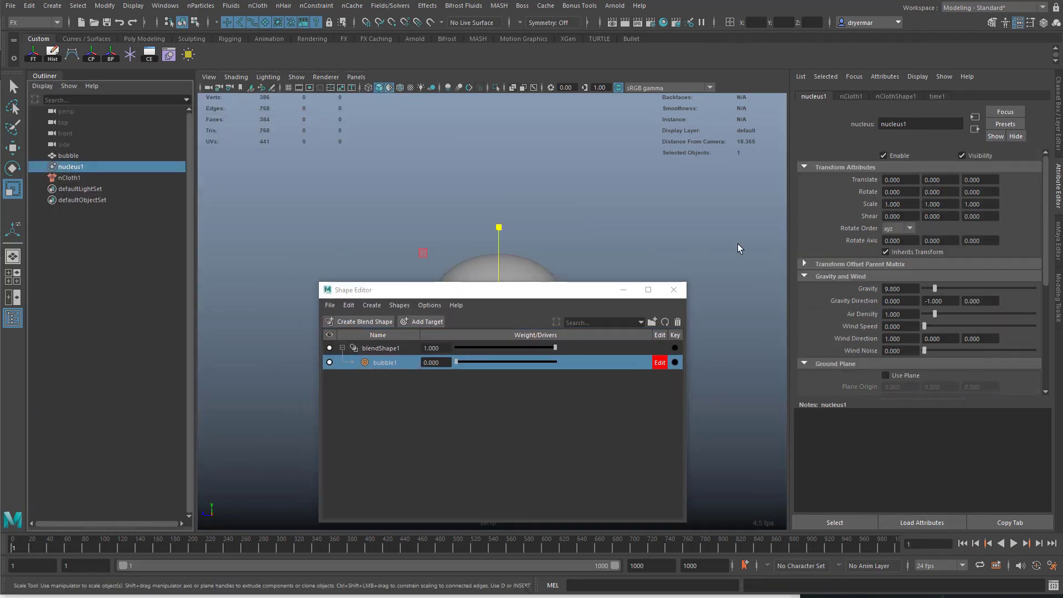
left_click(945, 301)
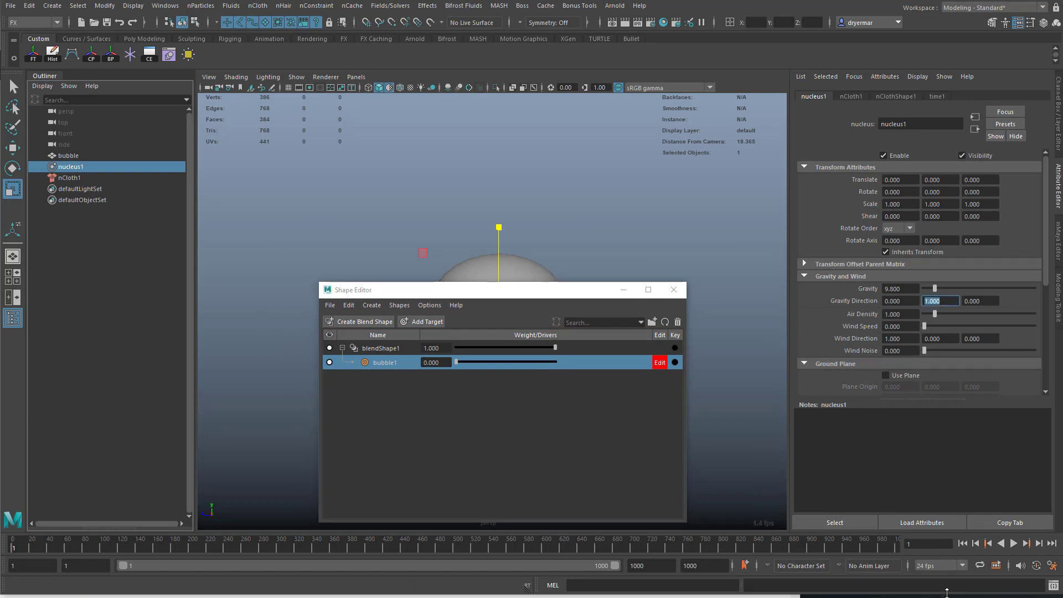
left_click_drag(523, 295, 247, 286)
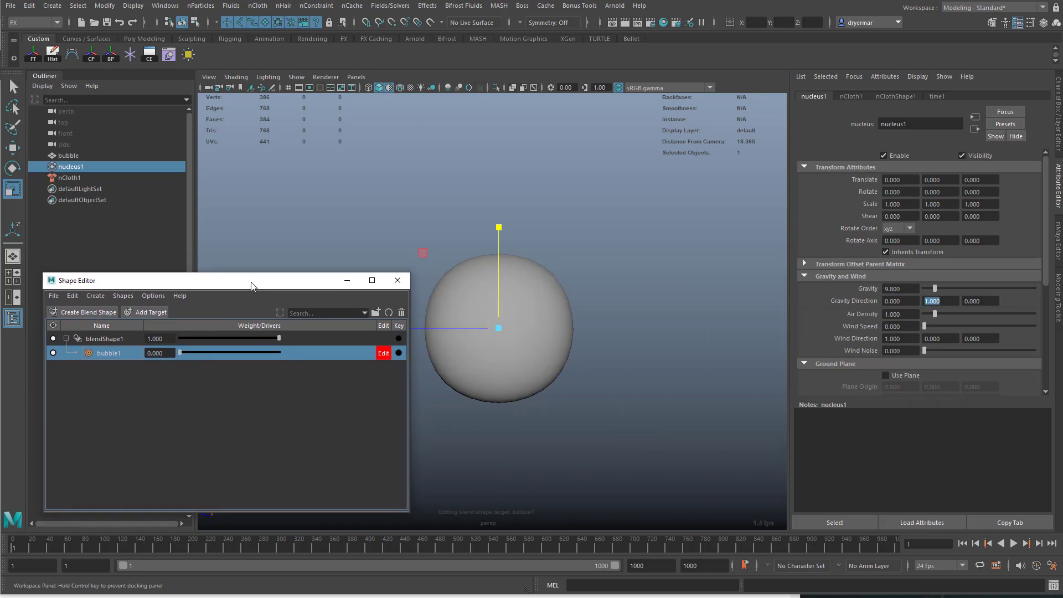
Play to check the sphere rises, then set bubble1 weight to 1.000 and replay
left_click(962, 543)
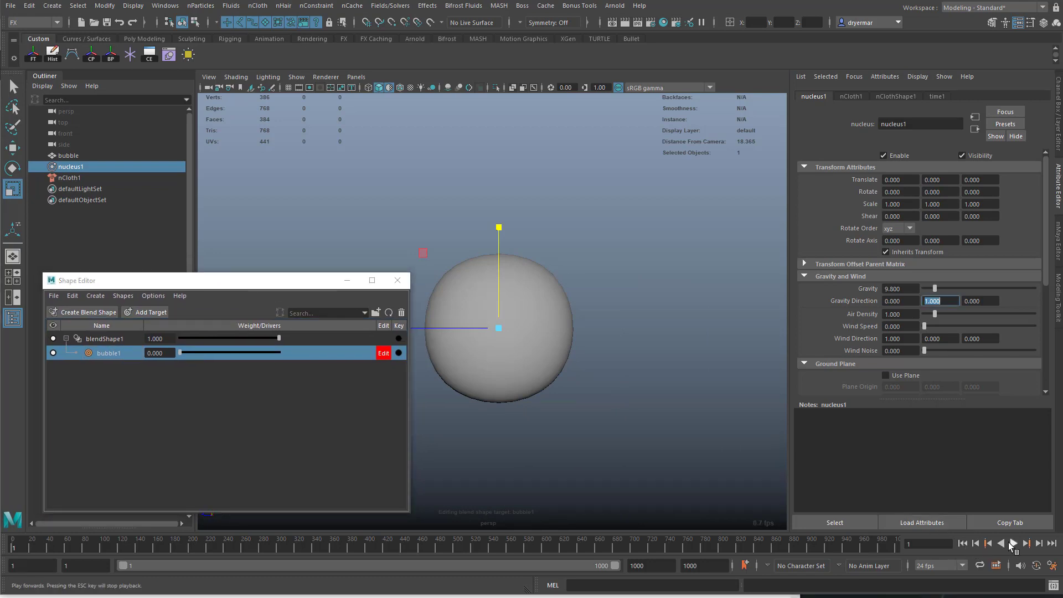
left_click(1013, 544)
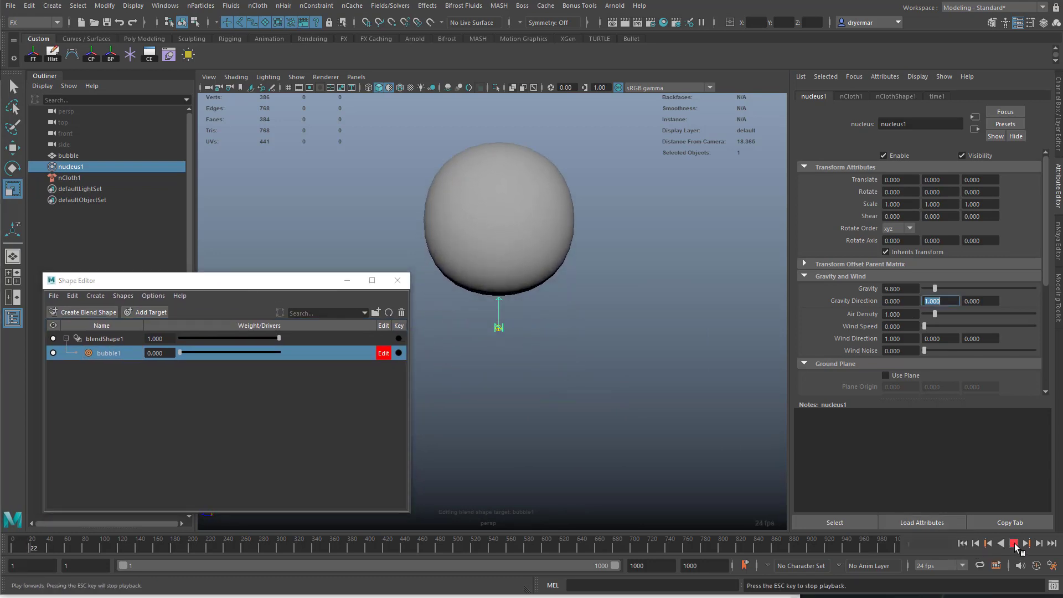
left_click(1012, 543)
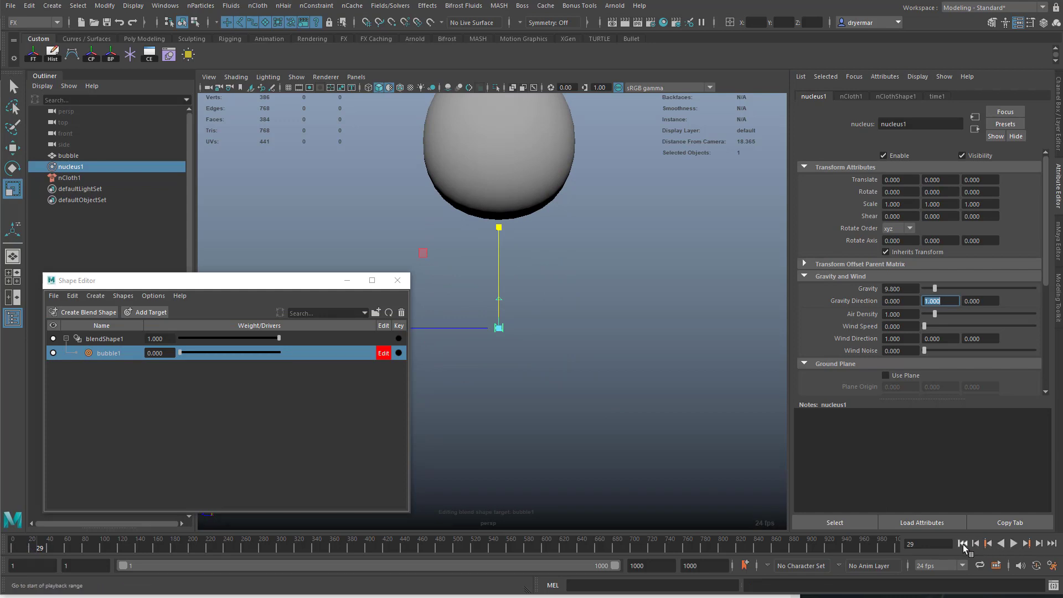
left_click(961, 544)
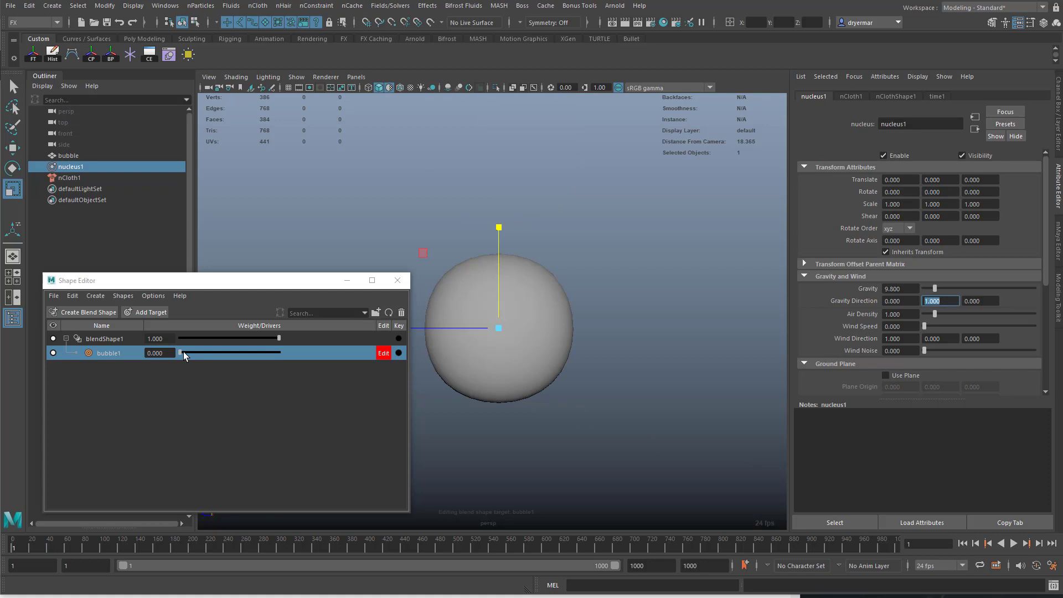
left_click_drag(181, 352, 282, 355)
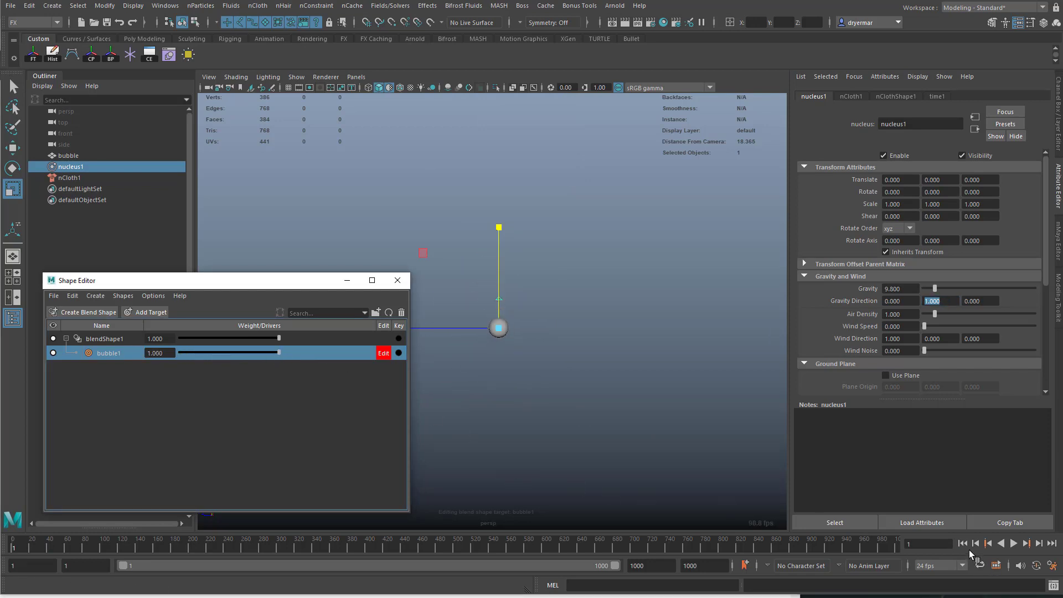
left_click(1012, 543)
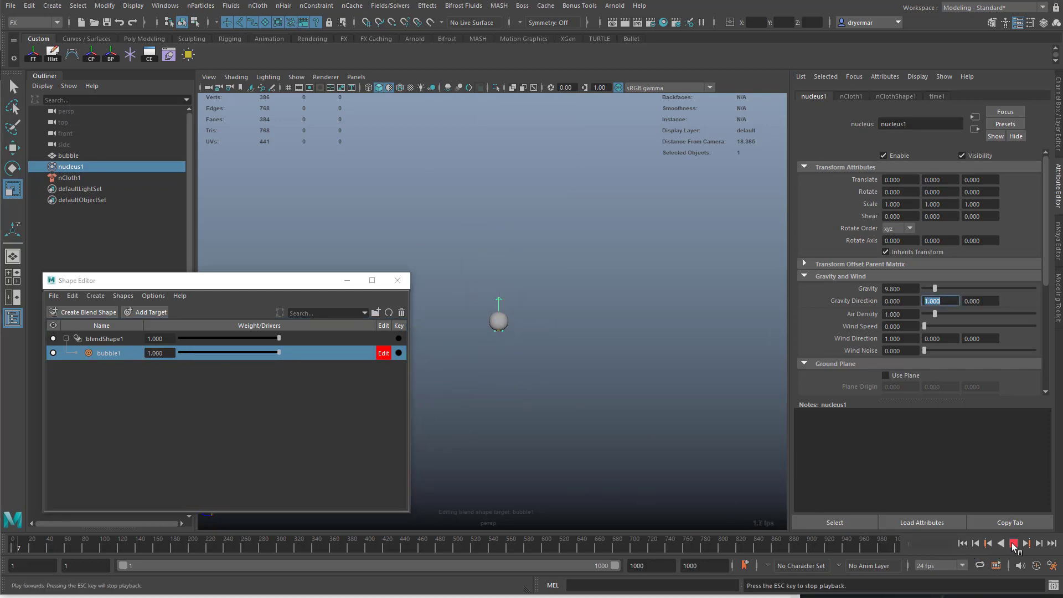
Key bubble1's weight at 1.000 on frame 1 and 0.000 on frame 41
left_click(1013, 543)
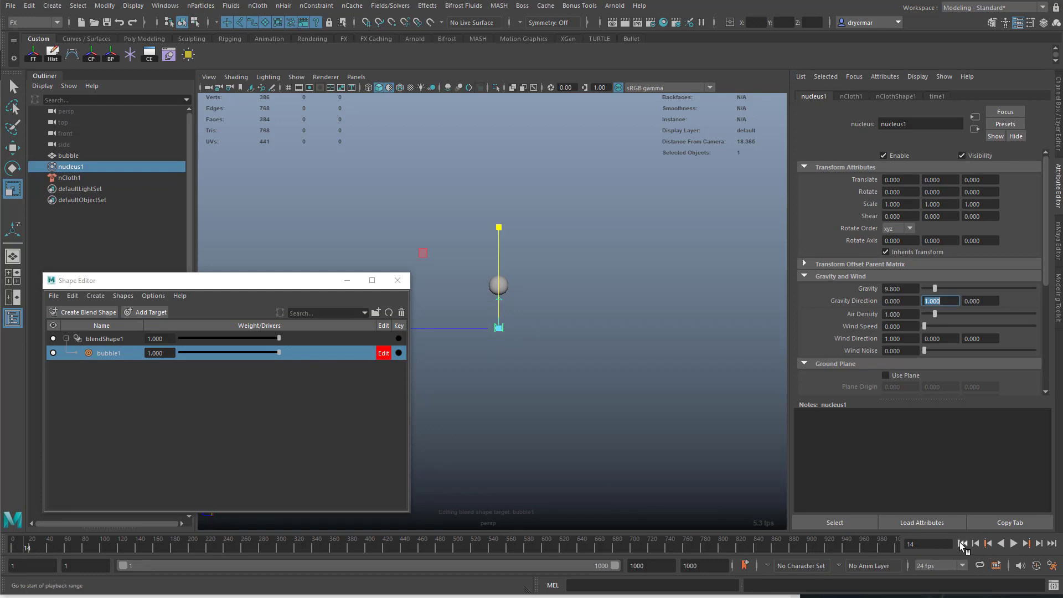
left_click(962, 543)
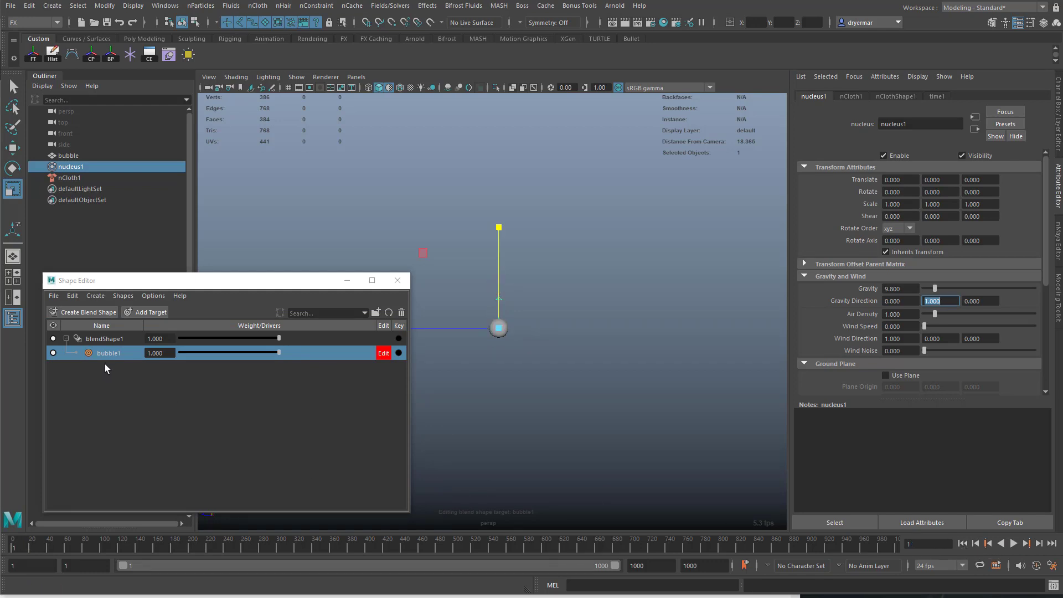
left_click(398, 352)
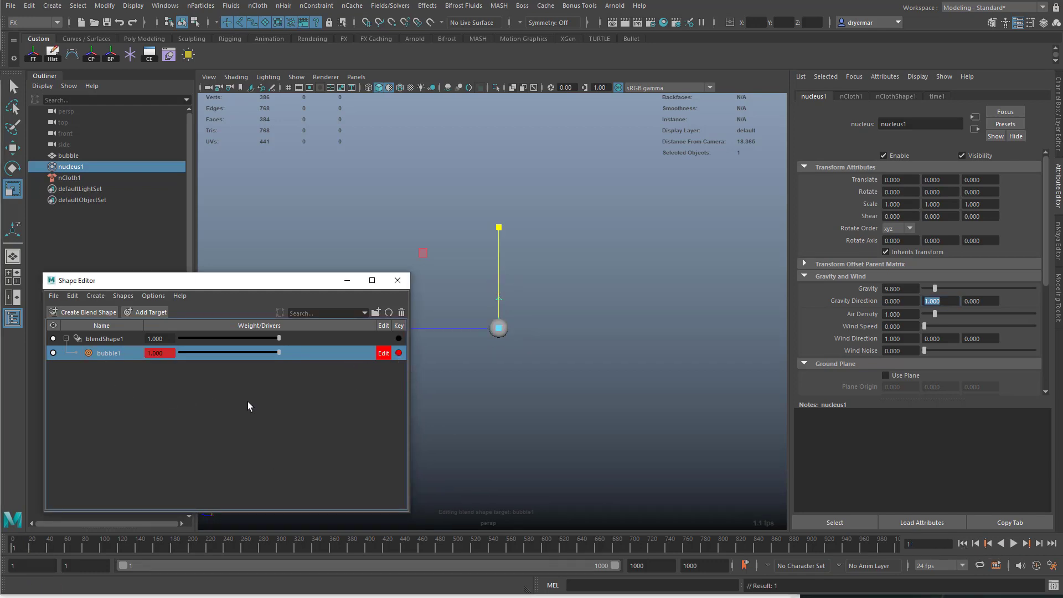
left_click(48, 547)
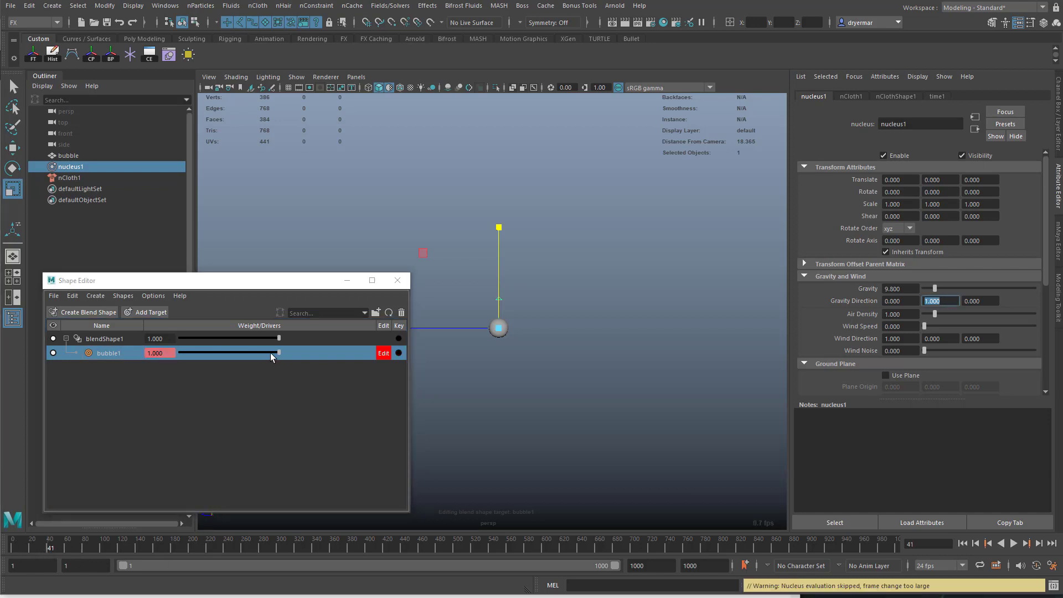
left_click_drag(277, 352, 130, 361)
left_click(398, 352)
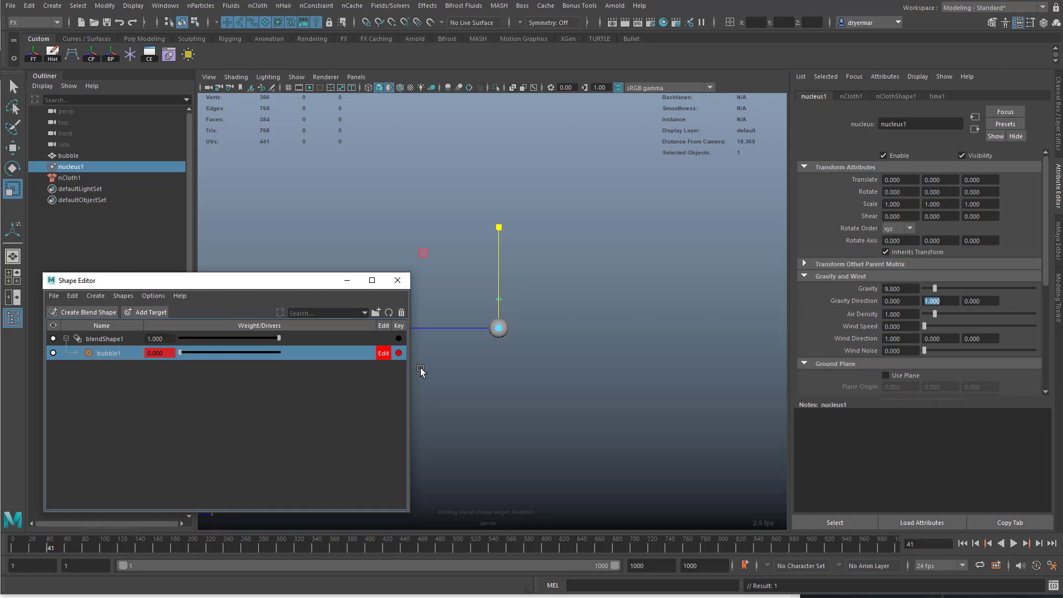
Play back from frame 1 to preview the bubble growing as it rises
left_click(962, 542)
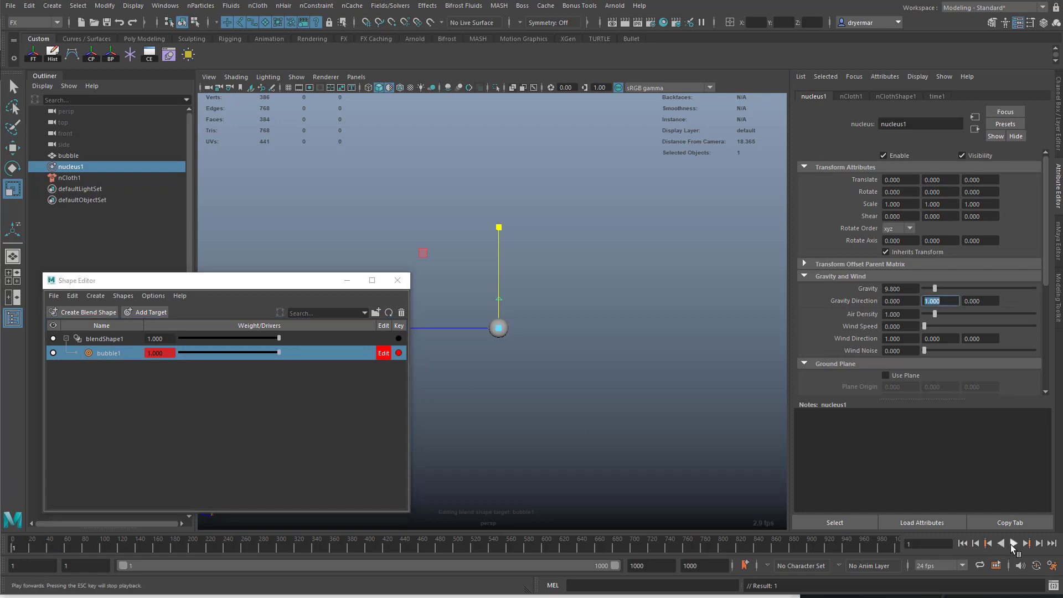
left_click(1013, 543)
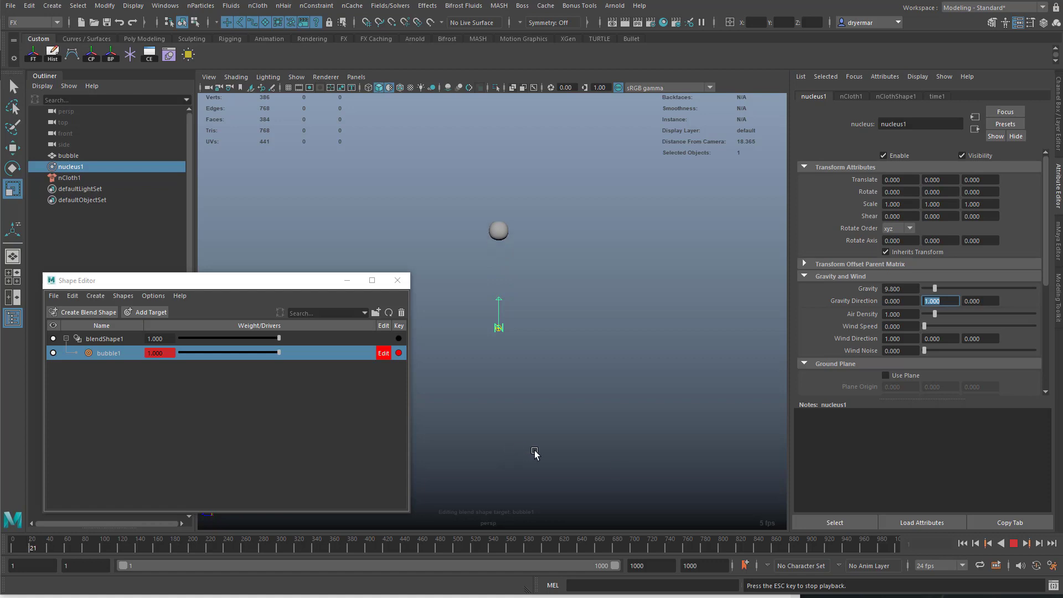
left_click(1013, 543)
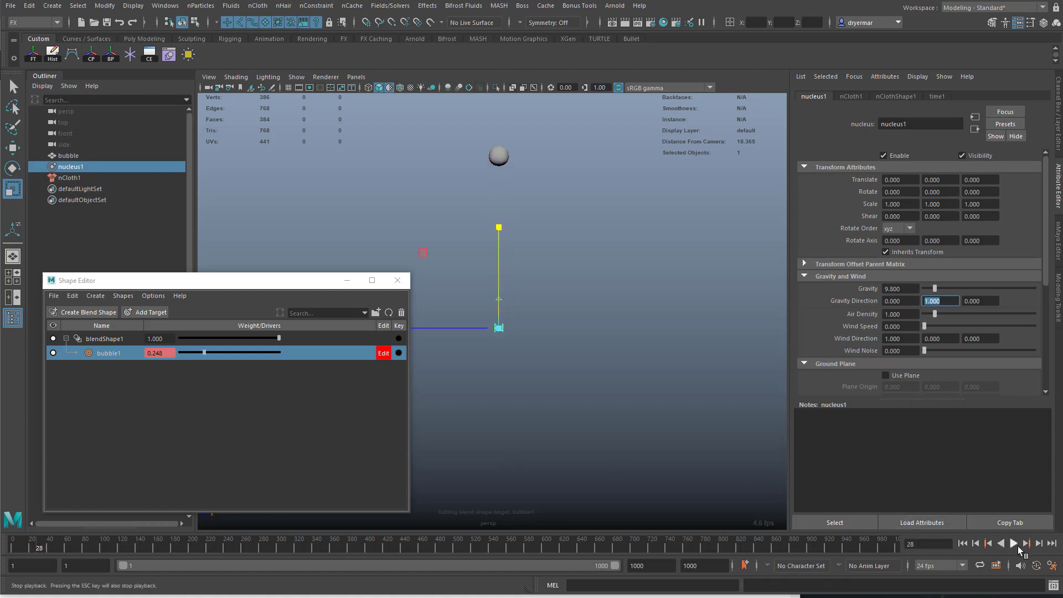
left_click(963, 544)
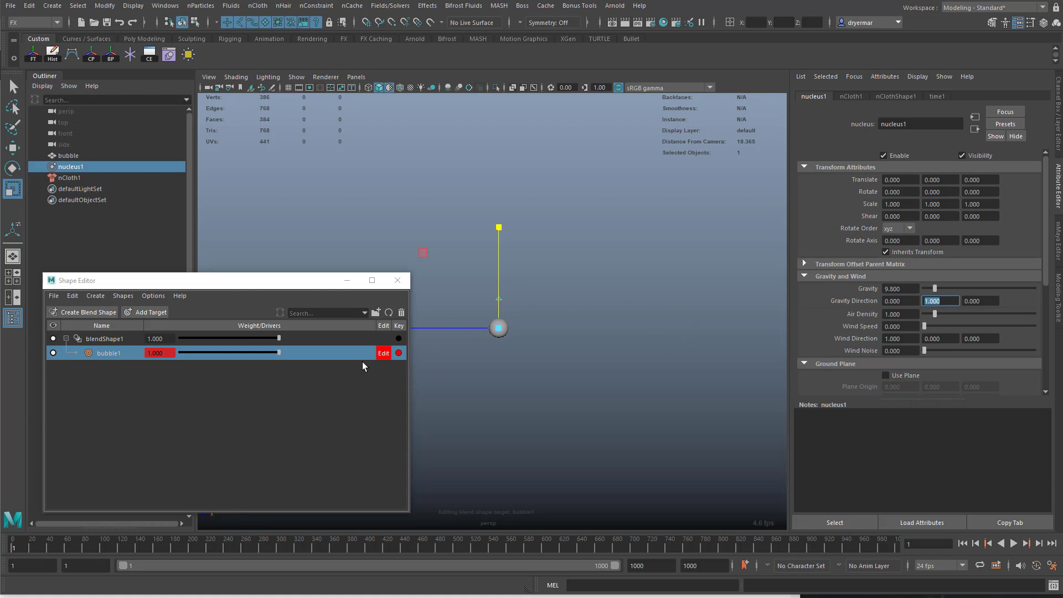
Apply the tshirt nCloth preset to the bubble's nCloth
left_click(75, 177)
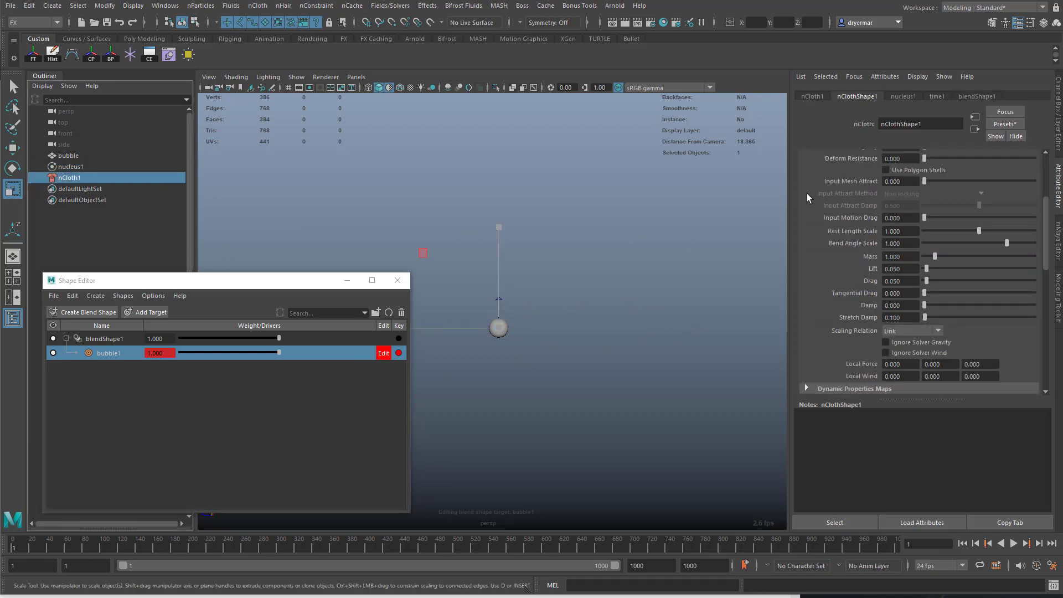
left_click(1005, 124)
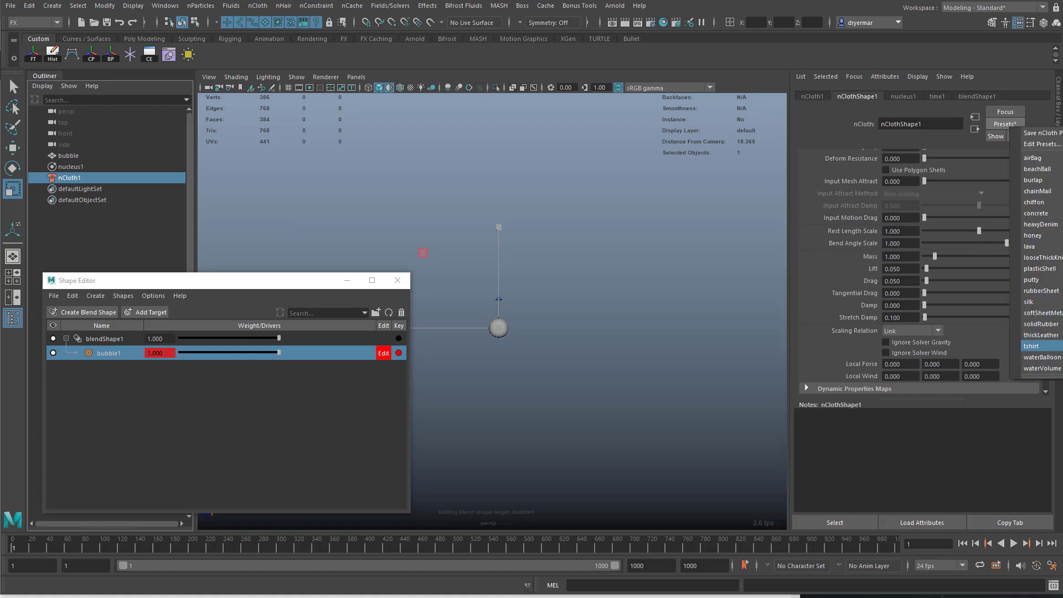
left_click(972, 50)
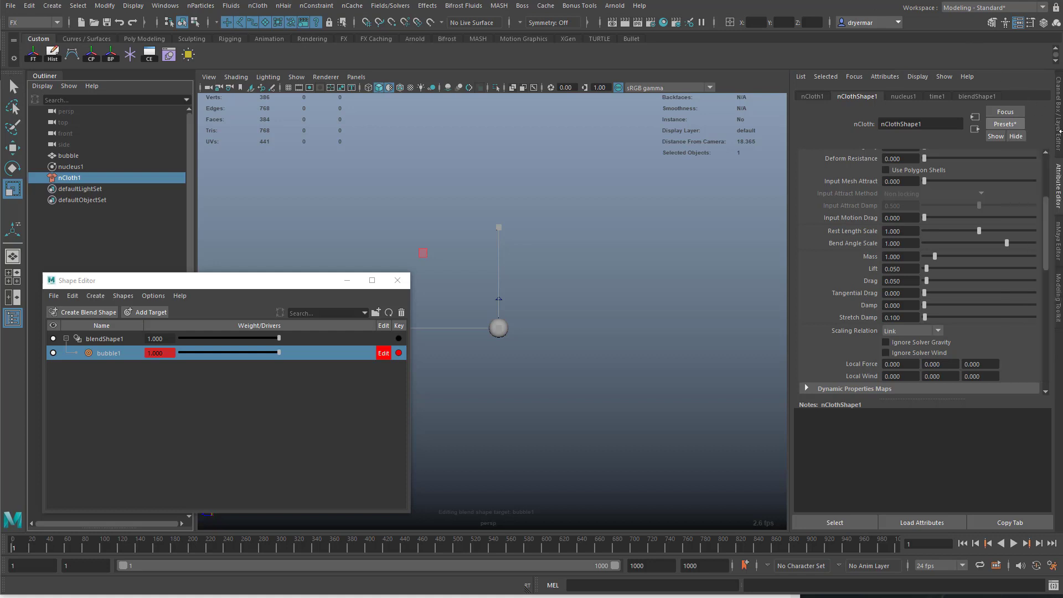
left_click_drag(1060, 131, 910, 133)
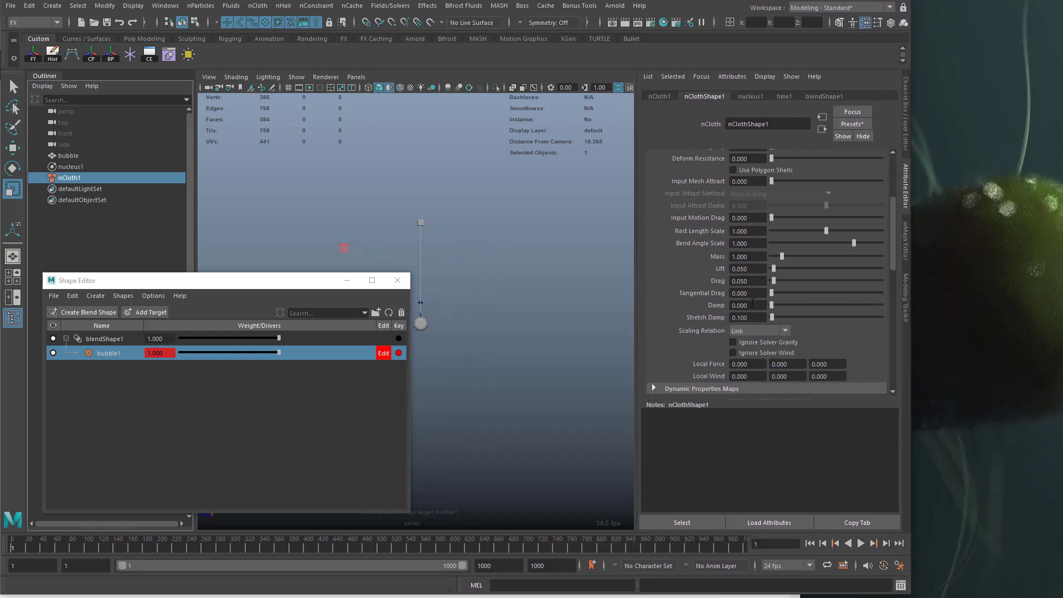
left_click(856, 121)
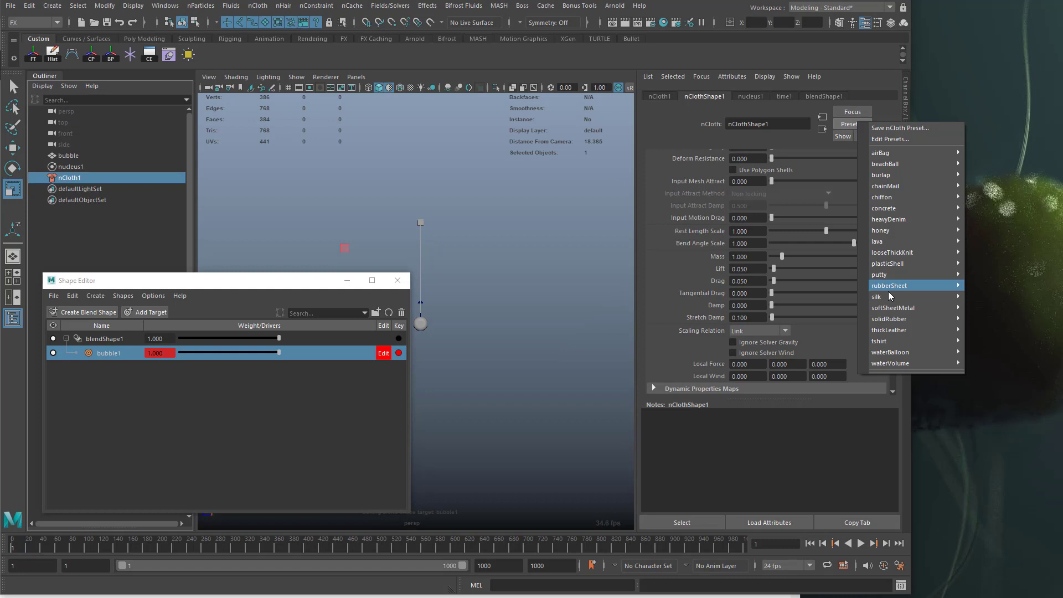
left_click(981, 341)
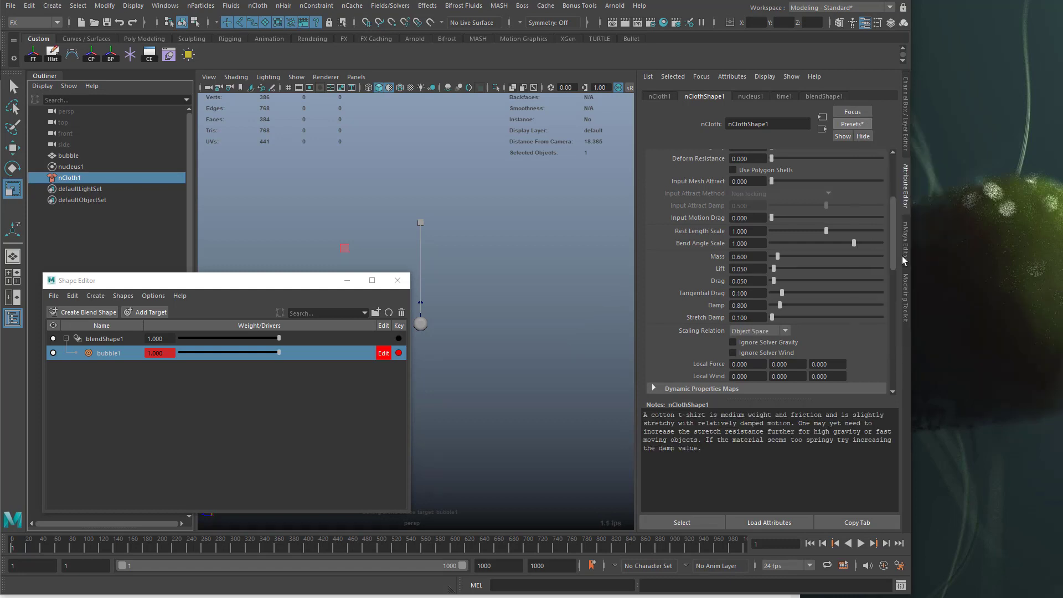
Set the nCloth Pressure to 1.1 and widen the Maya window to fill the screen
scroll(805, 279, "down", 4)
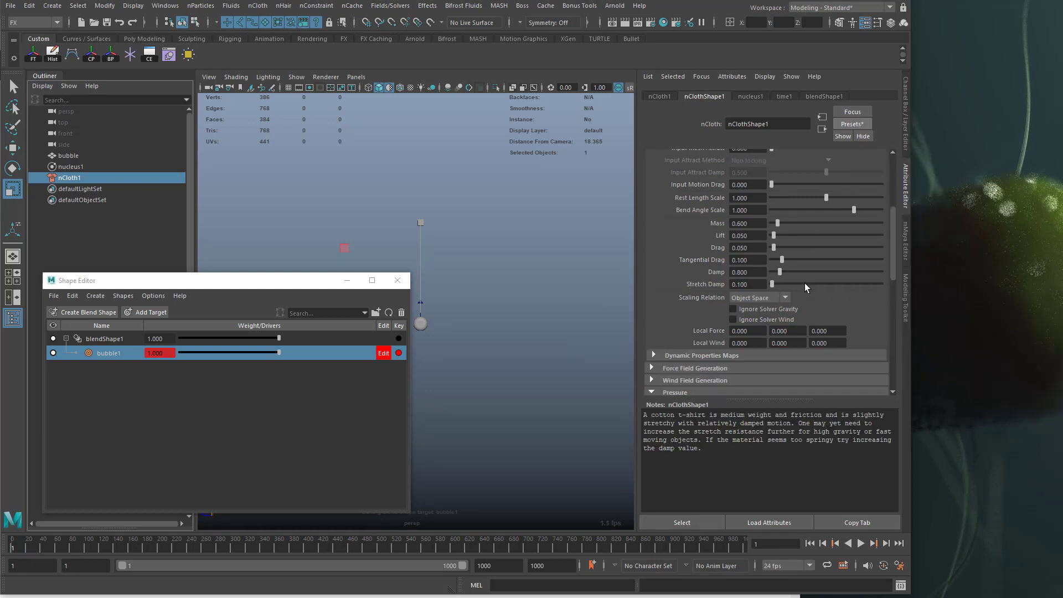
scroll(804, 271, "down", 3)
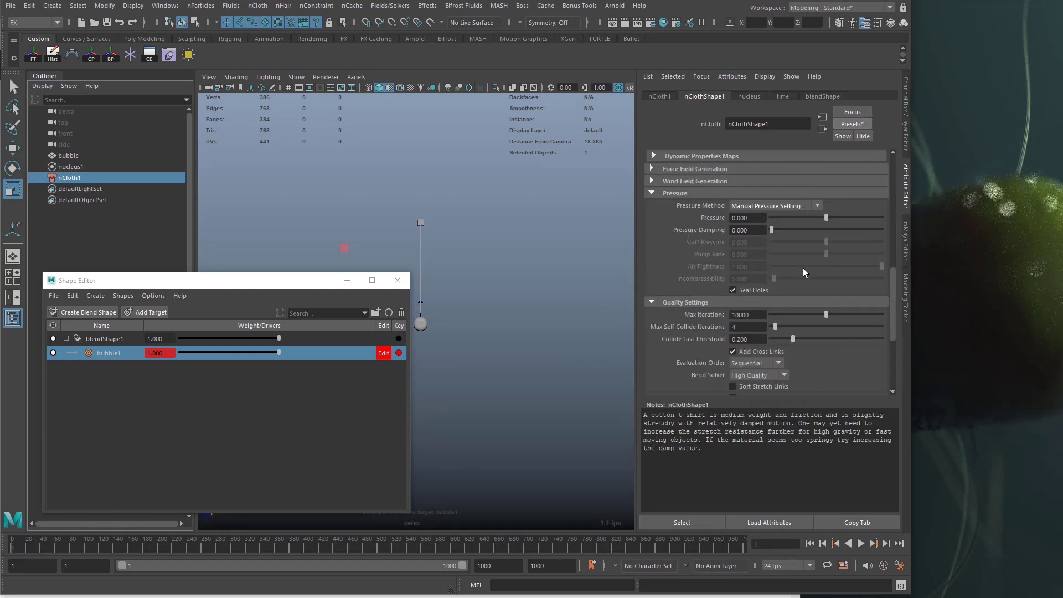
double_click(755, 218)
type("1.1")
key("Return")
scroll(809, 362, "up", 10)
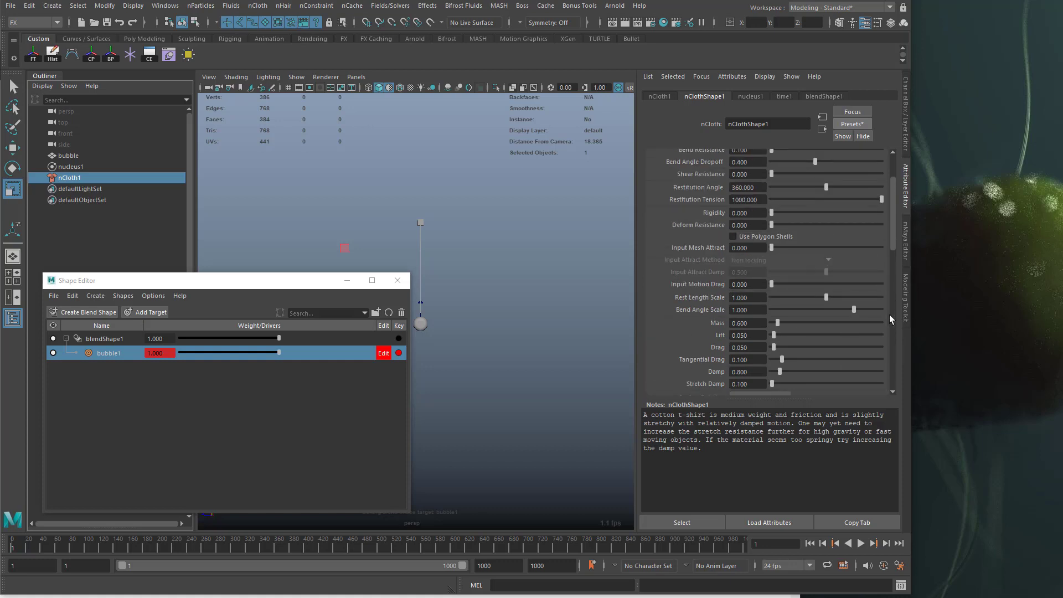
scroll(799, 300, "up", 4)
left_click_drag(909, 313, 1057, 316)
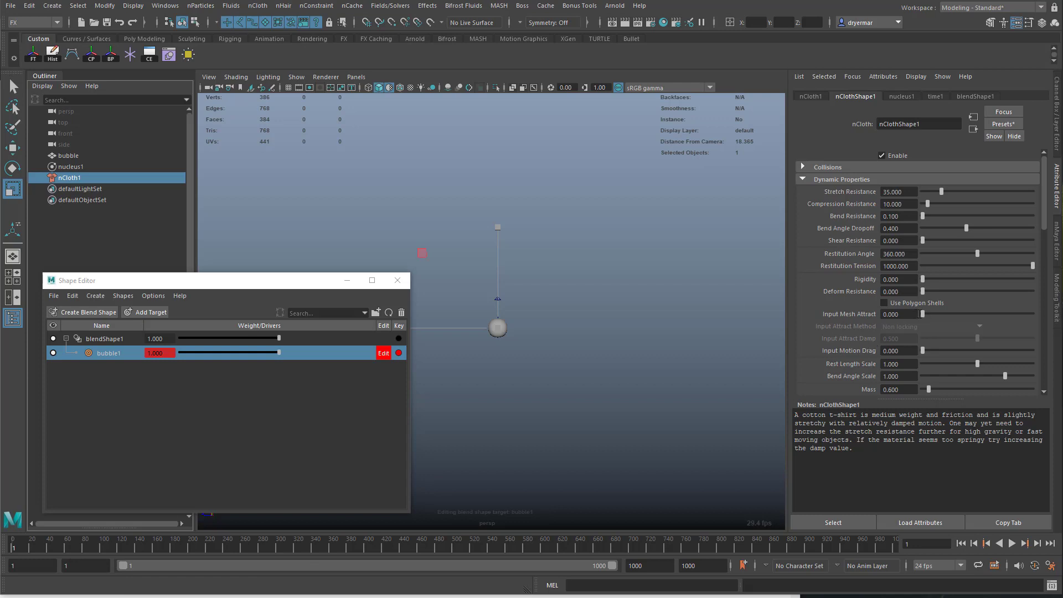
Set Input Mesh Attract to 1 and play the simulation to preview
left_click_drag(921, 314, 1057, 335)
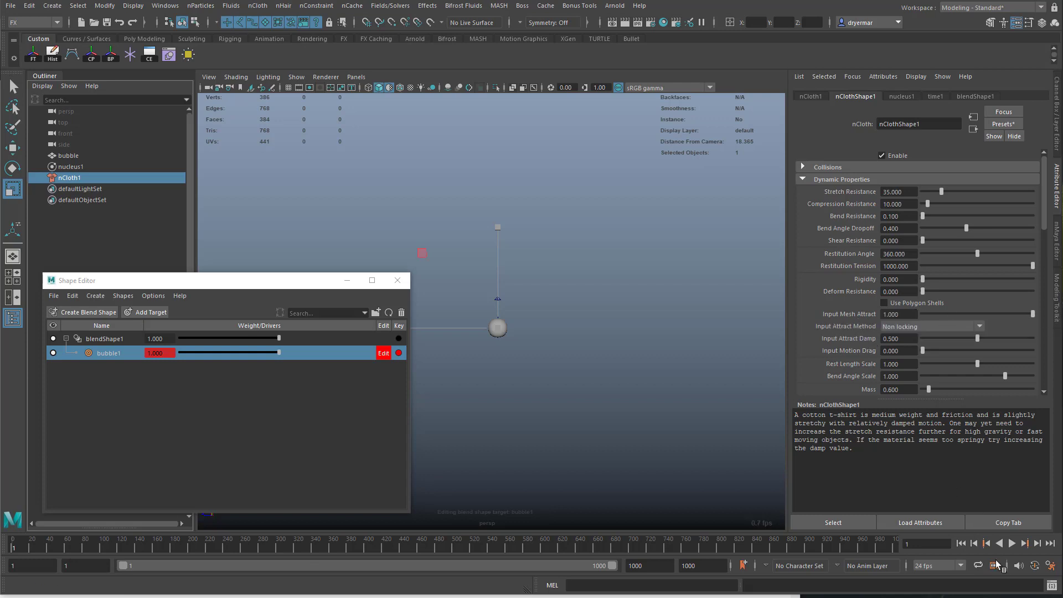
left_click(1012, 543)
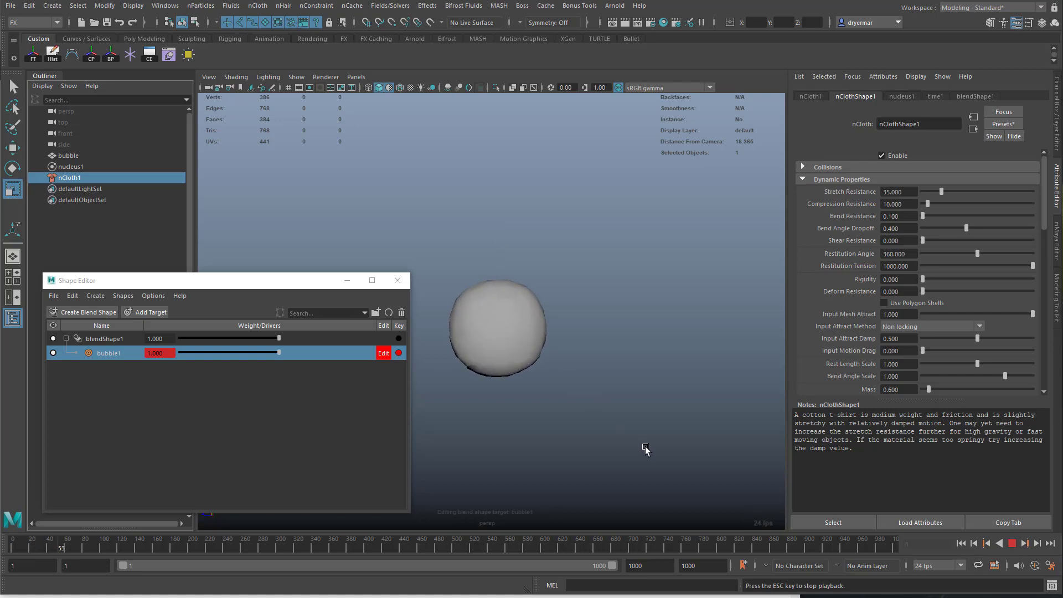
left_click(1011, 543)
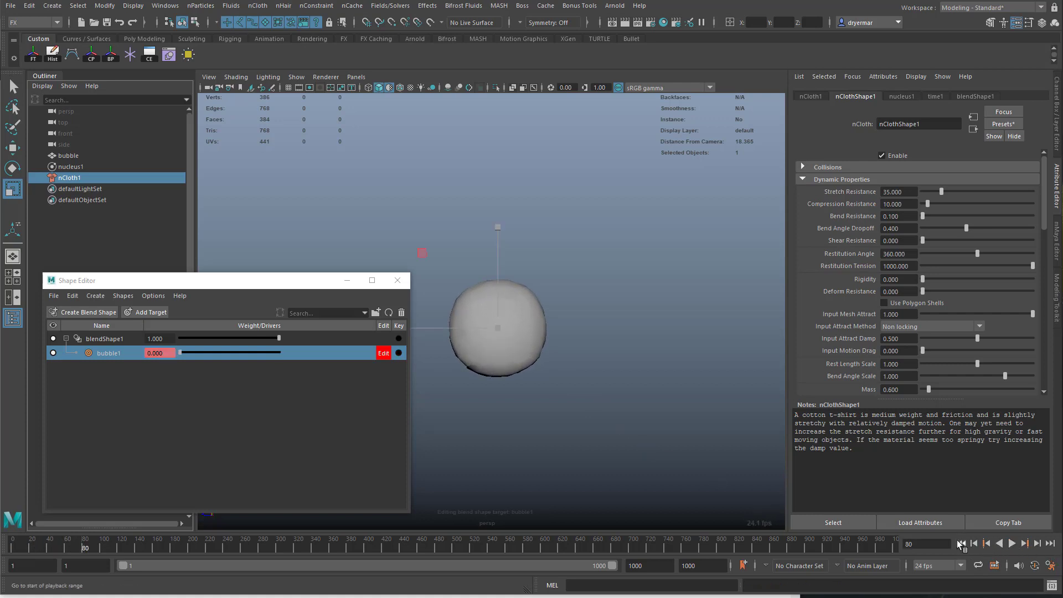
Connect the bubble's input mesh to its rest shape and replay the simulation from frame 1
left_click(529, 339)
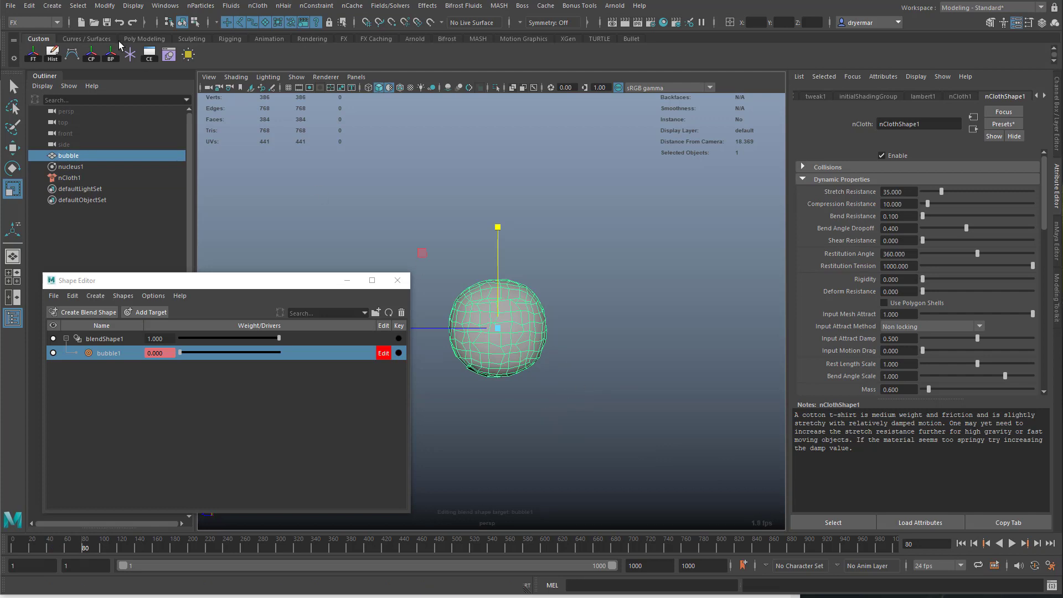
left_click(250, 6)
mouse_move(315, 139)
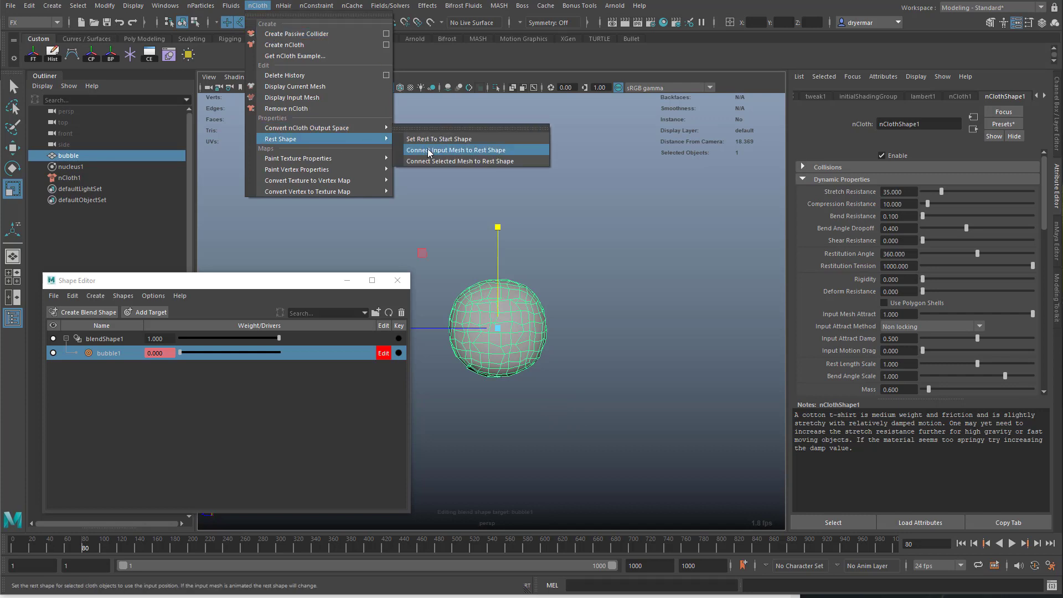
left_click(429, 151)
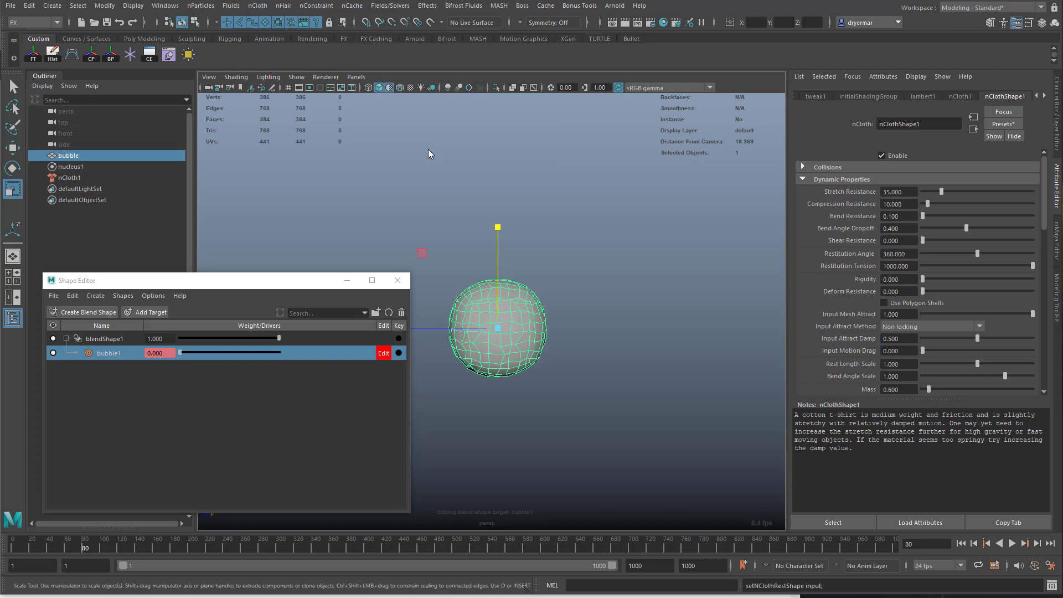
left_click(961, 543)
left_click(1011, 543)
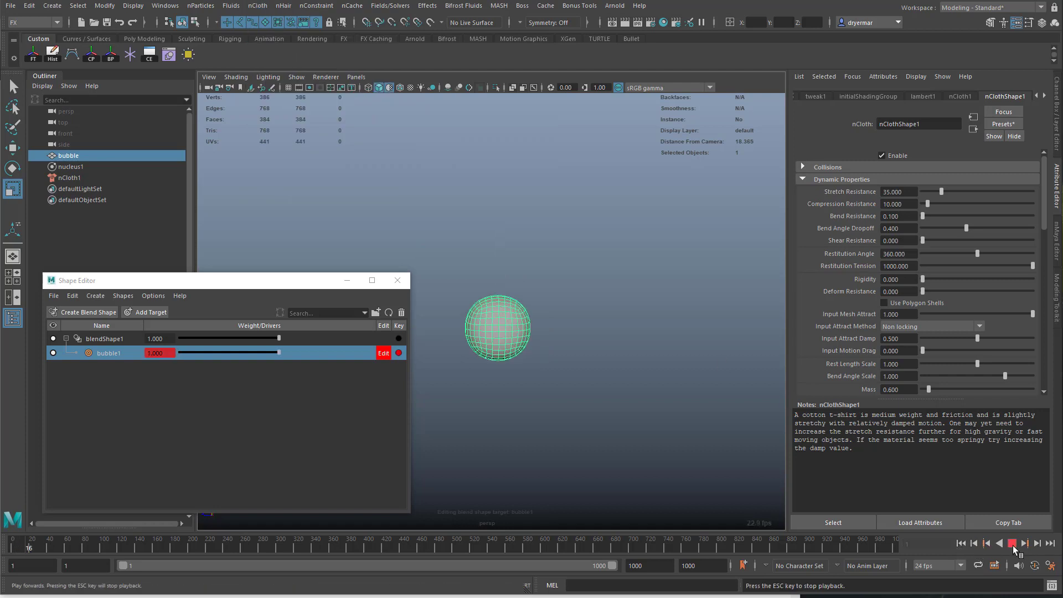
left_click(1012, 543)
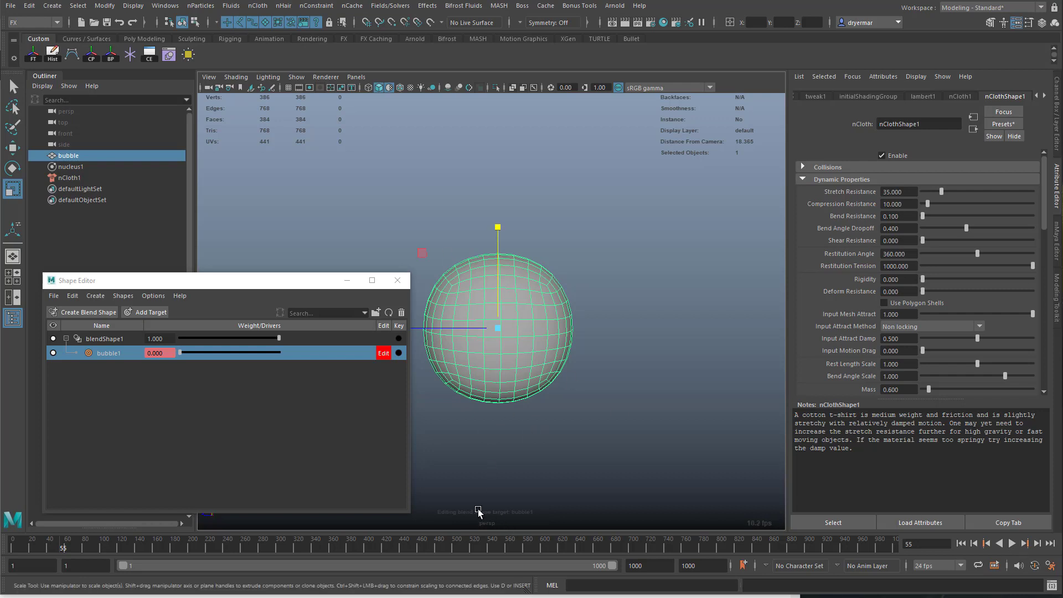
left_click_drag(174, 276, 175, 164)
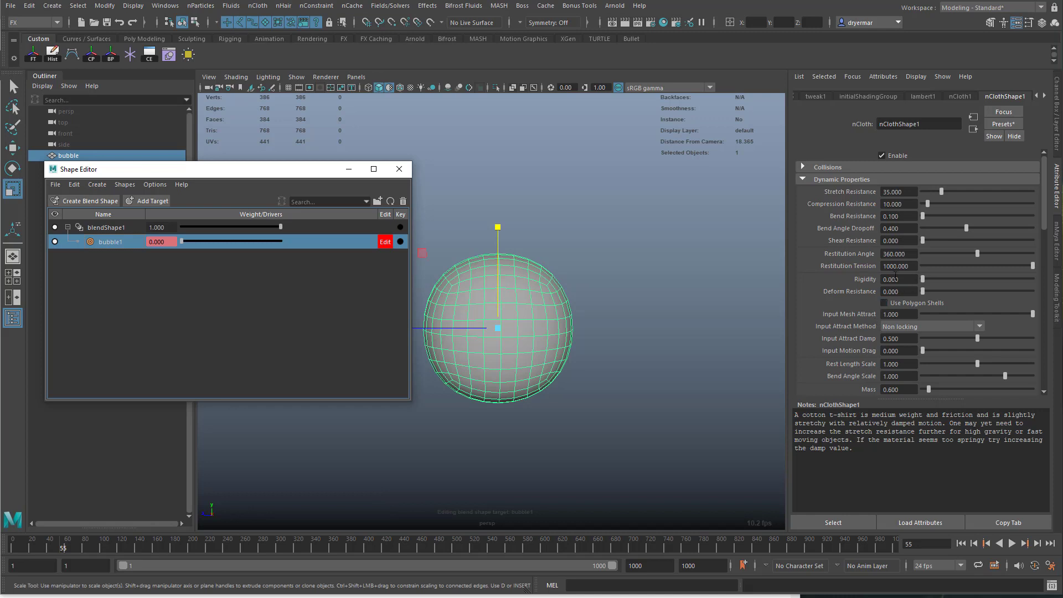
Key Input Mesh Attract at 1.000 early, then at 0.000 on frame 50
left_click(902, 315)
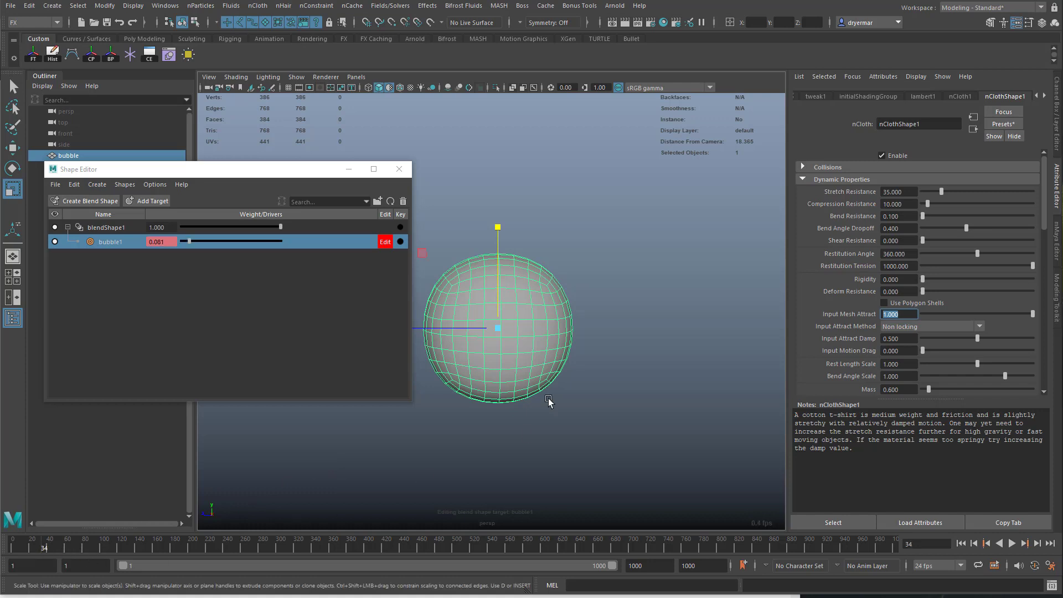
right_click(862, 314)
left_click(888, 332)
left_click_drag(60, 550, 116, 551)
left_click_drag(1012, 312, 905, 314)
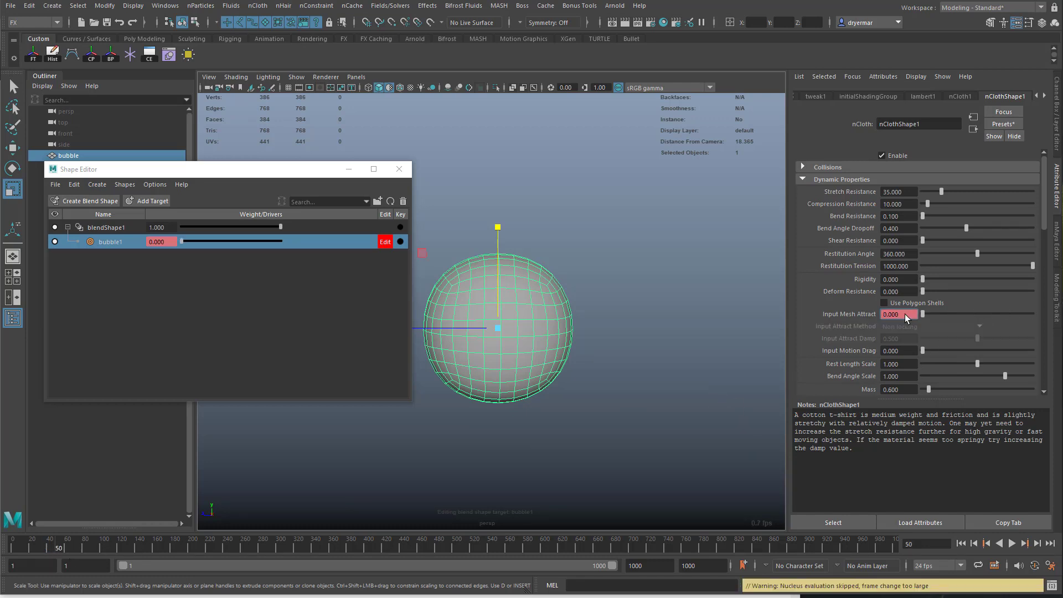
right_click(848, 314)
left_click(886, 329)
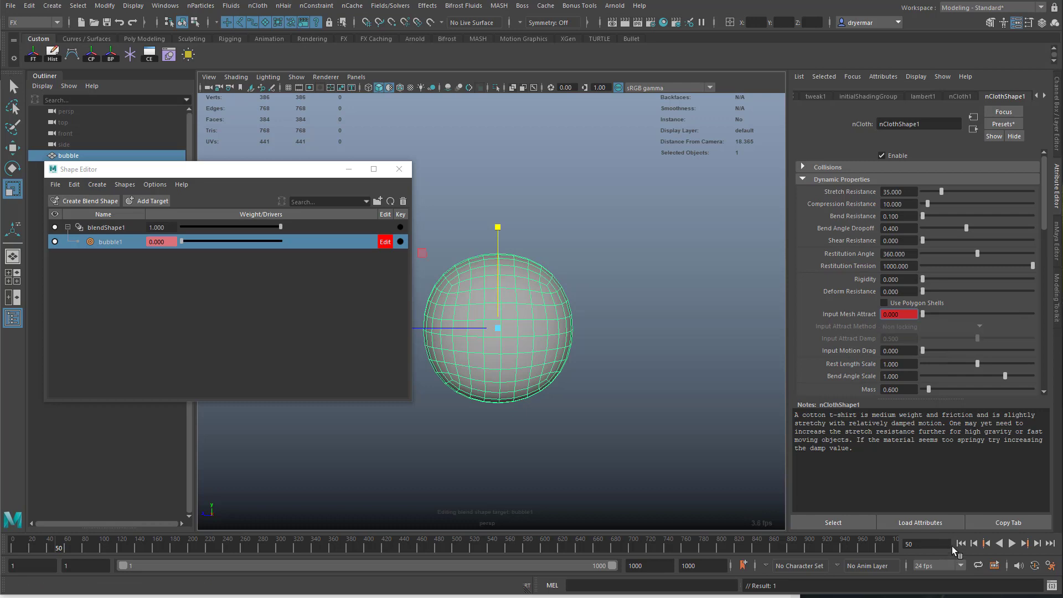
Replay the simulation from frame 1 to check the bubble inflates and floats free
left_click(960, 543)
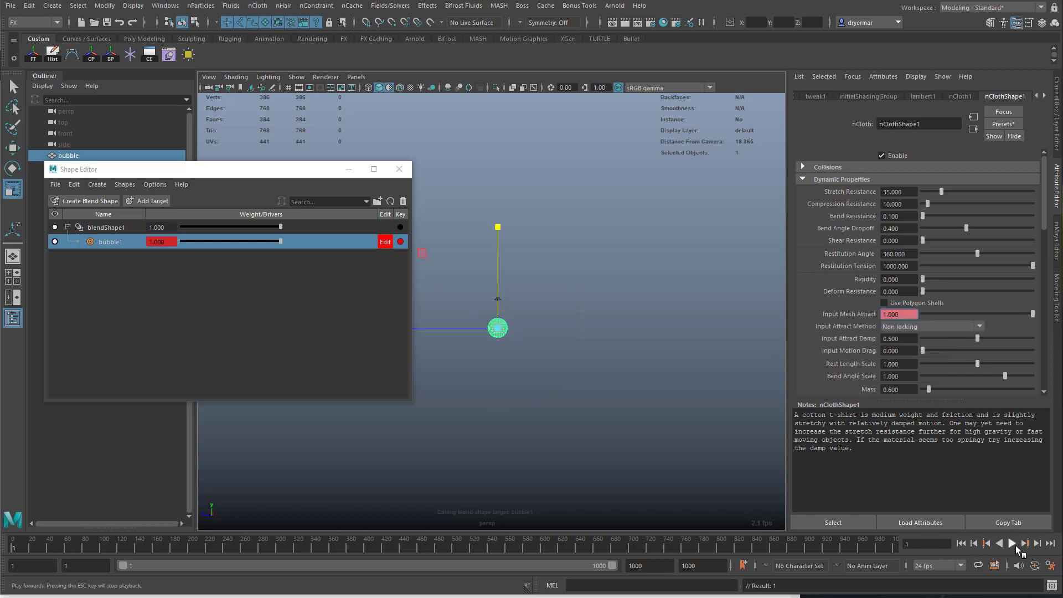
left_click(1012, 543)
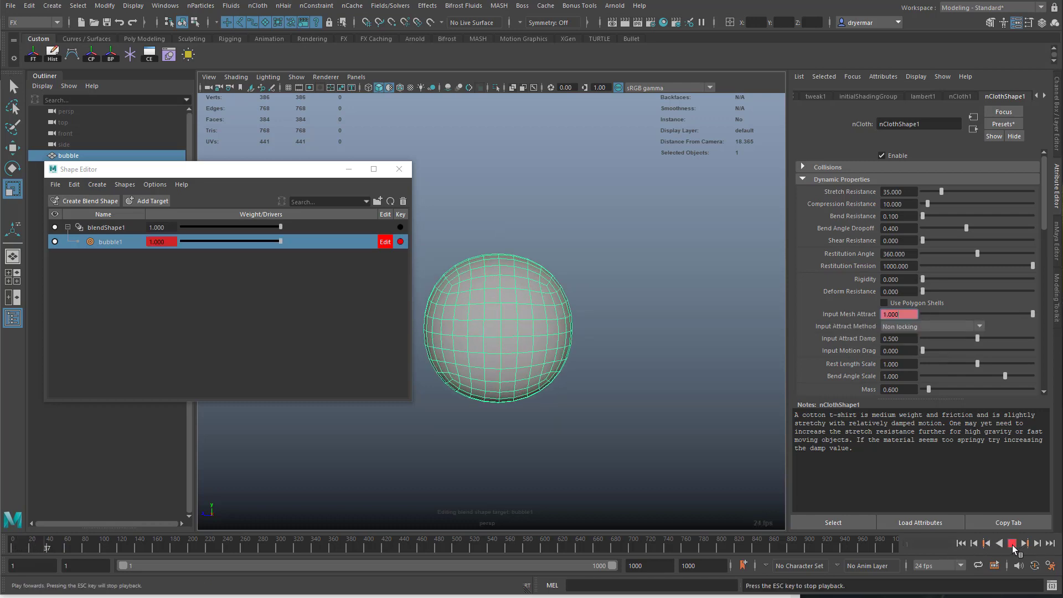
left_click(1012, 544)
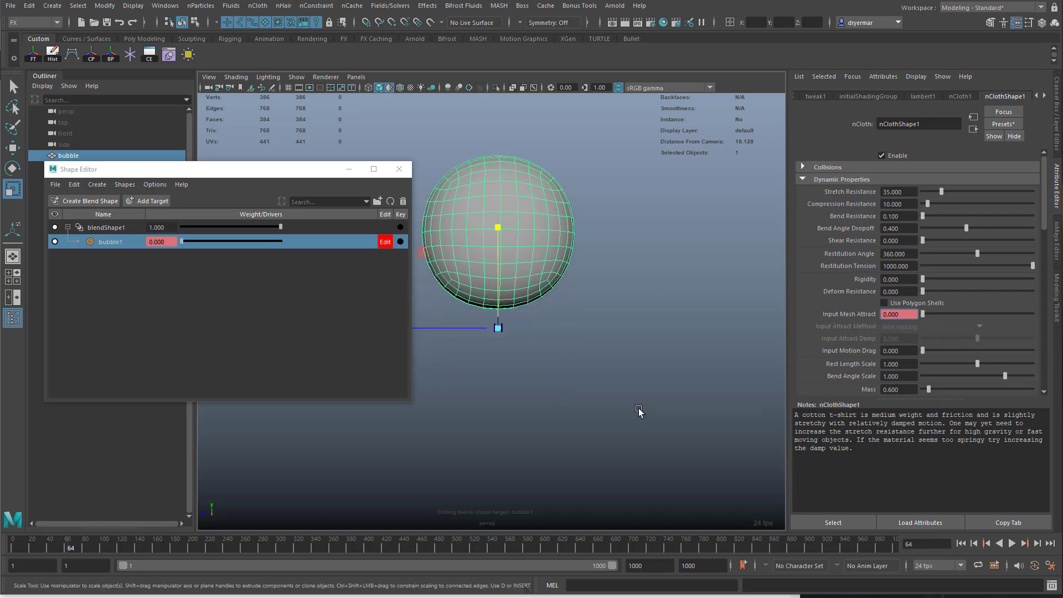
left_click(959, 543)
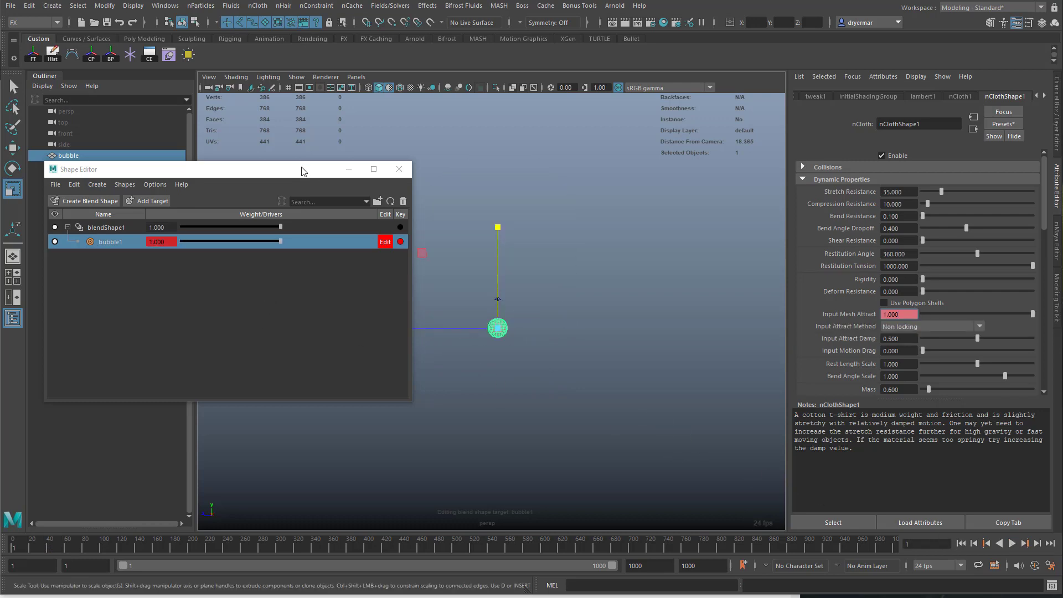
Create a polygon cylinder with a thin radius and extra height subdivisions
left_click(399, 169)
middle_click_drag(422, 339, 470, 371, "alt")
scroll(471, 370, "up", 10)
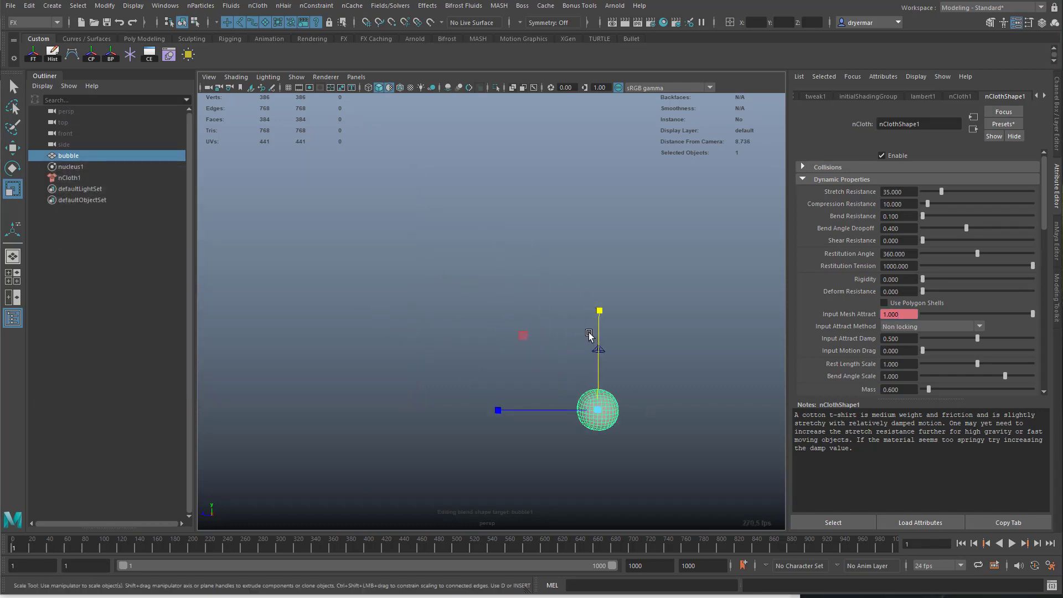
middle_click_drag(584, 258, 567, 302, "alt")
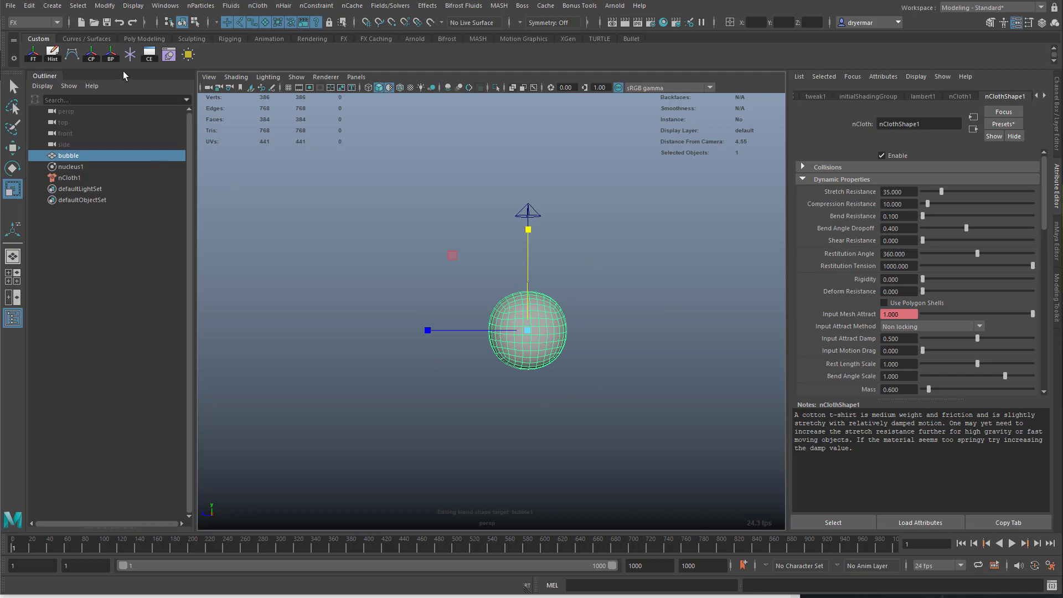
left_click(140, 39)
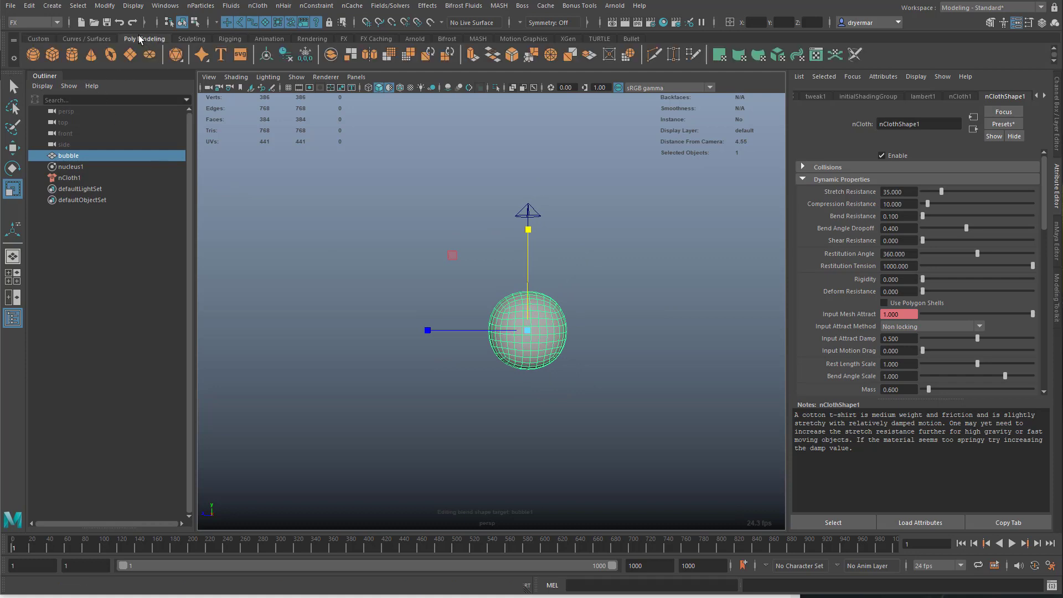
left_click(72, 54)
left_click(1055, 118)
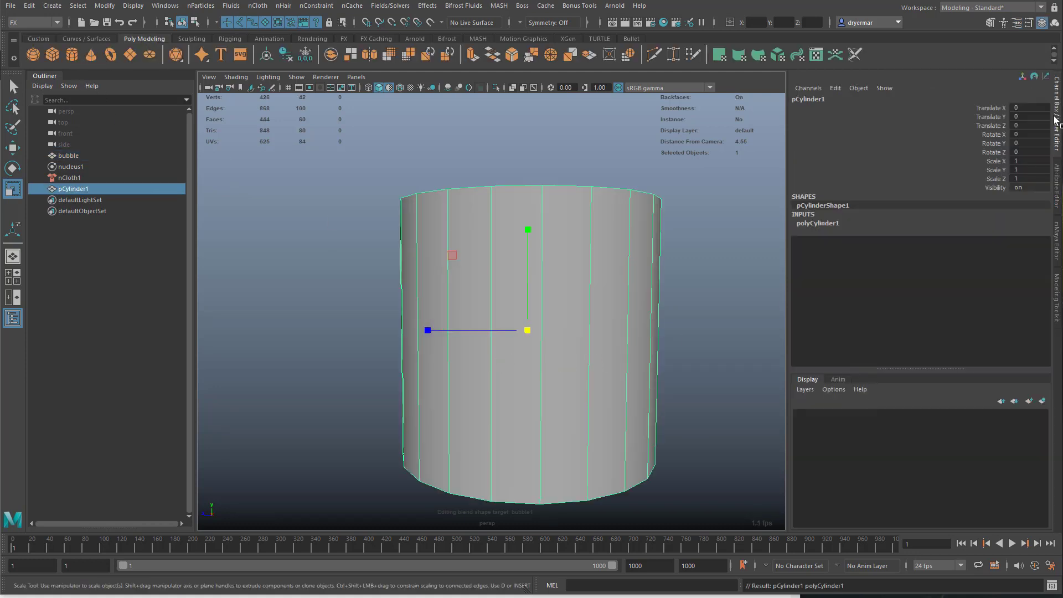
left_click(814, 223)
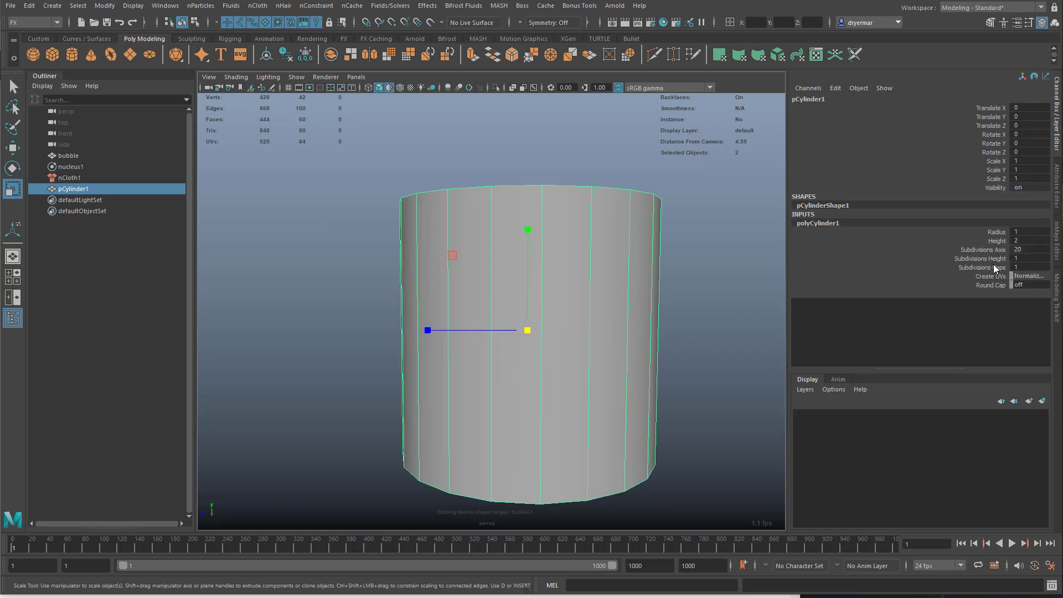
left_click(996, 232)
middle_click_drag(628, 247, 629, 245)
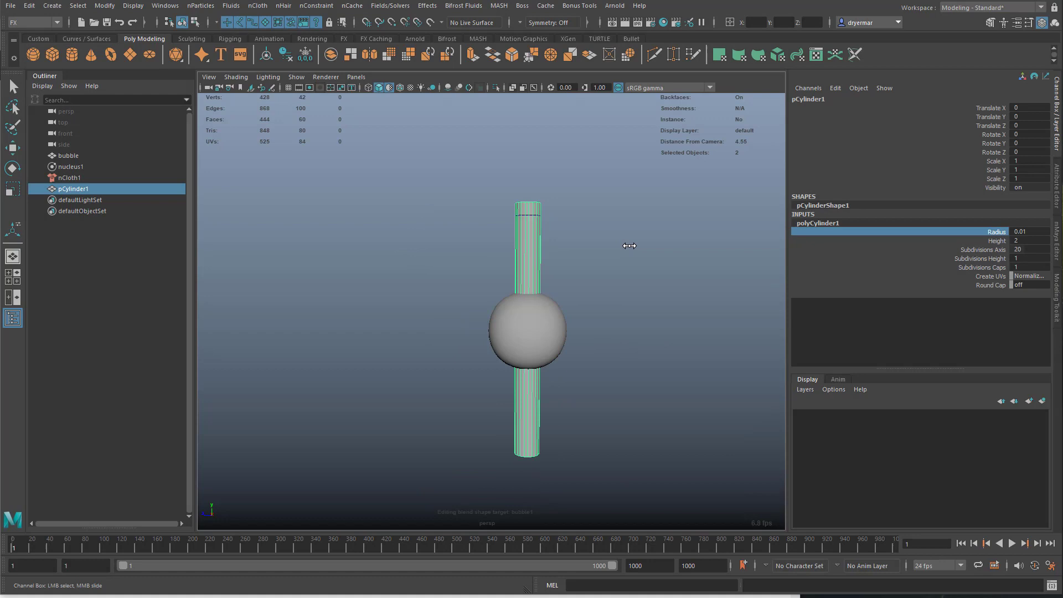
left_click(981, 259)
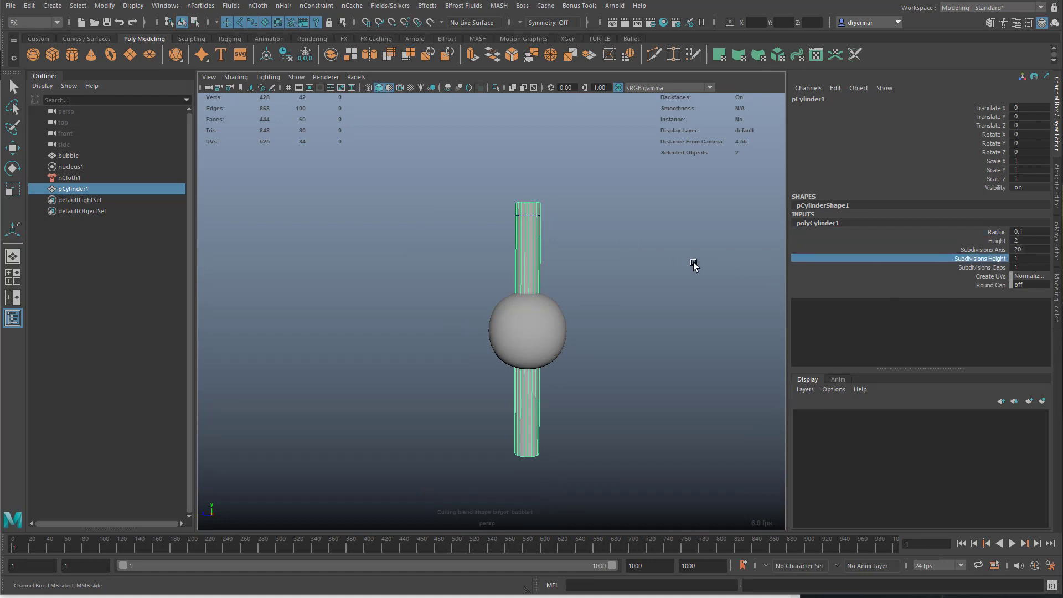
middle_click_drag(692, 265, 719, 261)
Move the cylinder to the left of the bubble and delete its bottom cap faces
key("w")
left_click_drag(453, 255, 326, 214)
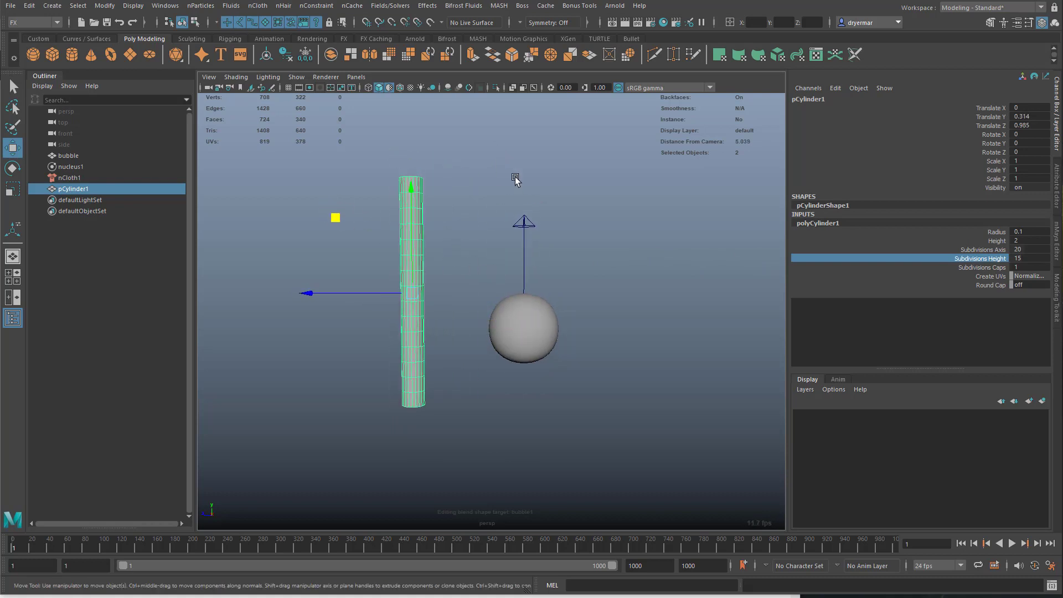
right_click_drag(515, 179, 419, 178)
left_click_drag(373, 155, 451, 184)
left_click(451, 185)
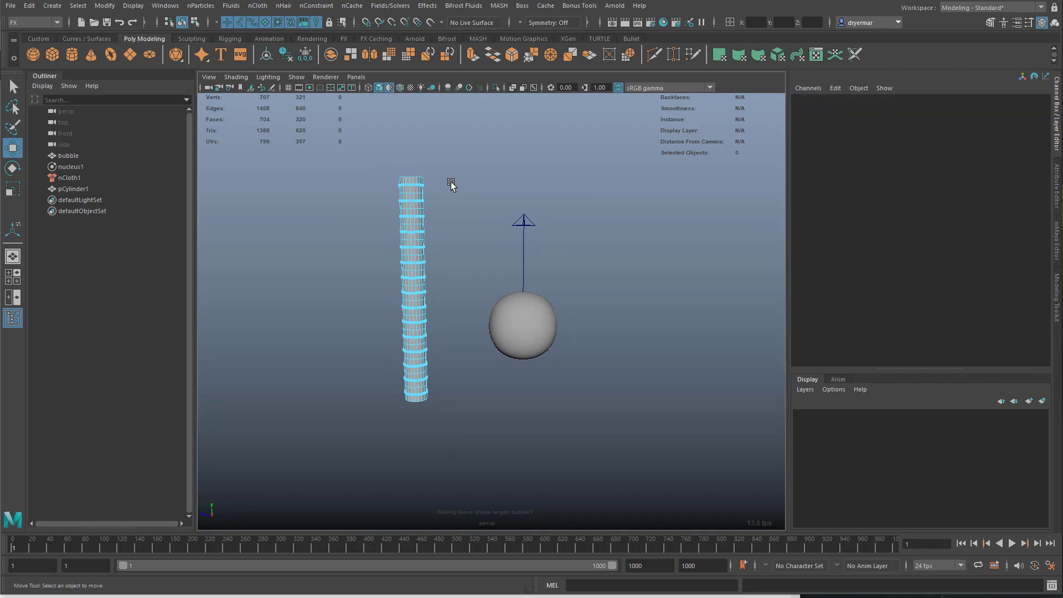
left_click_drag(427, 396, 473, 356, "alt")
key("Delete")
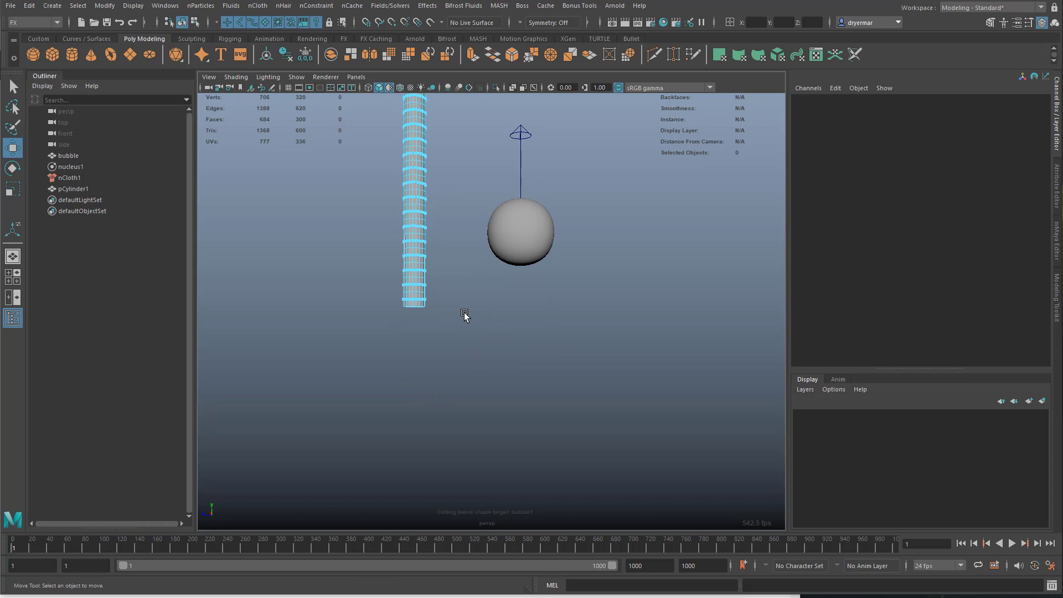
Tilt the cylinder 52.08° on X and raise its lower end toward the bubble
left_click(419, 277)
middle_click_drag(422, 206, 420, 266, "alt")
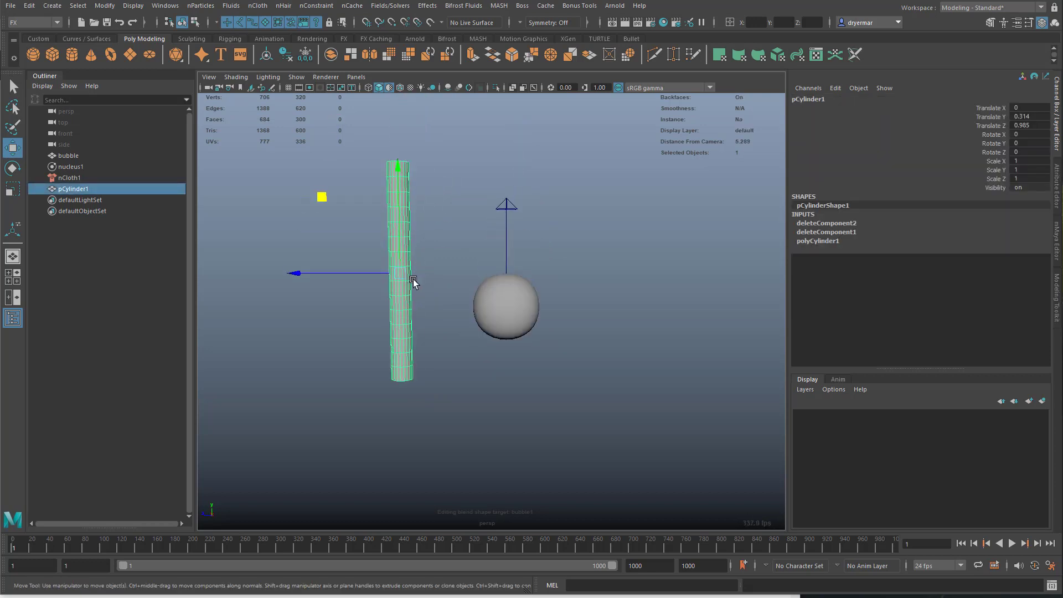
key("e")
left_click_drag(446, 181, 355, 182)
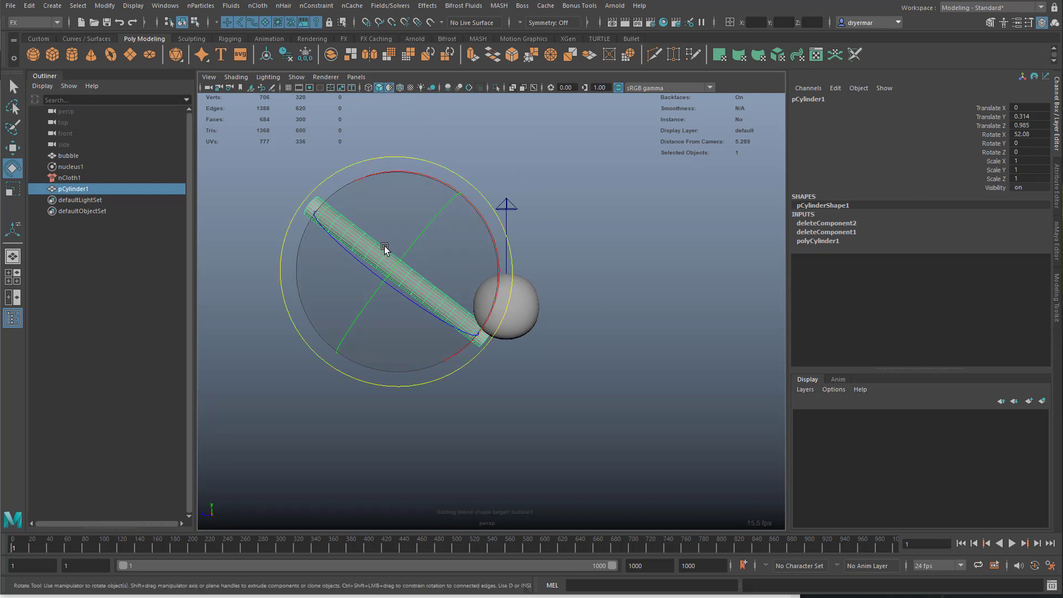
key("w")
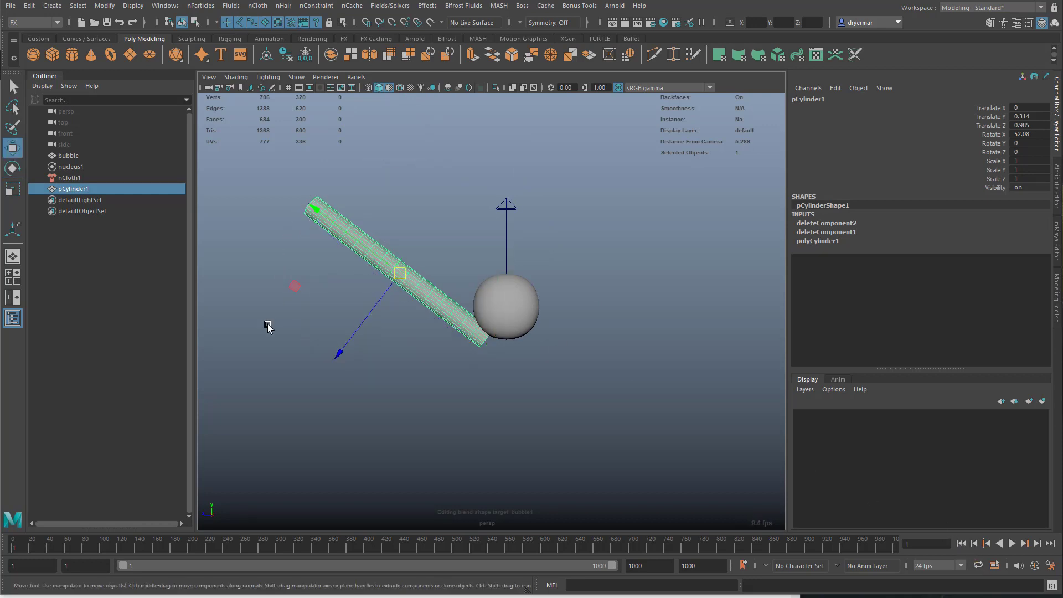
left_click_drag(303, 293, 292, 237)
Play back to test the bubble's inflation, then slide the cylinder along its own axis
left_click(1012, 544)
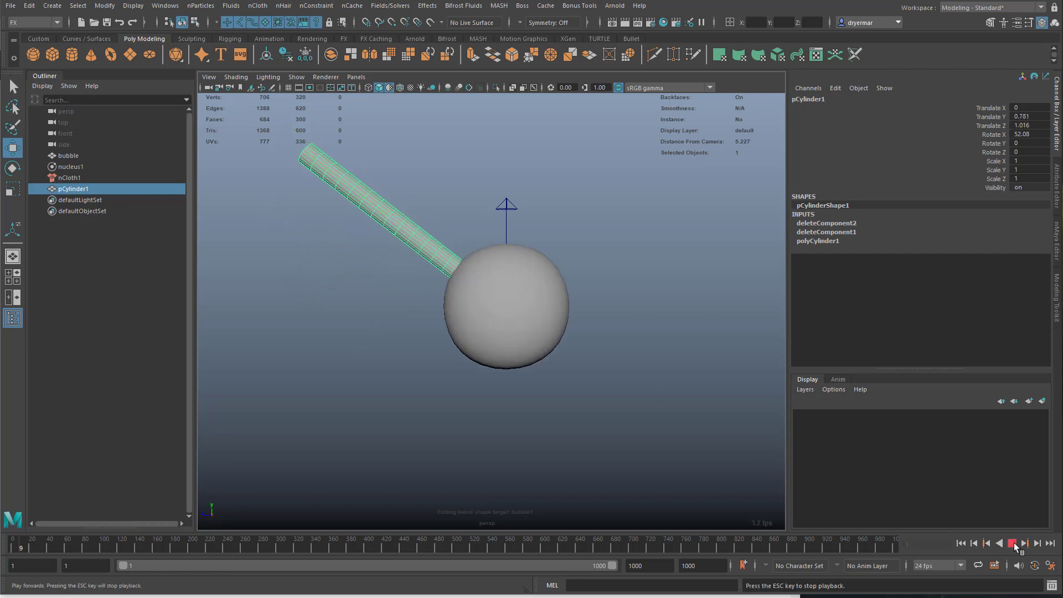
left_click(1012, 543)
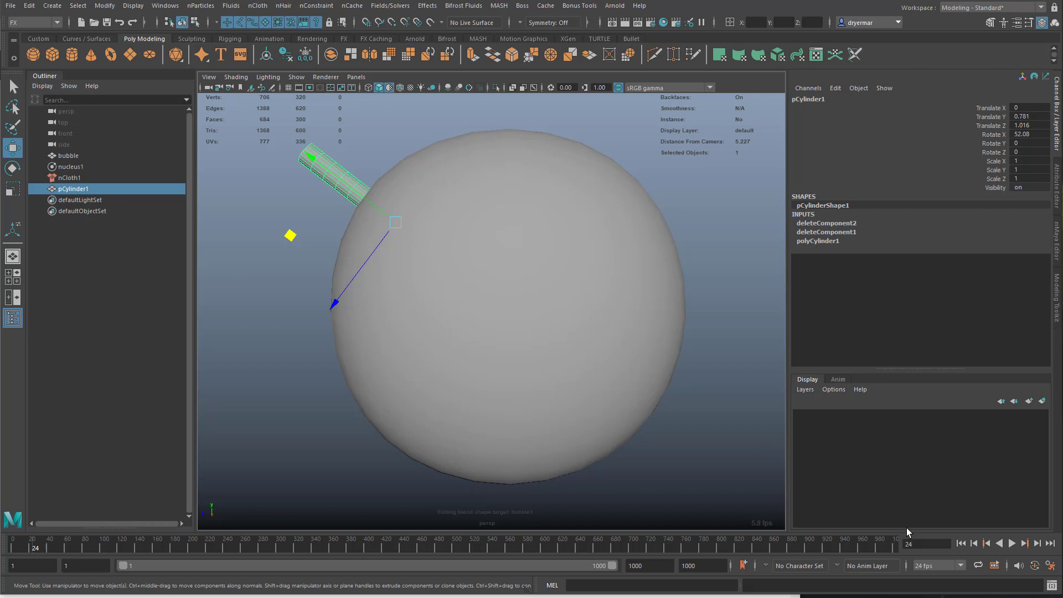
left_click(961, 544)
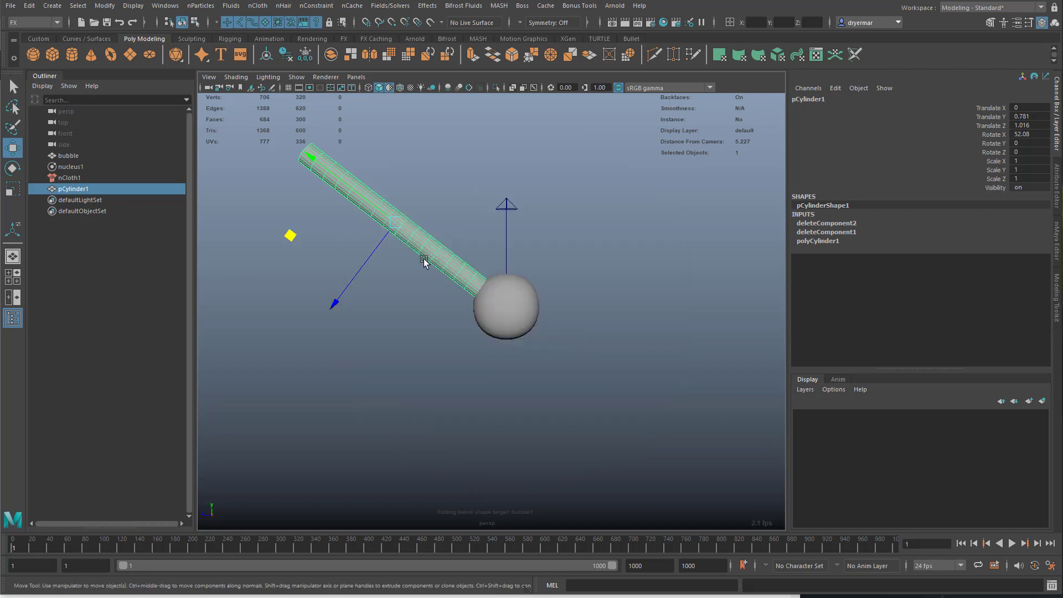
mouse_move(360, 256)
middle_mouse_down("alt")
mouse_move(391, 244)
mouse_move(352, 244)
middle_mouse_up("alt")
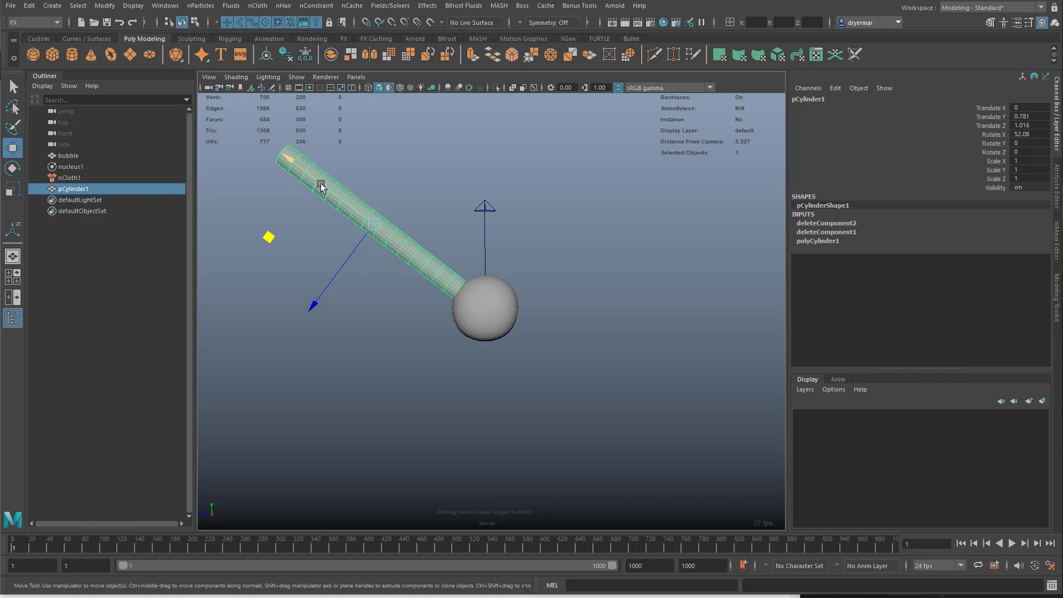
left_click_drag(320, 182, 328, 182)
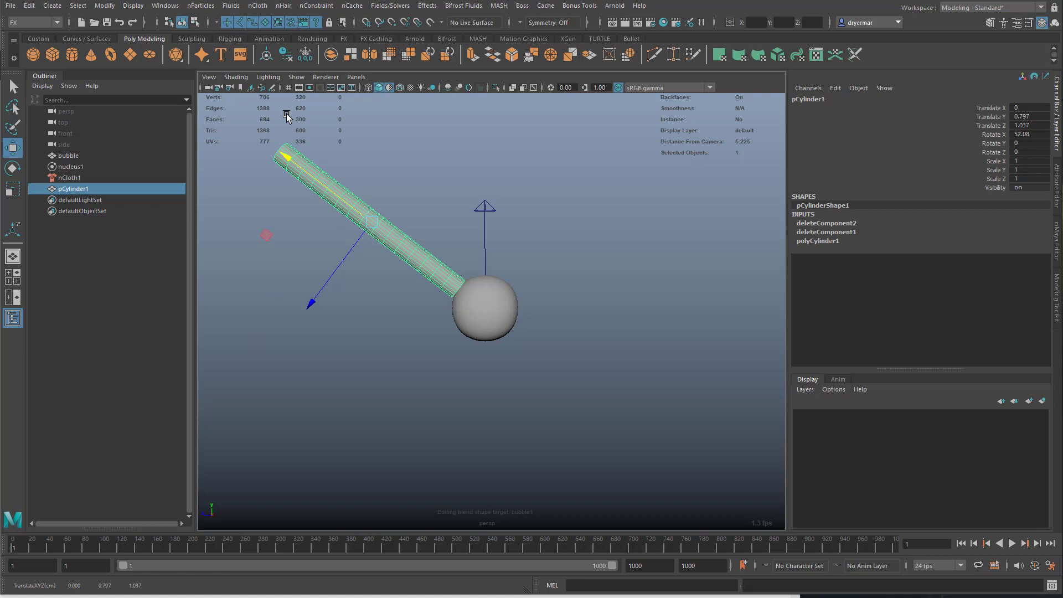
Freeze the cylinder's transforms, delete its history, and make it a passive collider
left_click(33, 40)
left_click(33, 54)
left_click(53, 54)
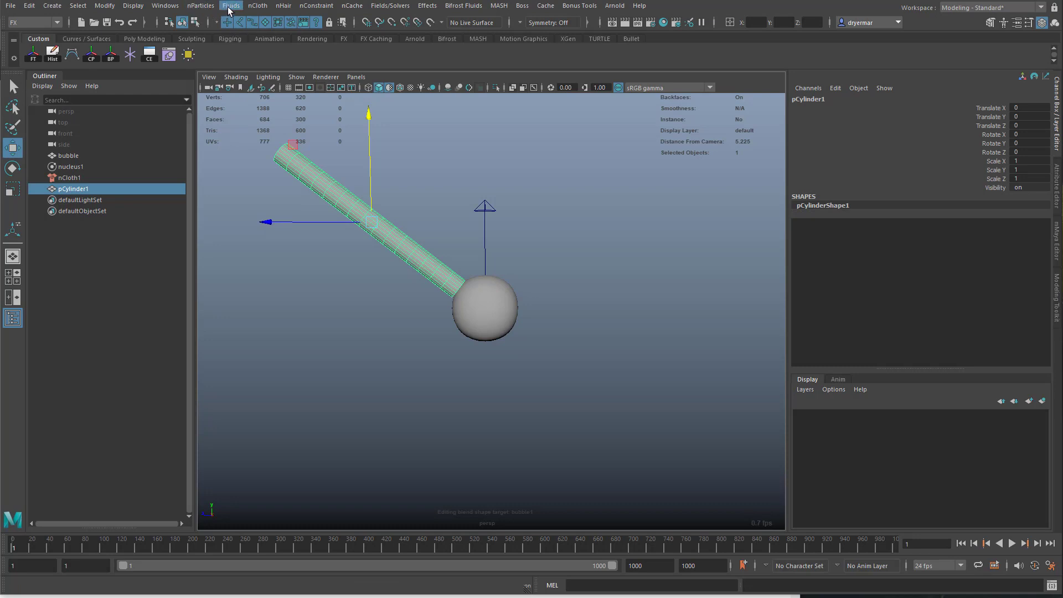
left_click(252, 8)
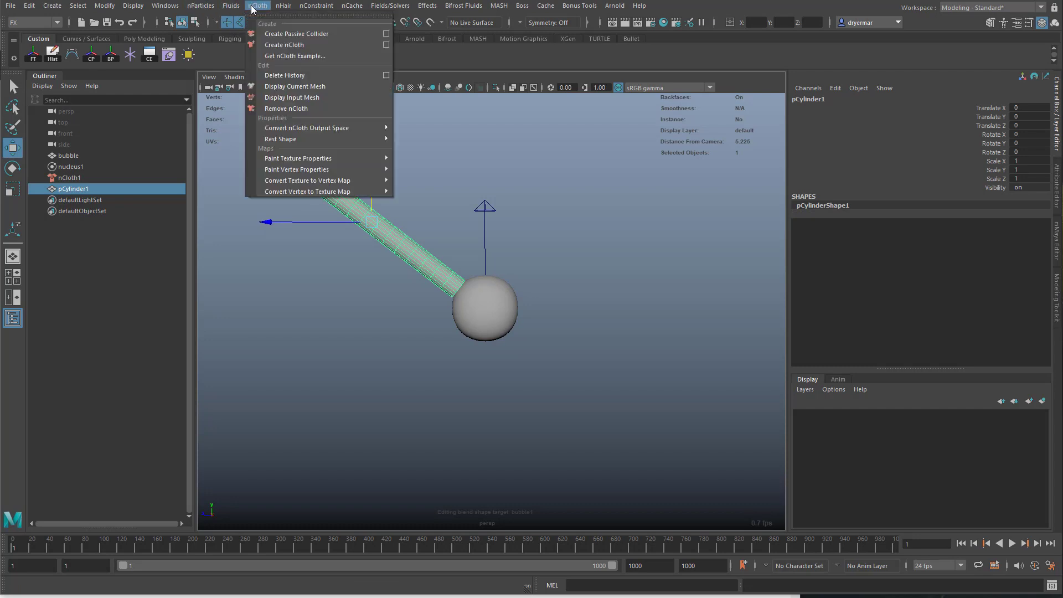
left_click(287, 34)
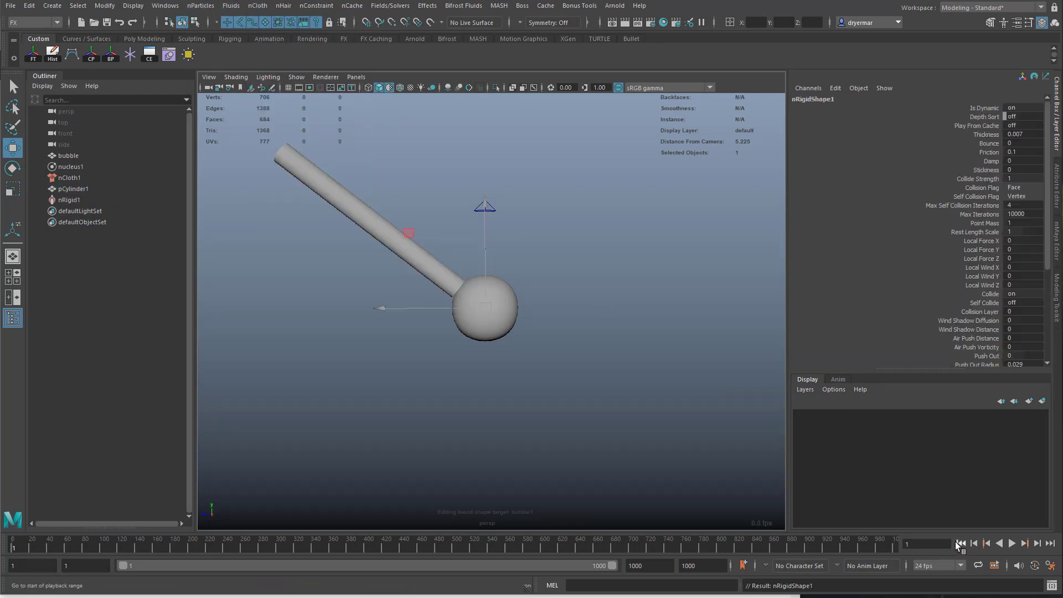
Play the simulation to test the collision, rewind to frame 1, and select the bubble
left_click(1010, 544)
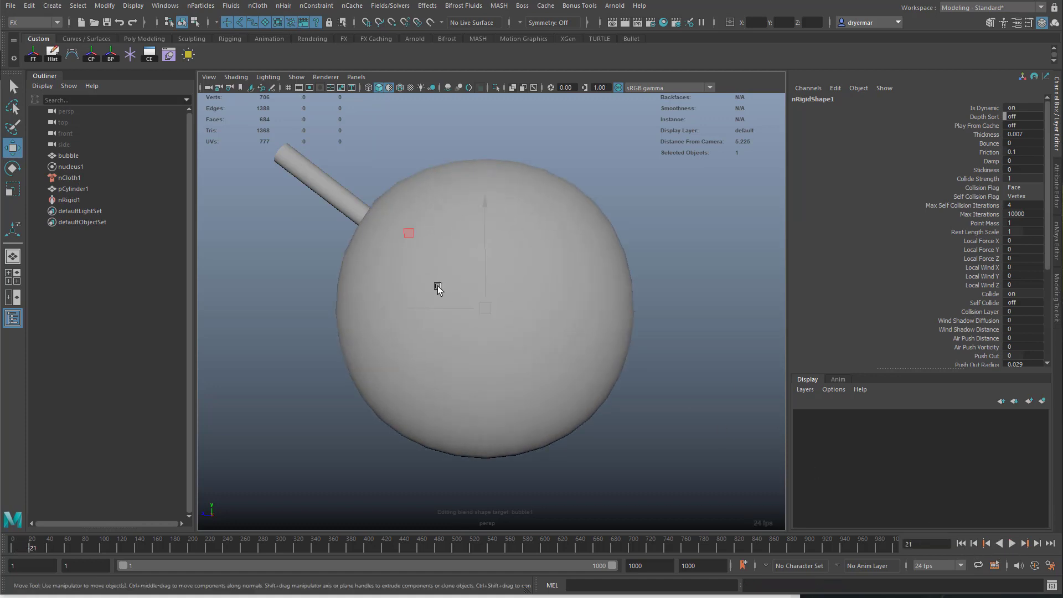
mouse_move(437, 285)
left_mouse_down("alt")
mouse_move(450, 301)
mouse_move(477, 291)
mouse_move(451, 282)
left_mouse_up("alt")
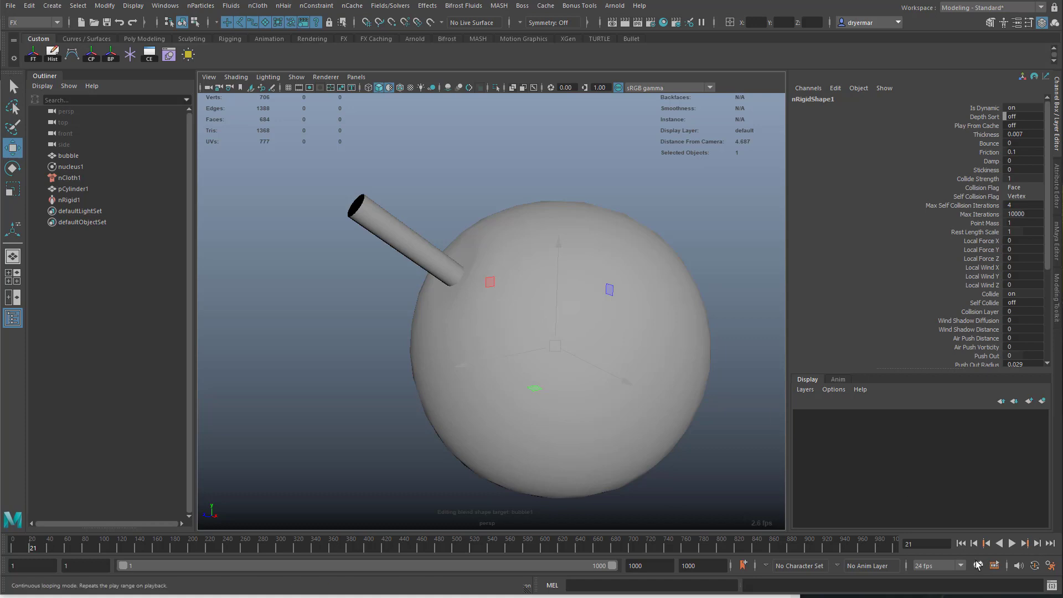
left_click(961, 544)
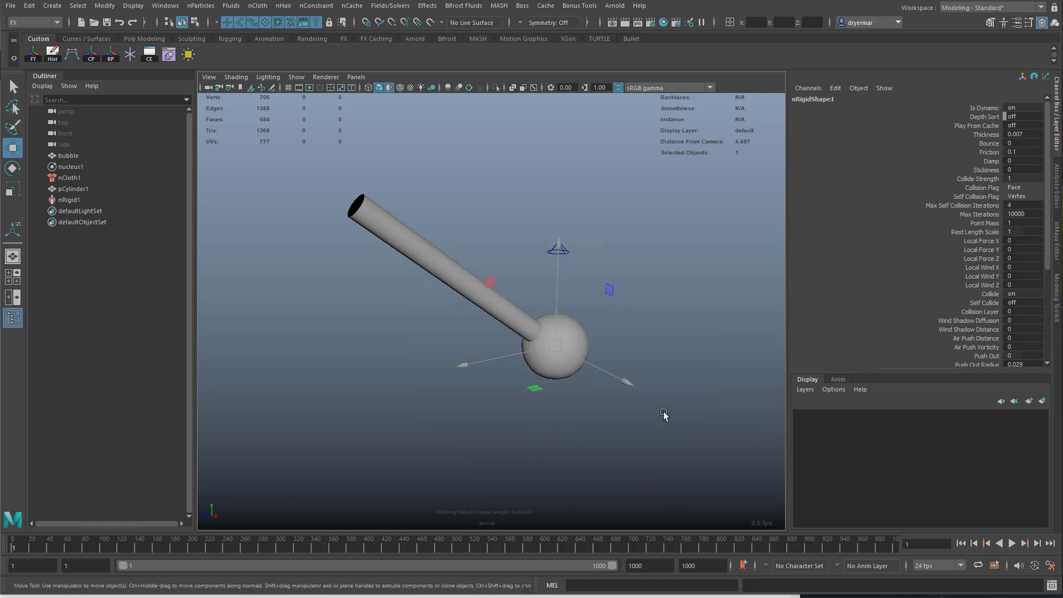
left_click_drag(664, 416, 622, 415, "alt")
left_click(629, 416)
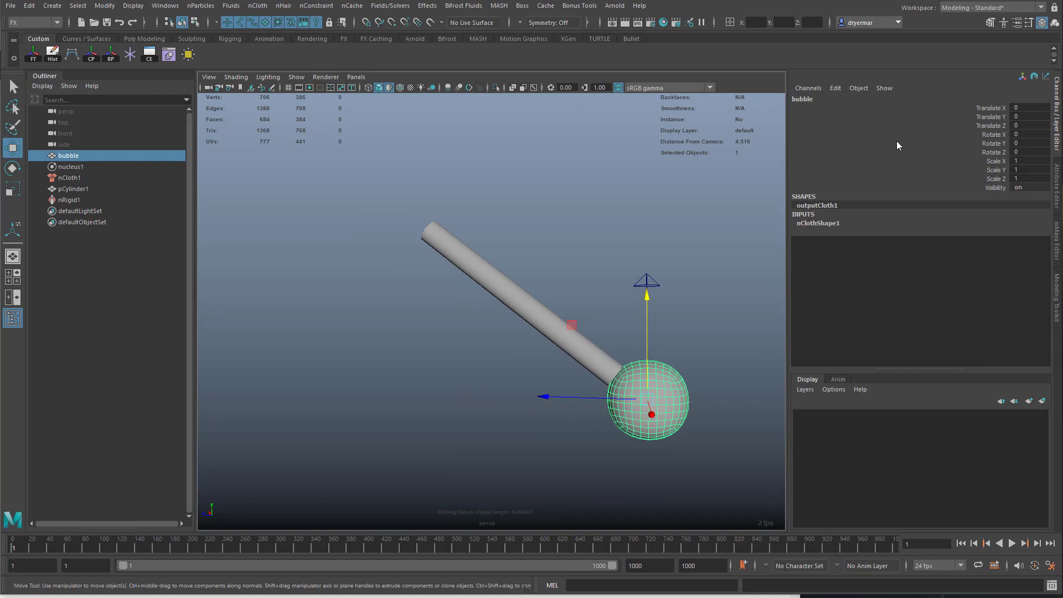
Key the bubble's Translate X/Y/Z at frame 1, then move it away and key again at frame 40
left_click_drag(994, 107, 995, 126)
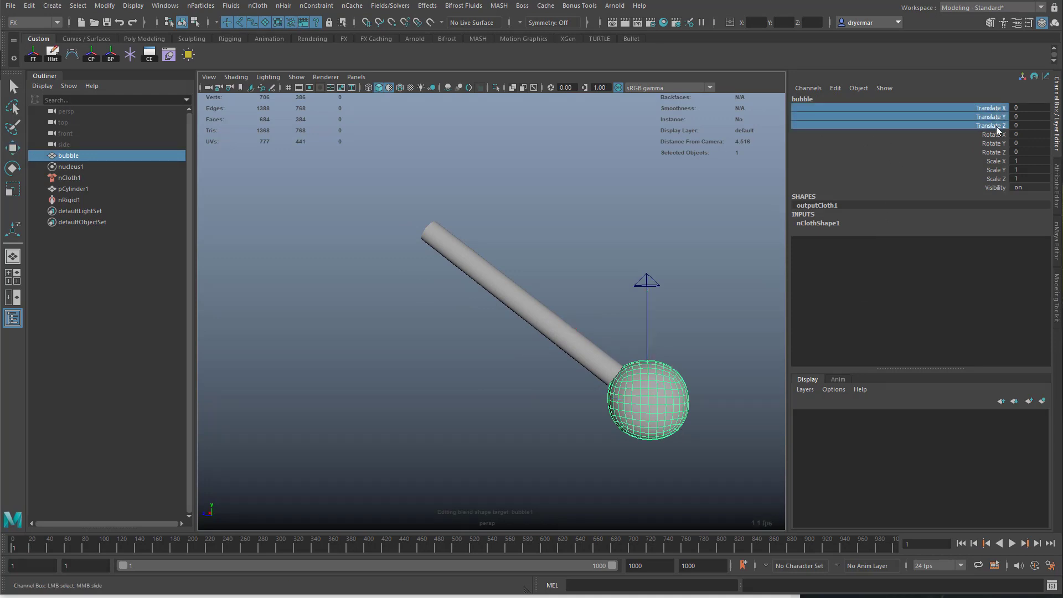
middle_click_drag(738, 327, 682, 311, "alt")
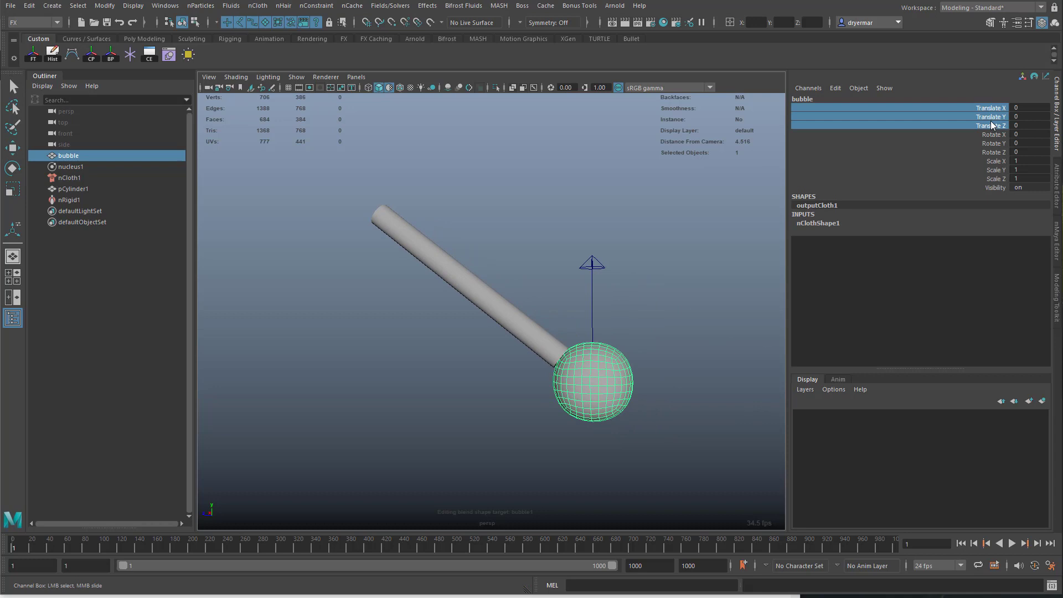
key("shift+w")
left_click(47, 546)
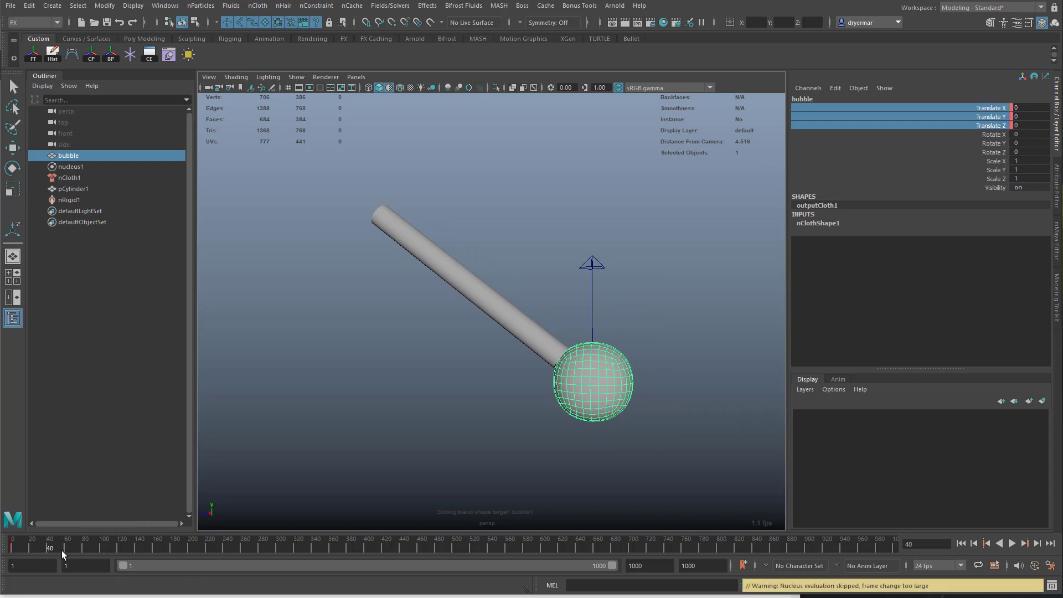
key("w")
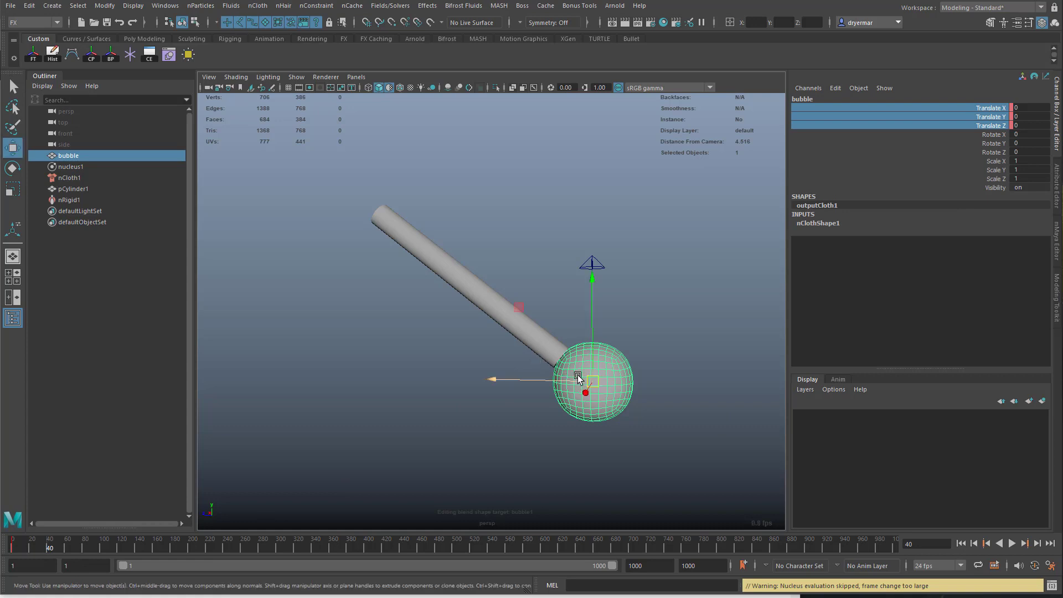
left_click_drag(578, 380, 569, 344)
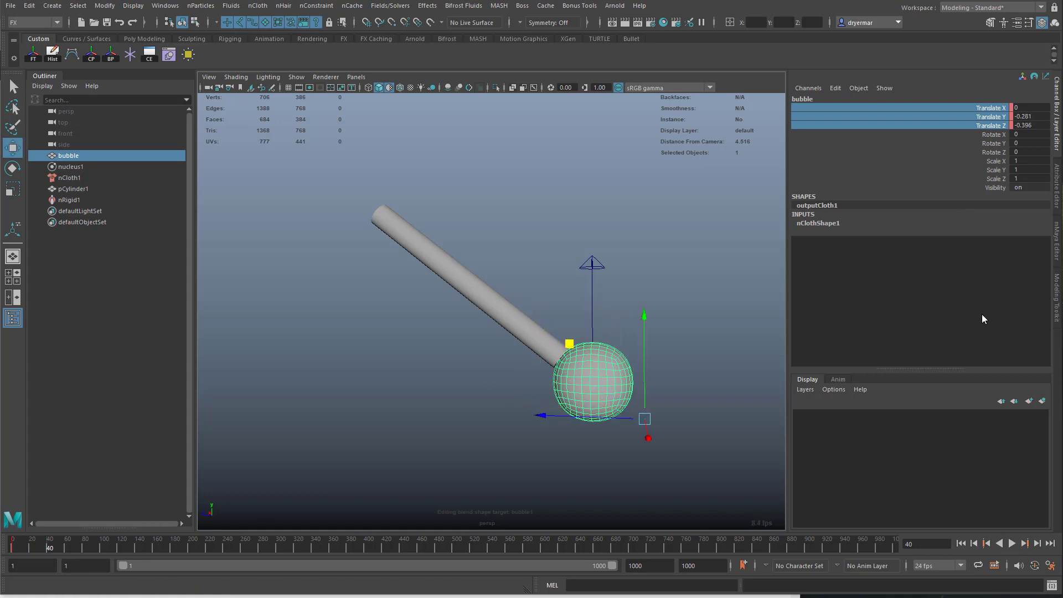
key("shift+w")
Play and scrub the animation to about frame 66, then return to frame 1
left_click(961, 544)
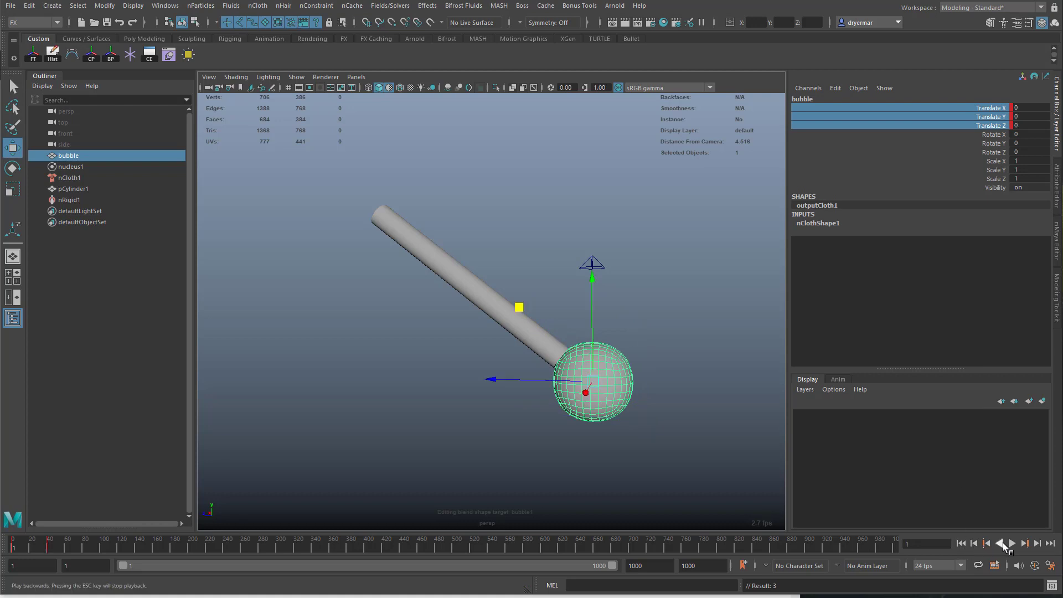
left_click(1012, 544)
left_click(1012, 544)
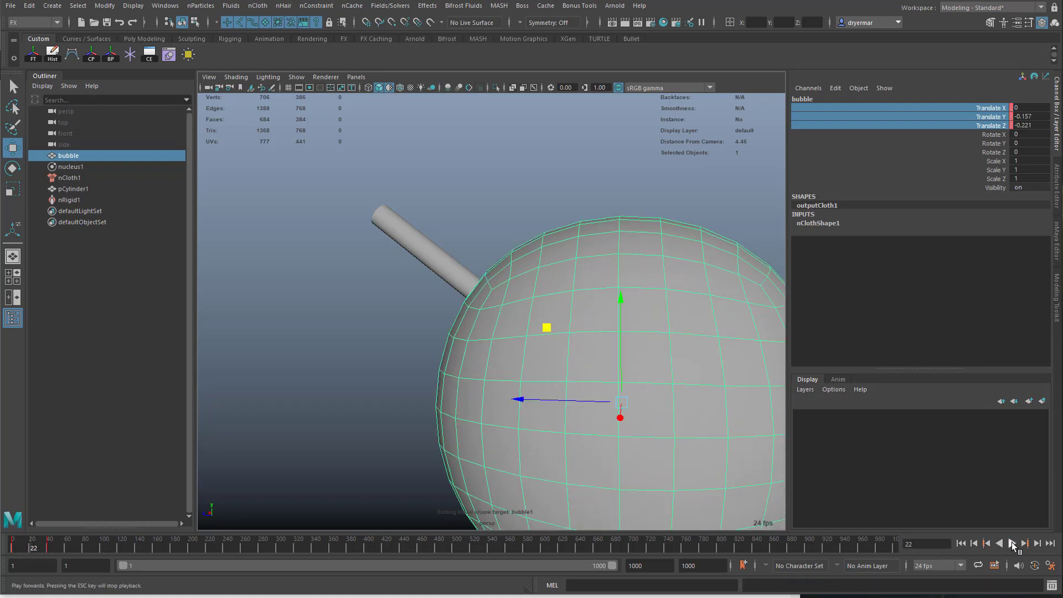
left_click(961, 544)
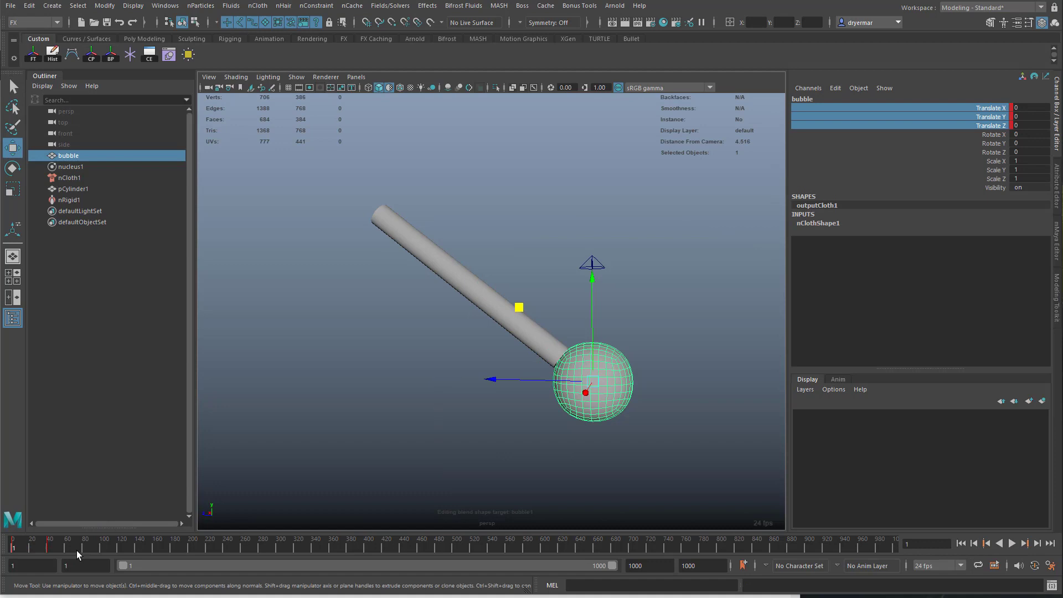
left_click(49, 547)
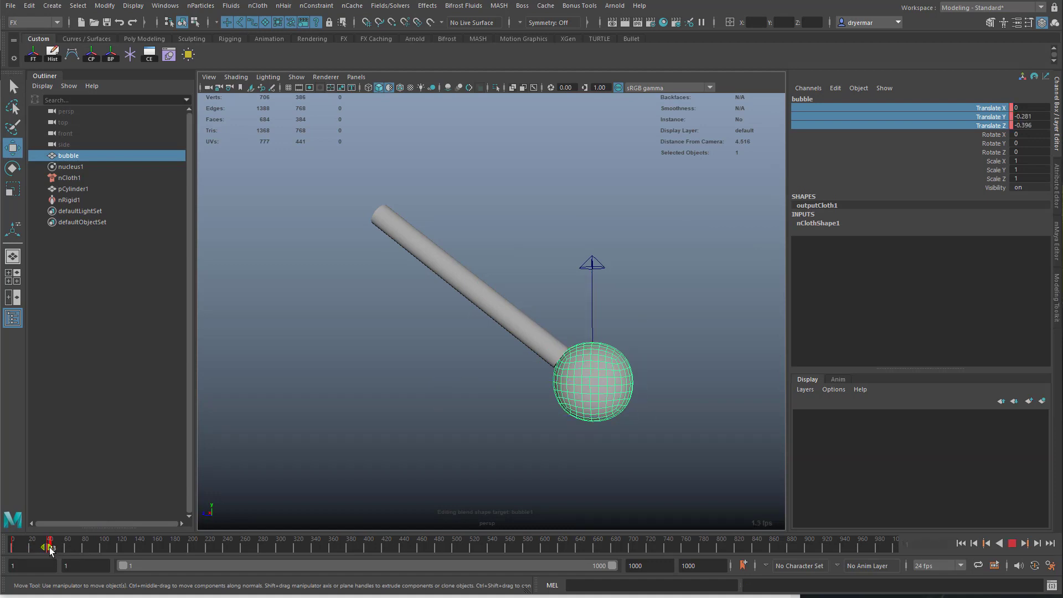
mouse_move(49, 548)
left_mouse_down()
mouse_move(37, 546)
mouse_move(69, 550)
left_mouse_up()
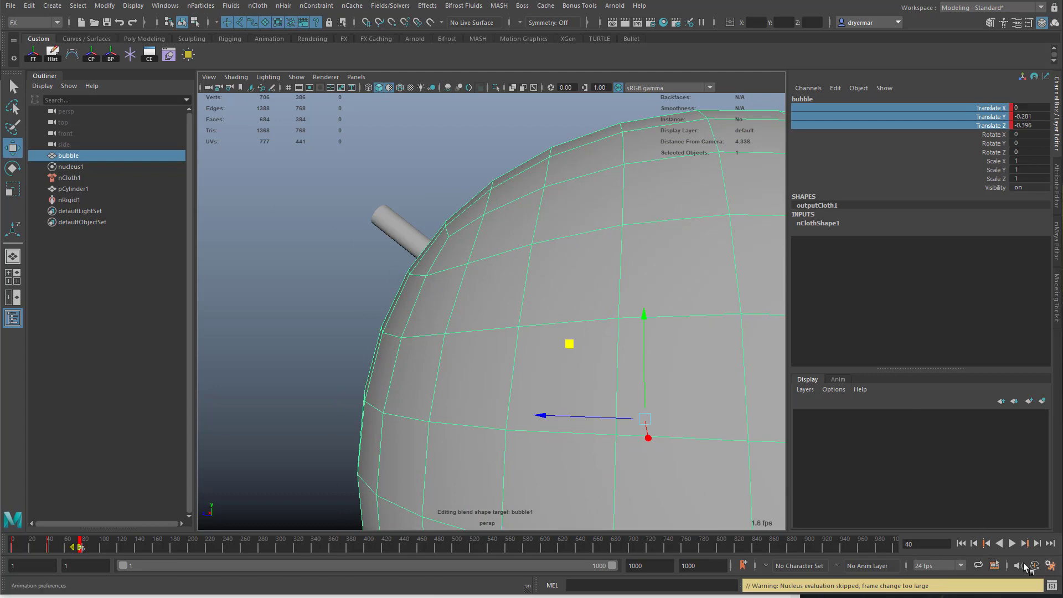
left_click(960, 543)
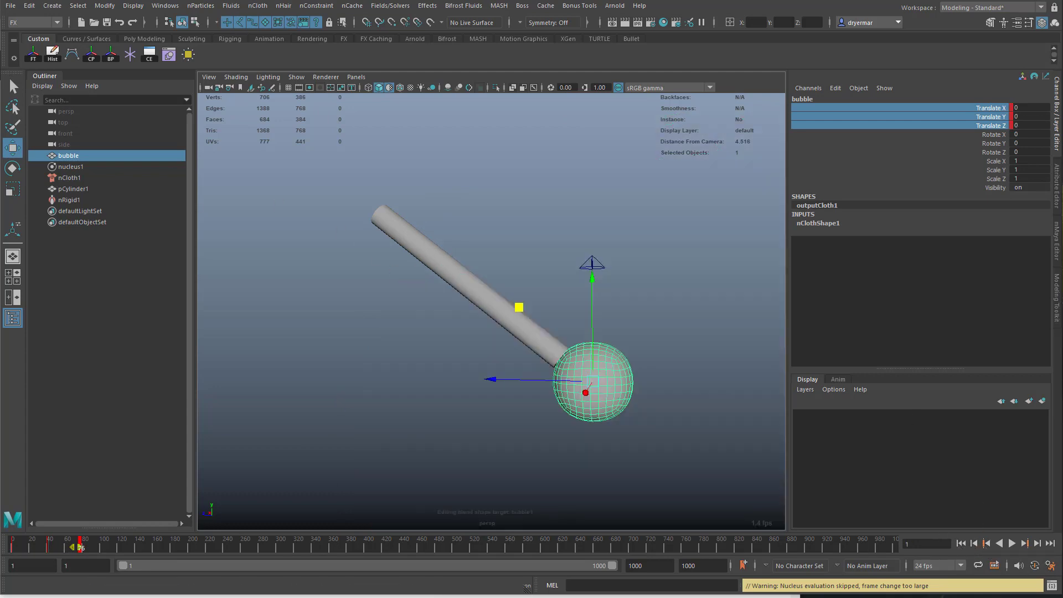
Display the bubble's input mesh and move it further down and back at frame 40
left_click(164, 6)
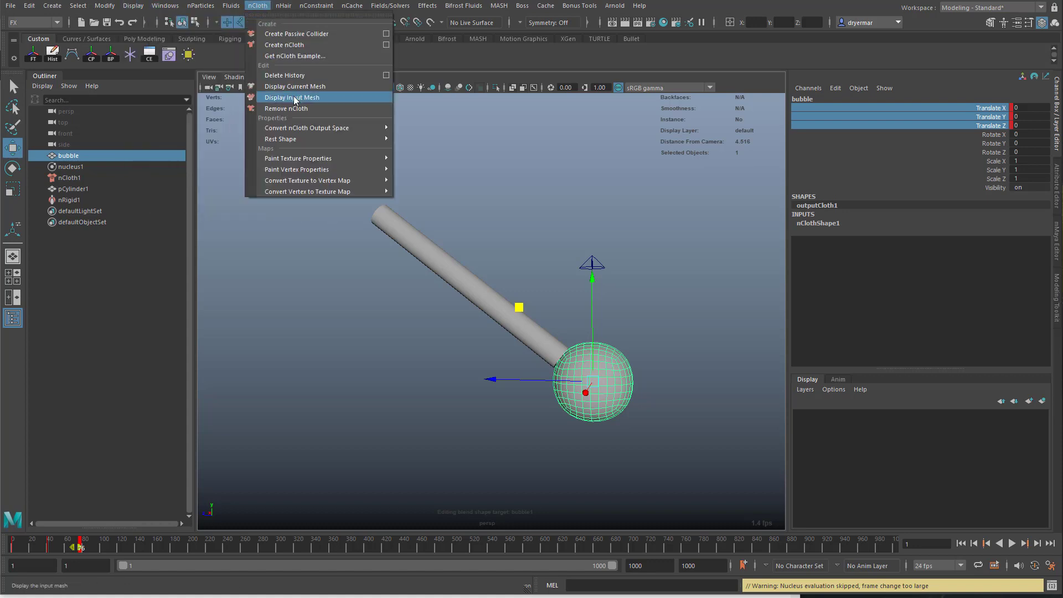
left_click(295, 98)
mouse_move(26, 538)
left_mouse_down()
mouse_move(9, 548)
mouse_move(46, 554)
left_mouse_up()
key("alt+v")
right_click_drag(462, 401, 246, 338, "alt")
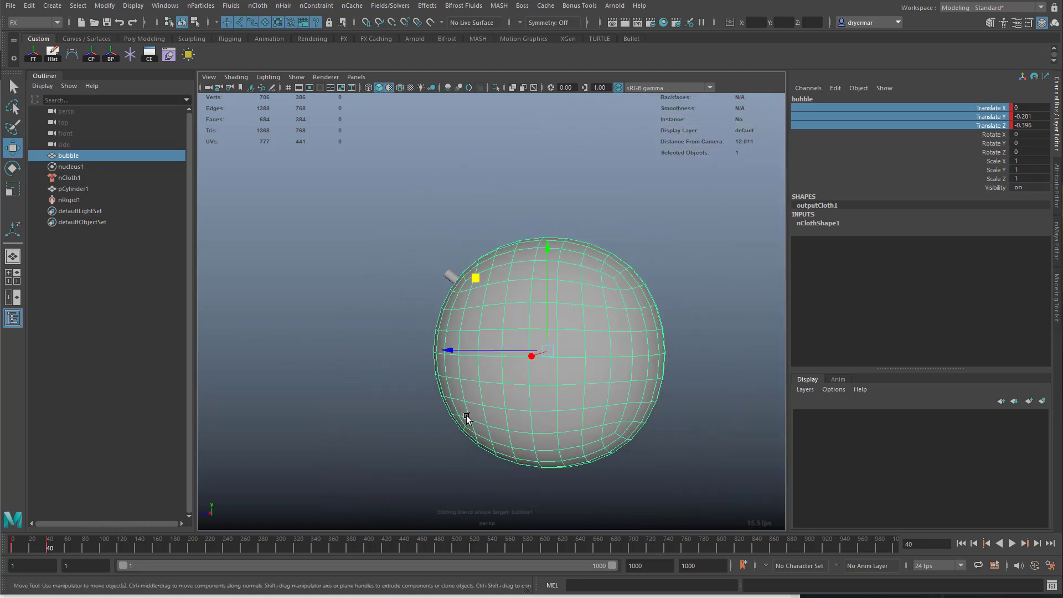
left_click_drag(476, 279, 540, 321)
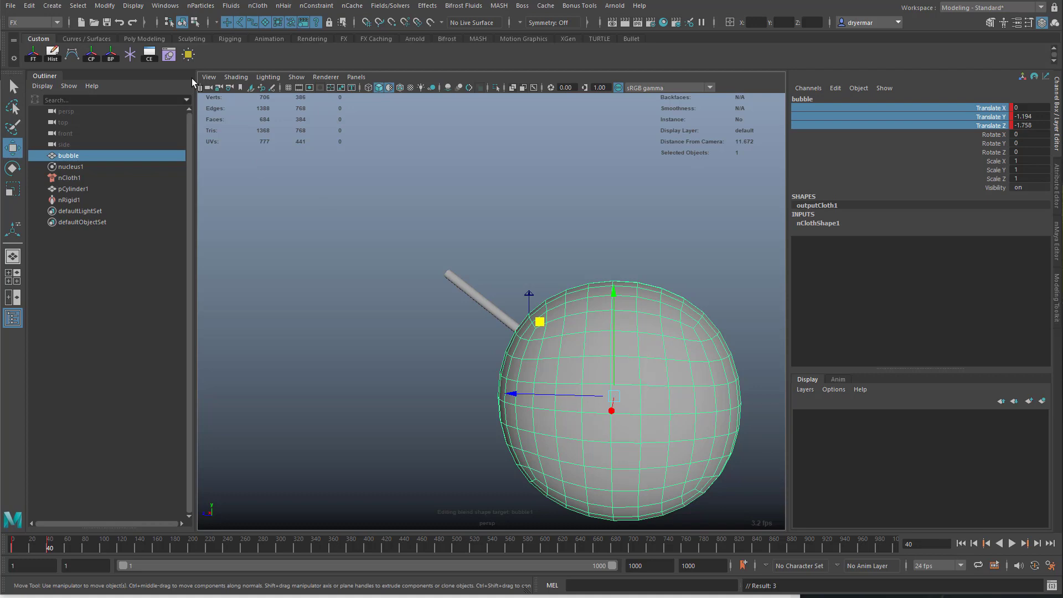
Switch the displayed bubble mesh, play forward and in reverse, then rewind to frame 1
left_click(231, 7)
left_click(257, 6)
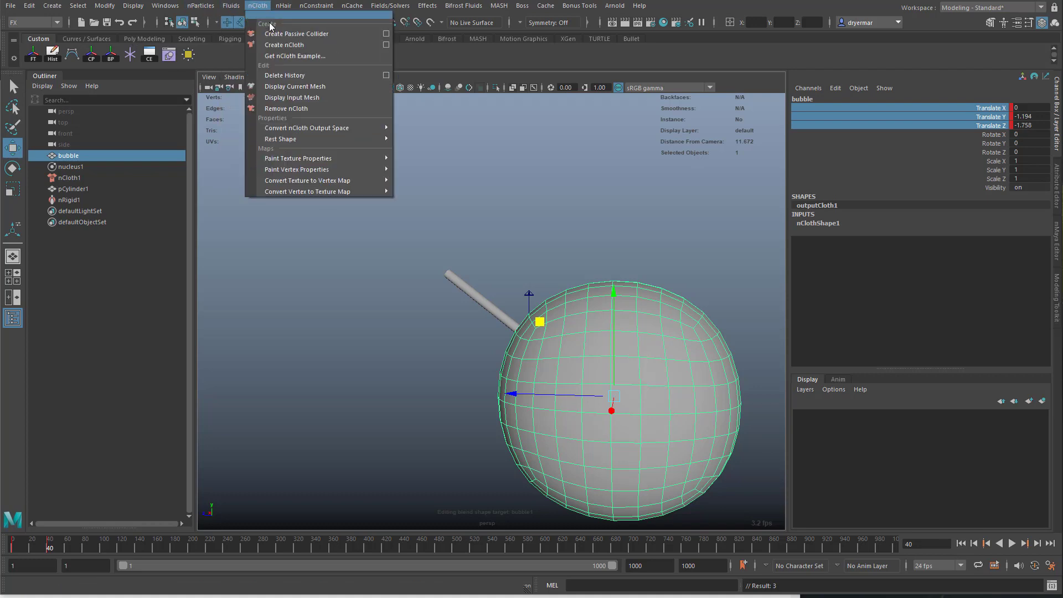
left_click(292, 86)
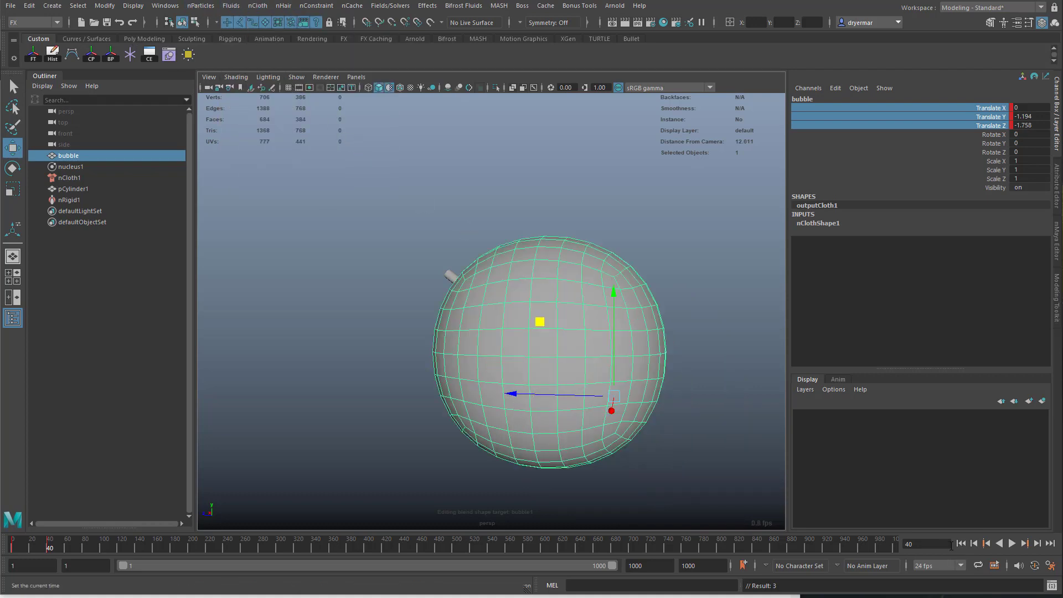
left_click(961, 543)
left_click(1012, 542)
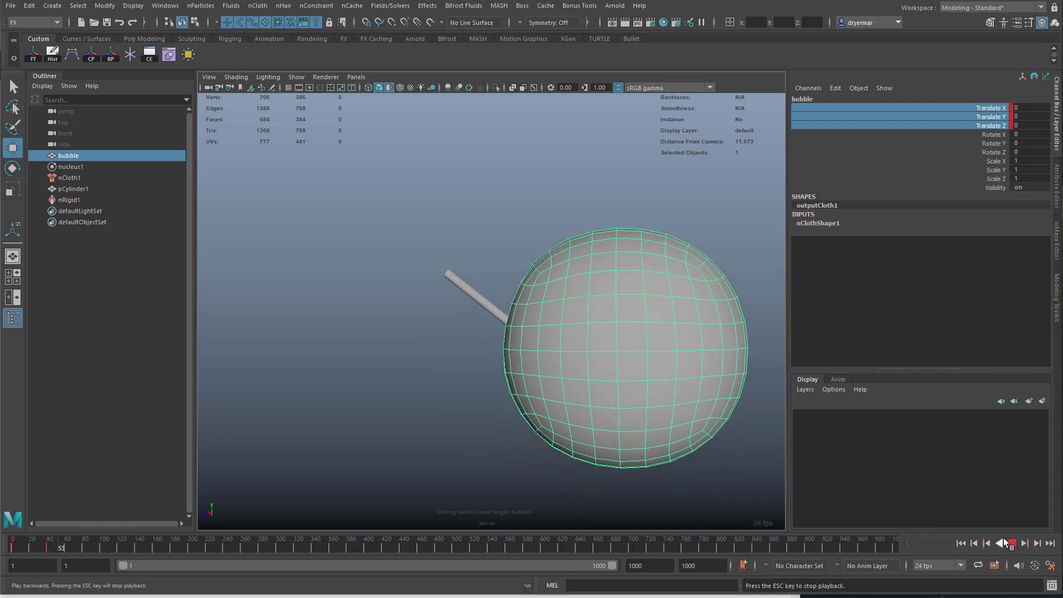
left_click(1001, 542)
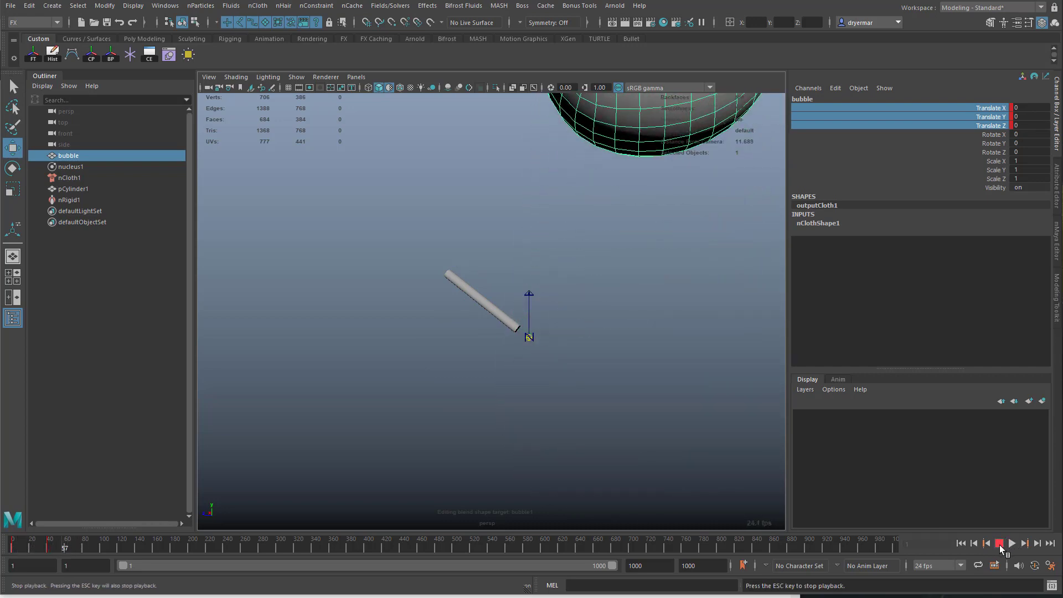
left_click(1002, 543)
left_click(962, 544)
Zoom in on the bubble, play to frame 92, and pull back to view the whole scene
left_click_drag(543, 403, 514, 388, "alt")
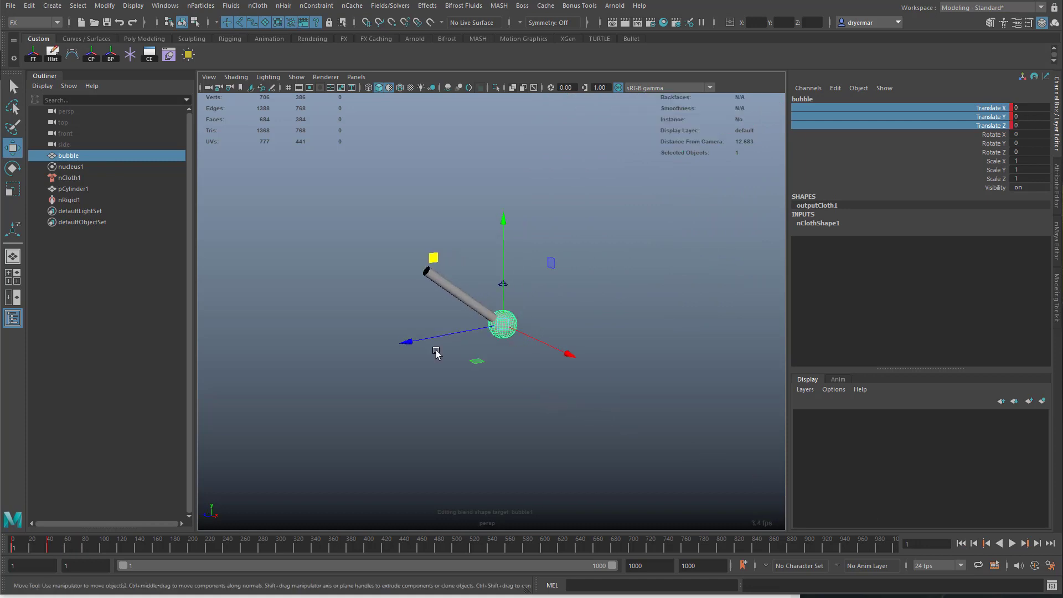
scroll(515, 387, "up", 3)
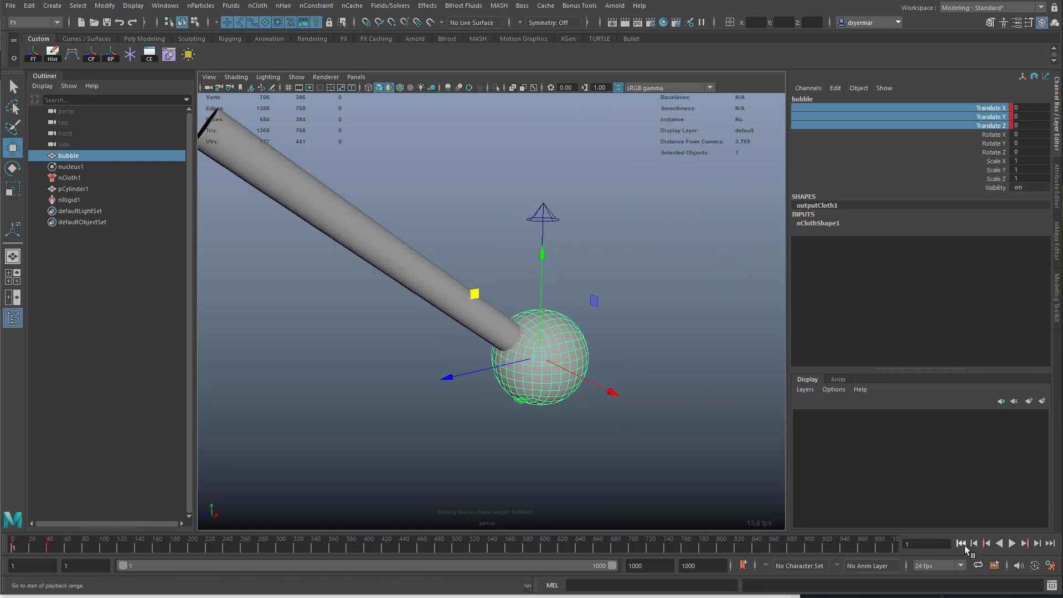
left_click(1009, 544)
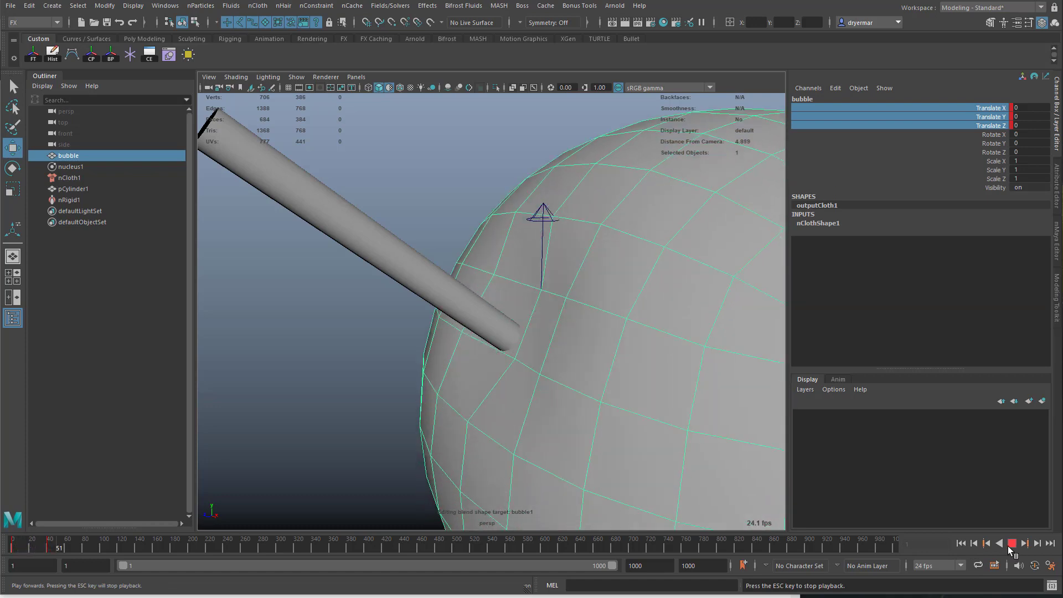
left_click(1011, 543)
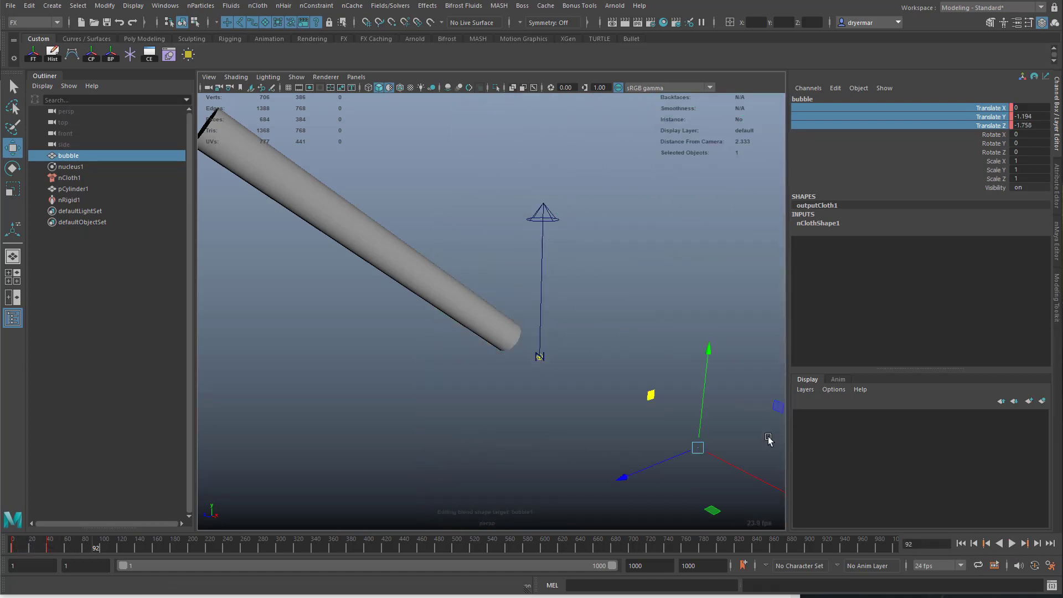
right_click_drag(769, 439, 351, 309, "alt")
left_click_drag(352, 308, 561, 415, "alt")
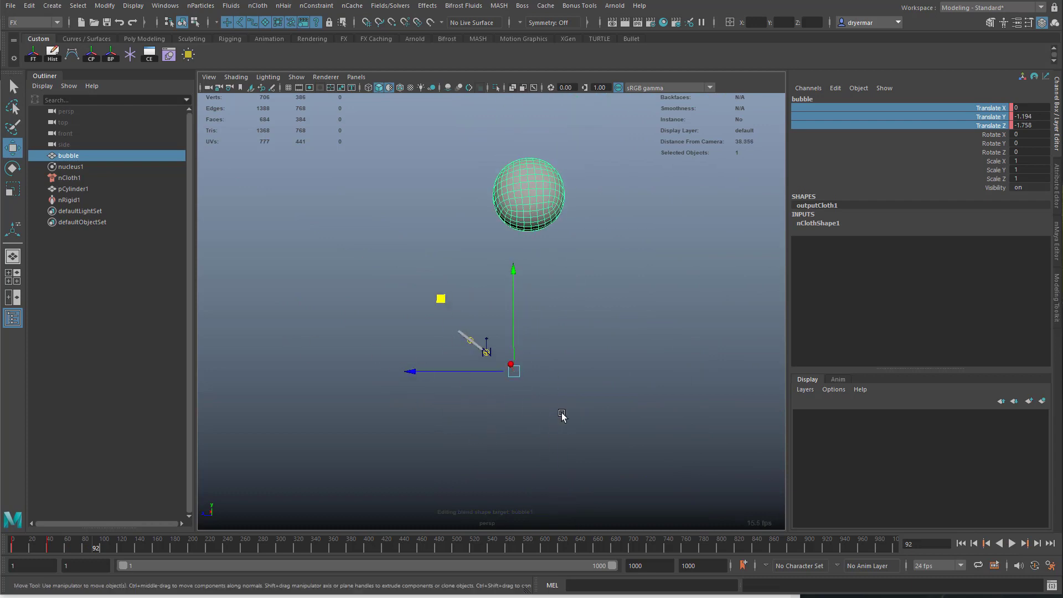
Create a polygon plane, scale it to 11.245, and raise it to Y 8.254 above the bubble
left_click(961, 543)
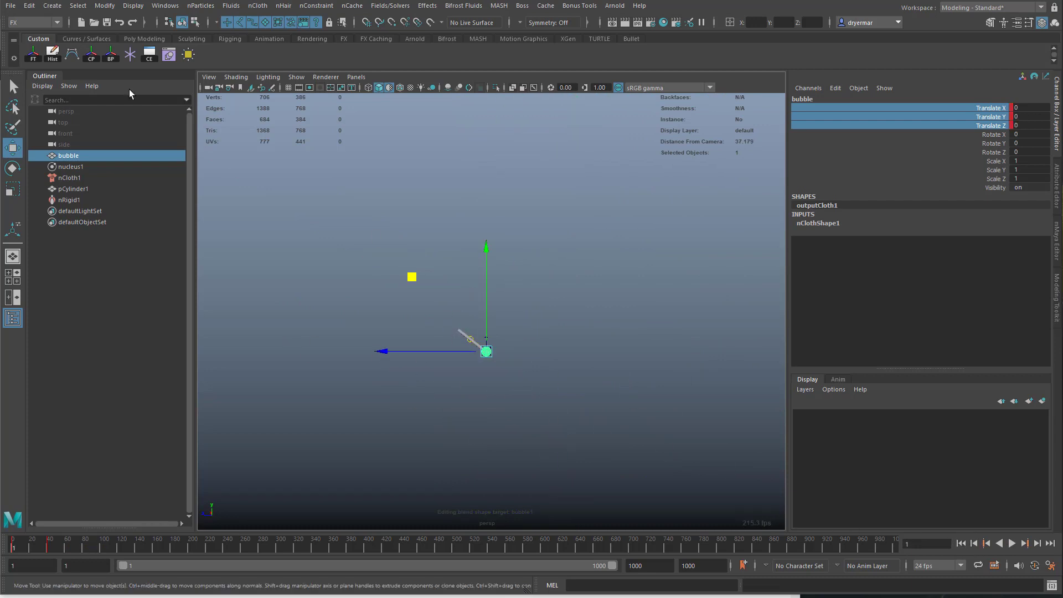
left_click(138, 40)
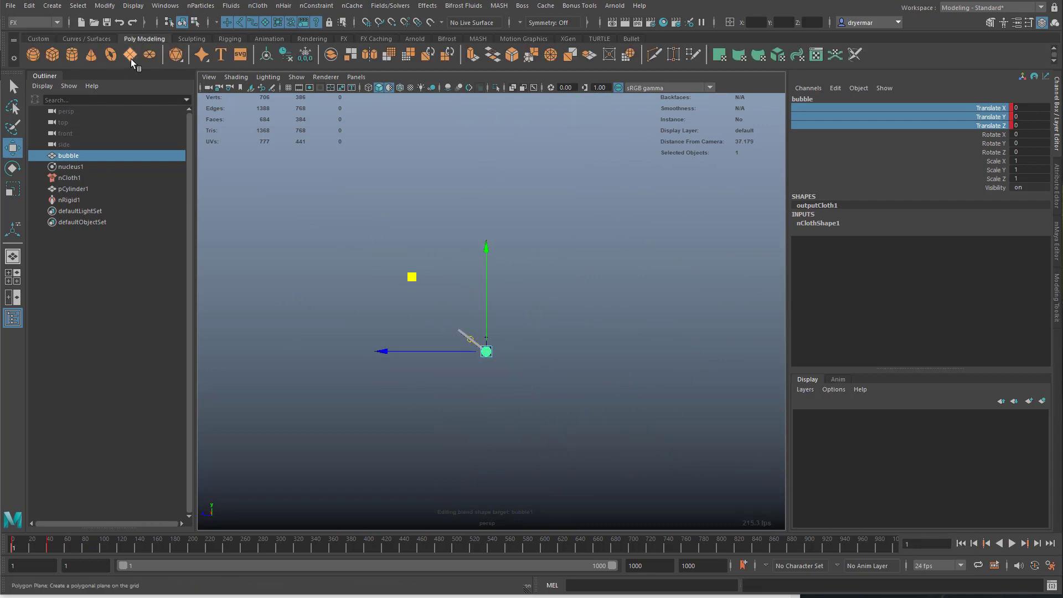
left_click(130, 55)
key("r")
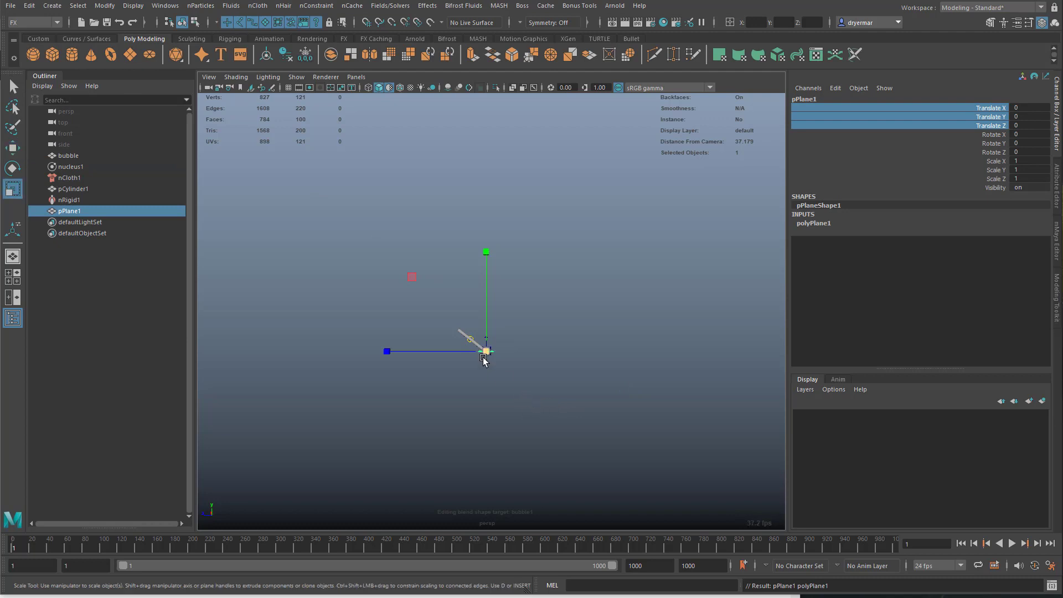
left_click_drag(485, 351, 539, 351)
key("e")
key("w")
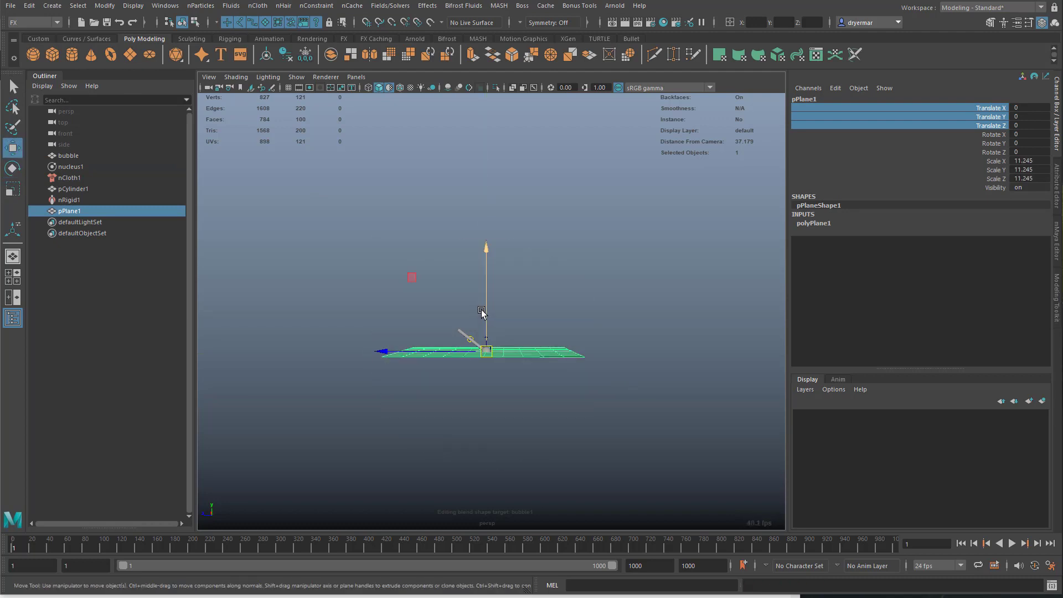
left_click_drag(486, 304, 531, 354)
scroll(468, 218, "up", 3)
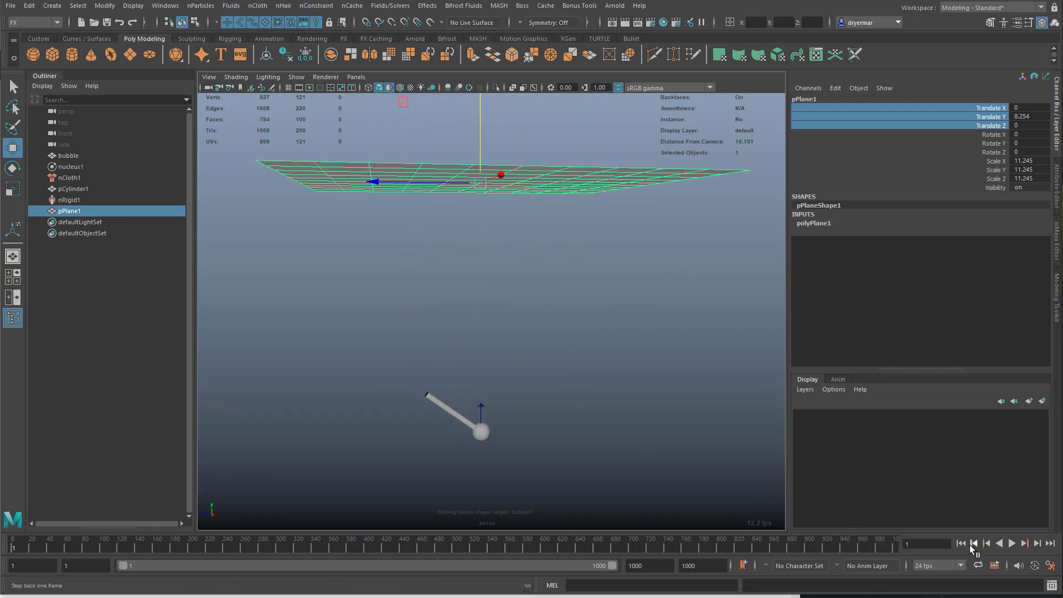
Make pPlane1 a passive collider, play to frame 161, and open the bubble's attributes with Ctrl+A
left_click(257, 6)
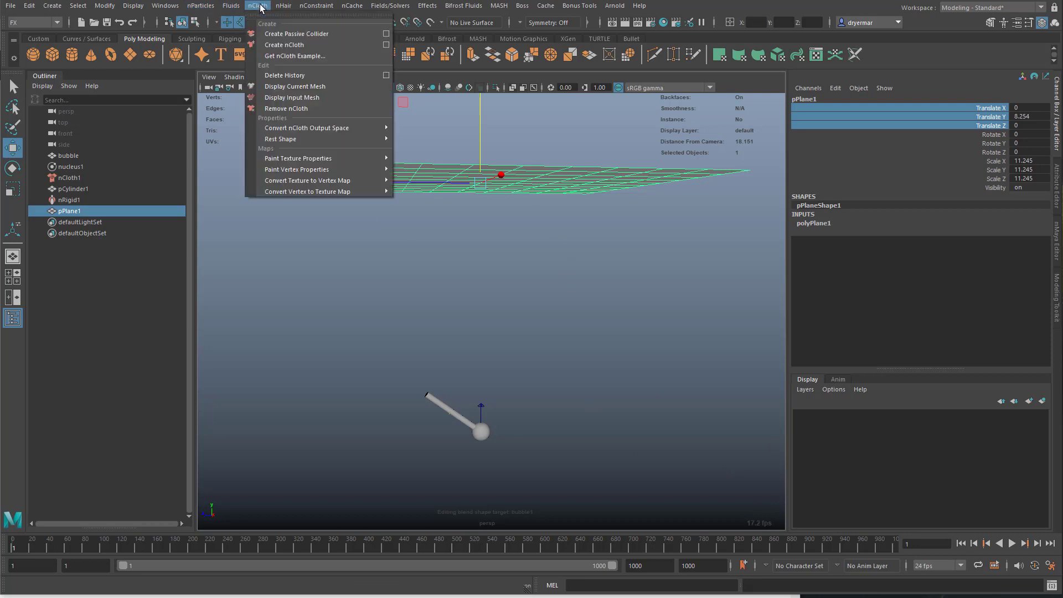
left_click(285, 41)
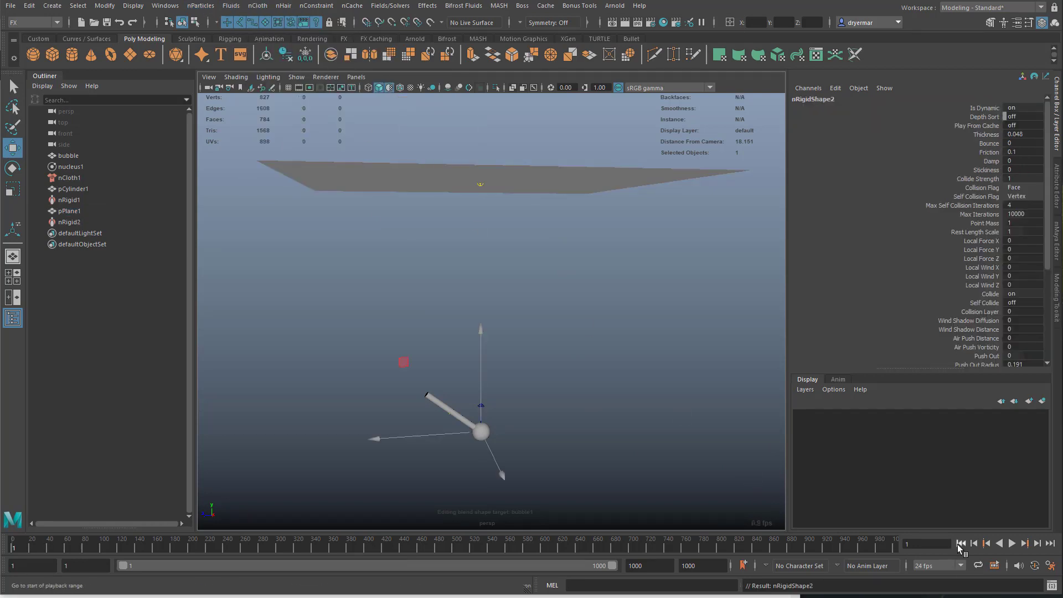
left_click(1012, 543)
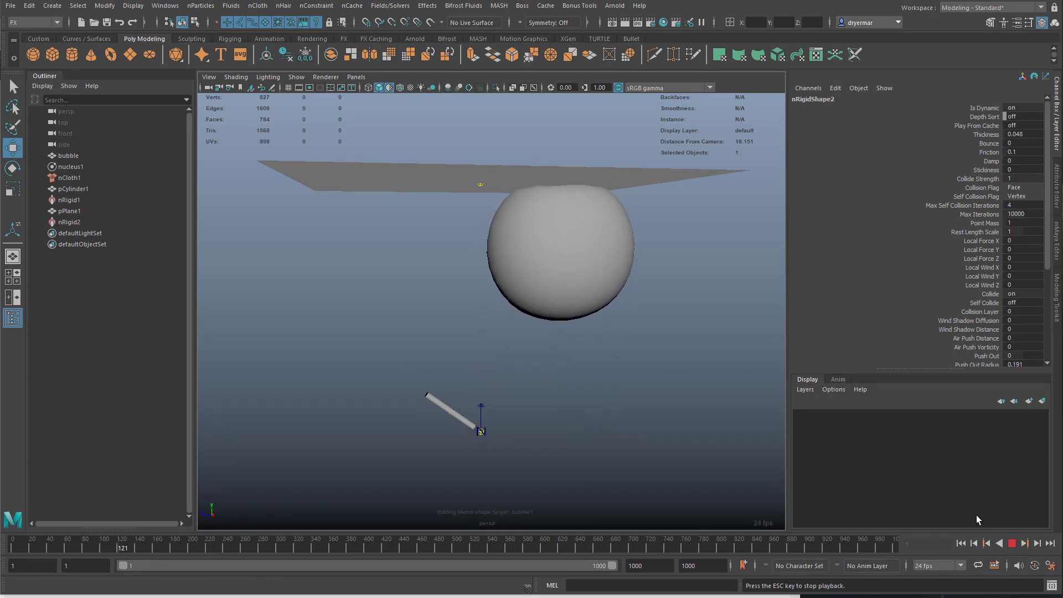
left_click(1012, 544)
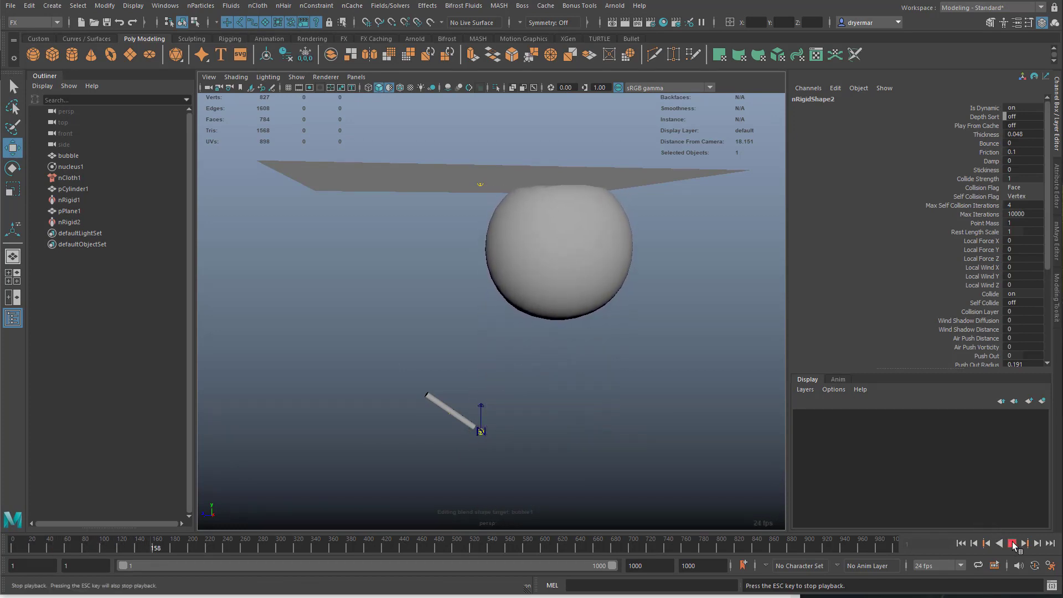
left_click(569, 254)
left_click_drag(569, 261, 489, 331, "alt")
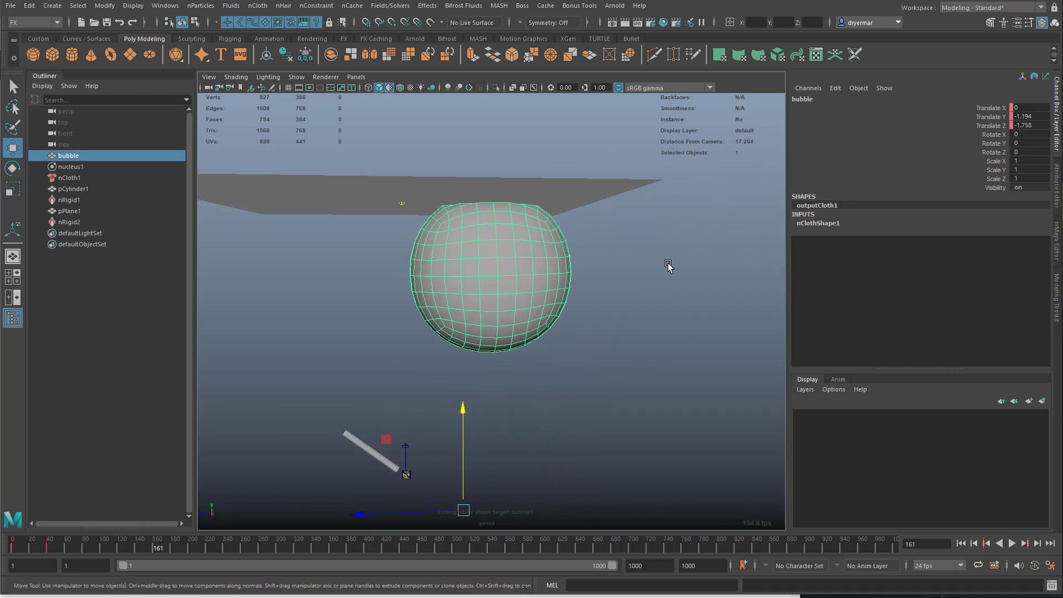
key("ctrl+a")
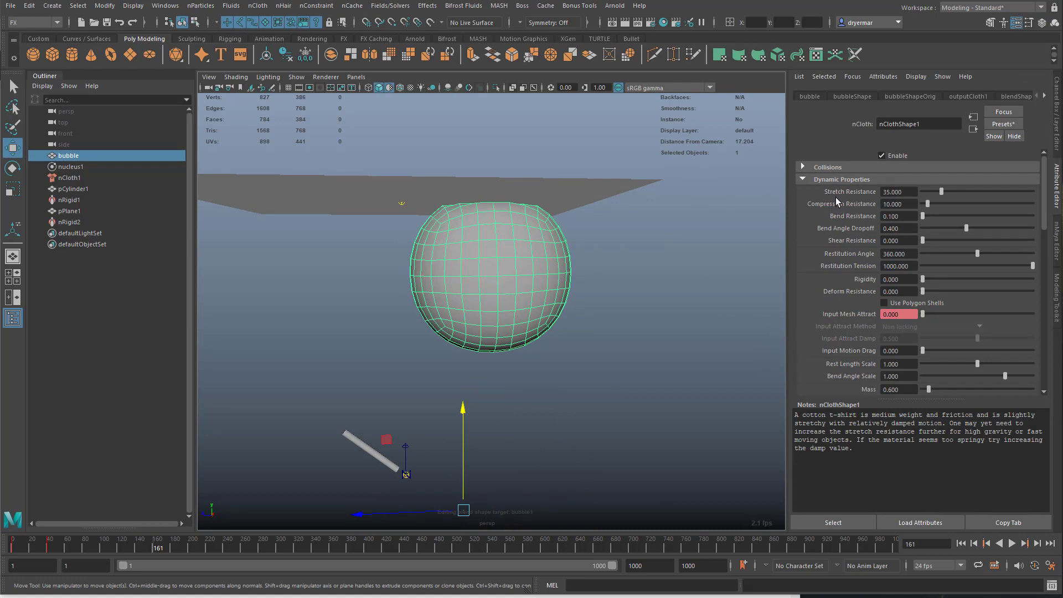
Set nClothShape1 Pressure to 2 and replay to frame 136 to see the fuller bubble
scroll(946, 255, "down", 10)
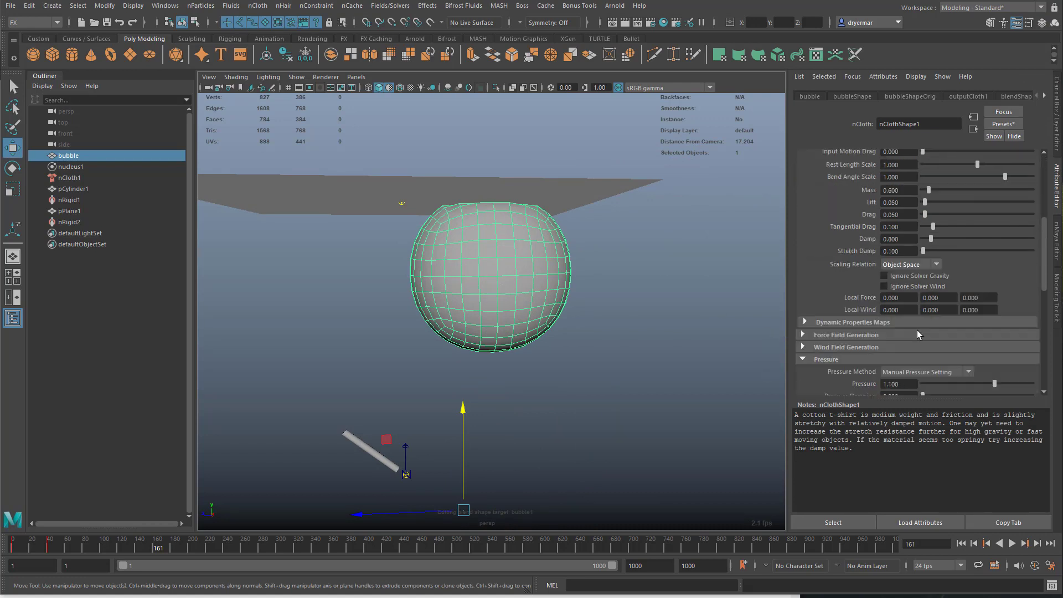
left_click(906, 286)
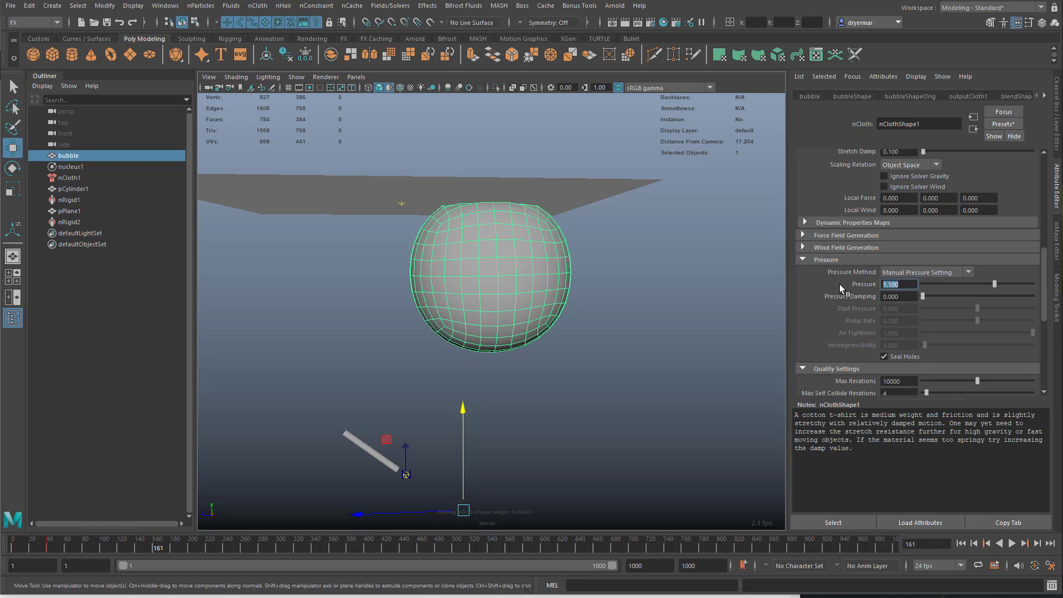
type("2")
key("Return")
left_click(961, 543)
left_click(1011, 544)
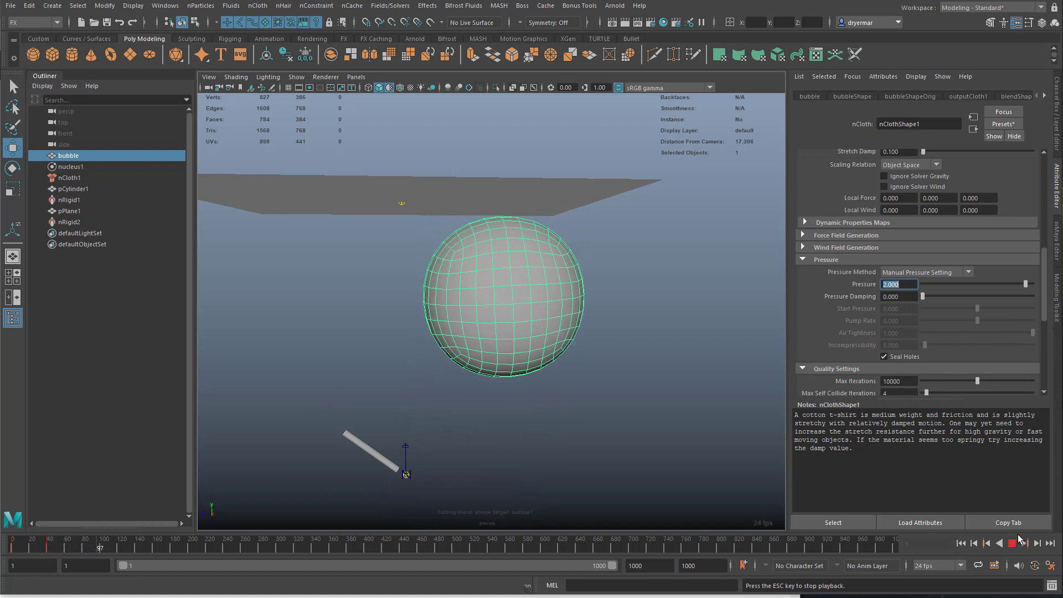
left_click(1011, 543)
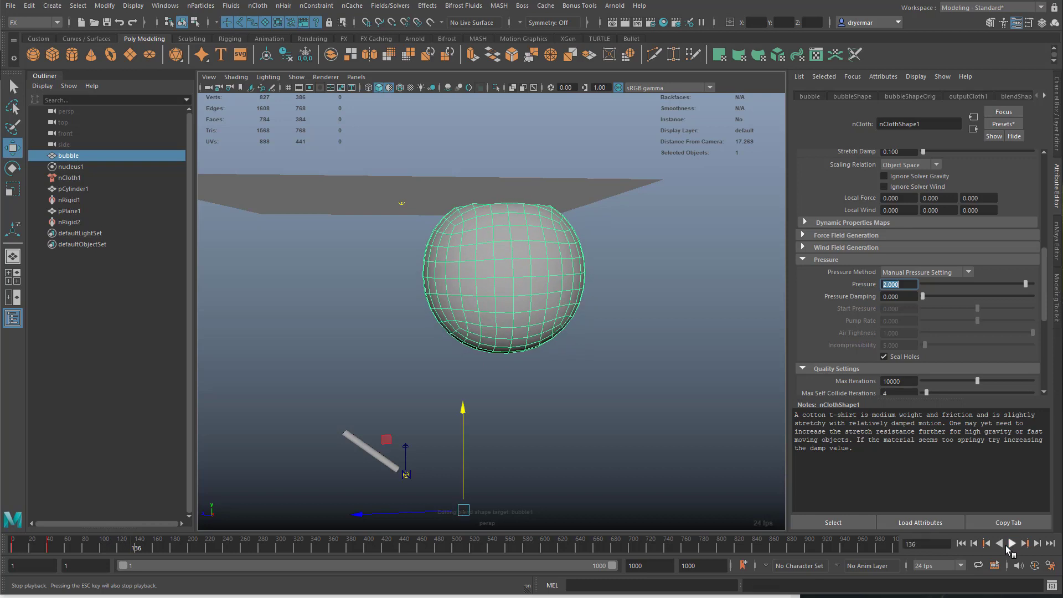
left_click(526, 267)
Show the bubble smoothed, set Compression Resistance to 35, and replay to frame 149
key("3")
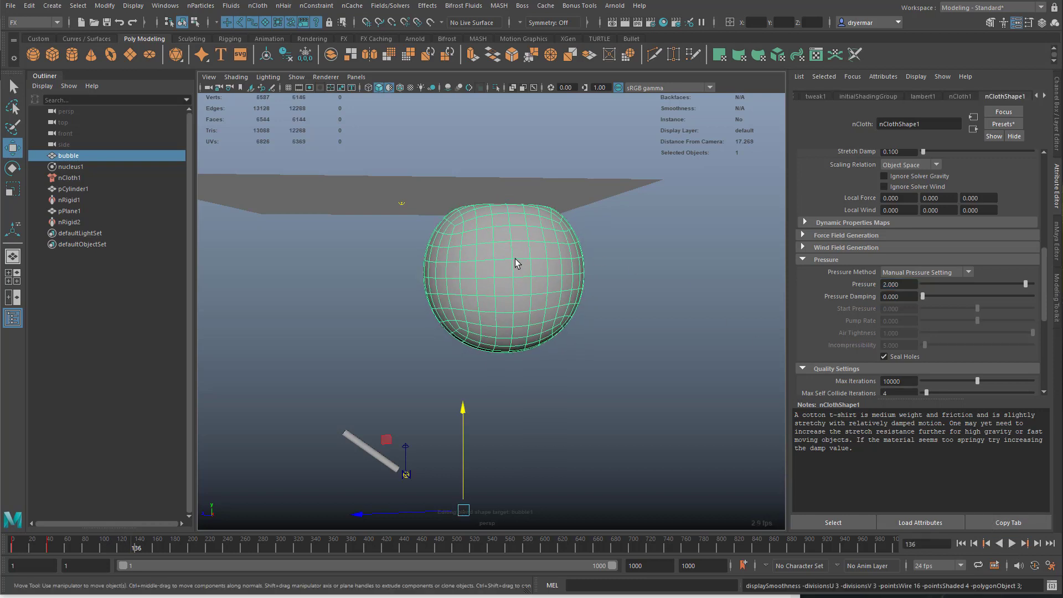
scroll(984, 306, "up", 4)
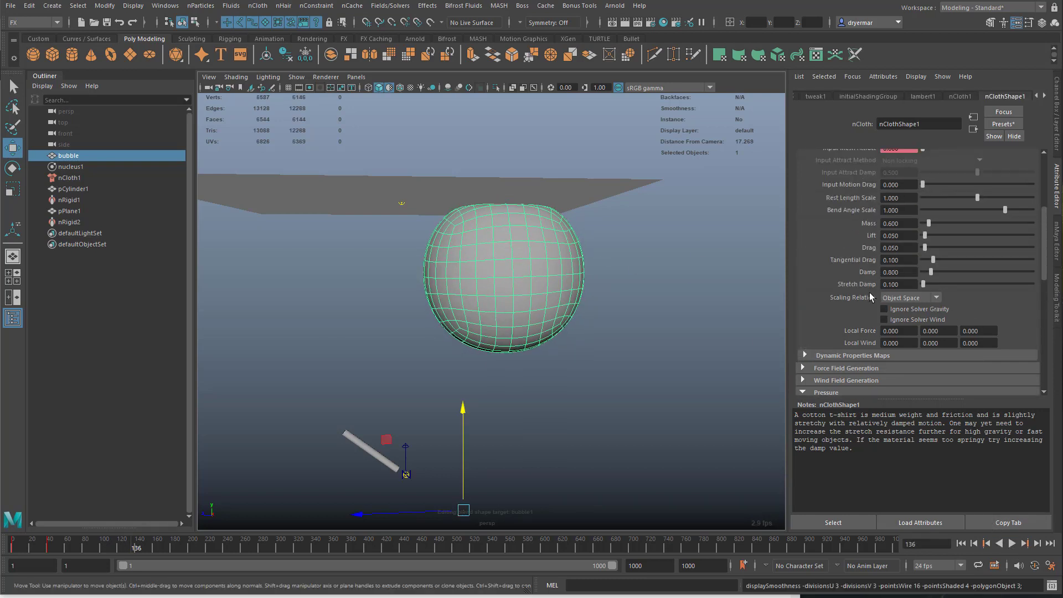
scroll(879, 303, "up", 2)
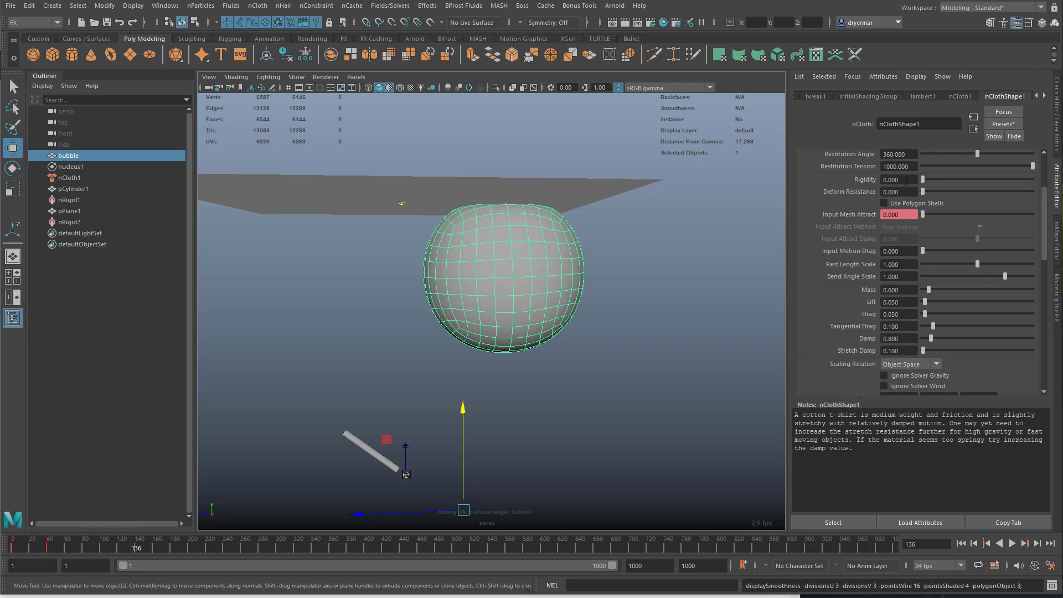
scroll(903, 189, "up", 2)
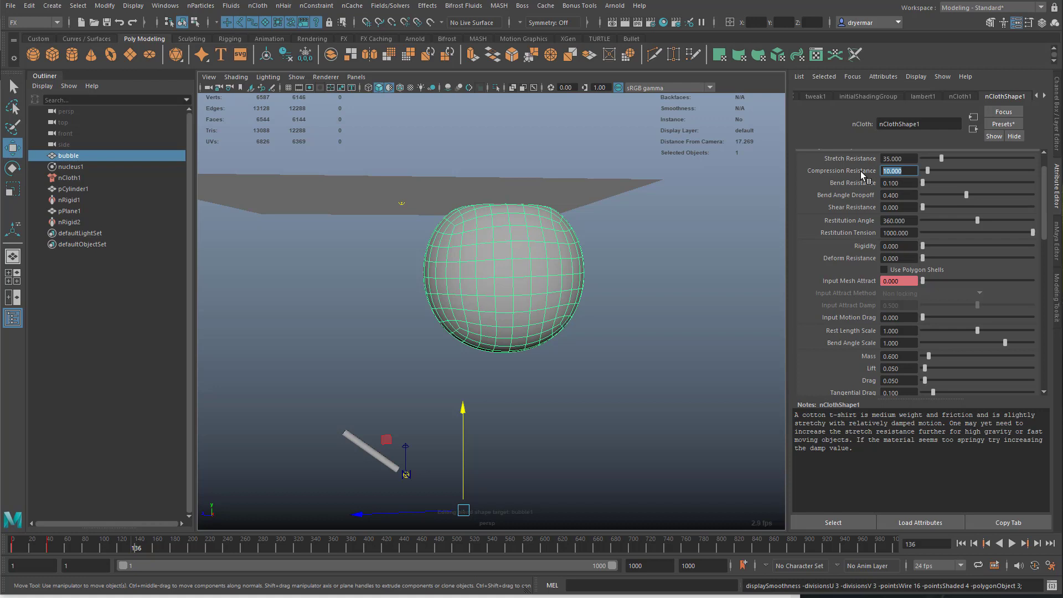
type("35")
key("Return")
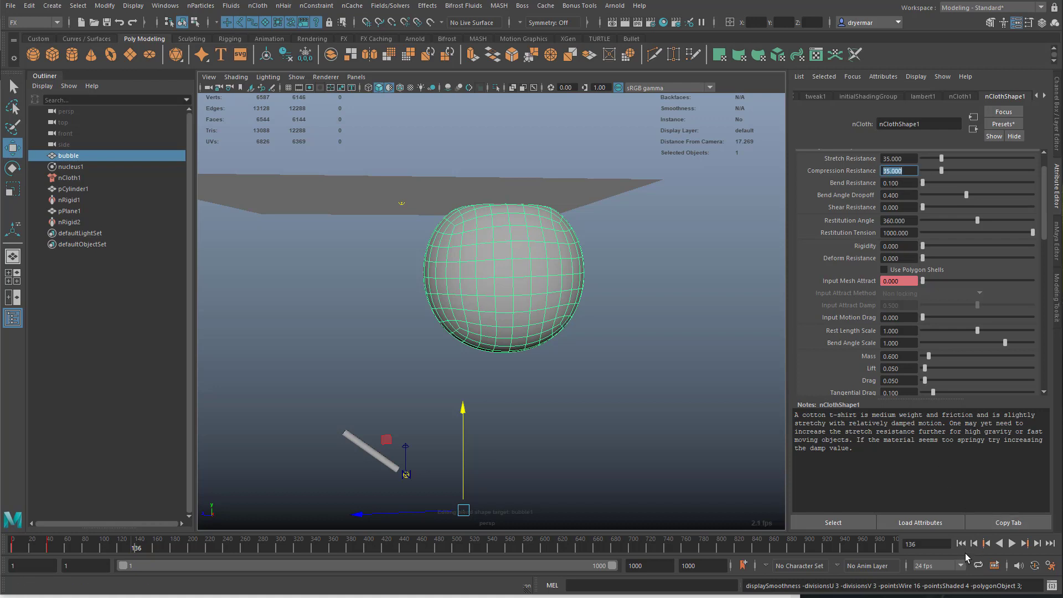
left_click(960, 543)
left_click(1011, 543)
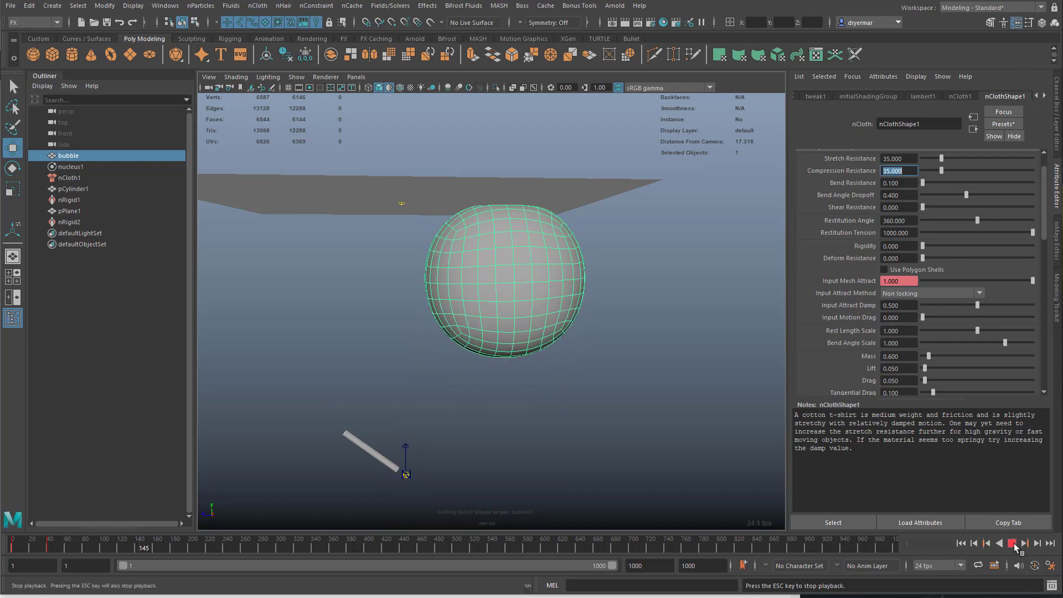
left_click(1015, 547)
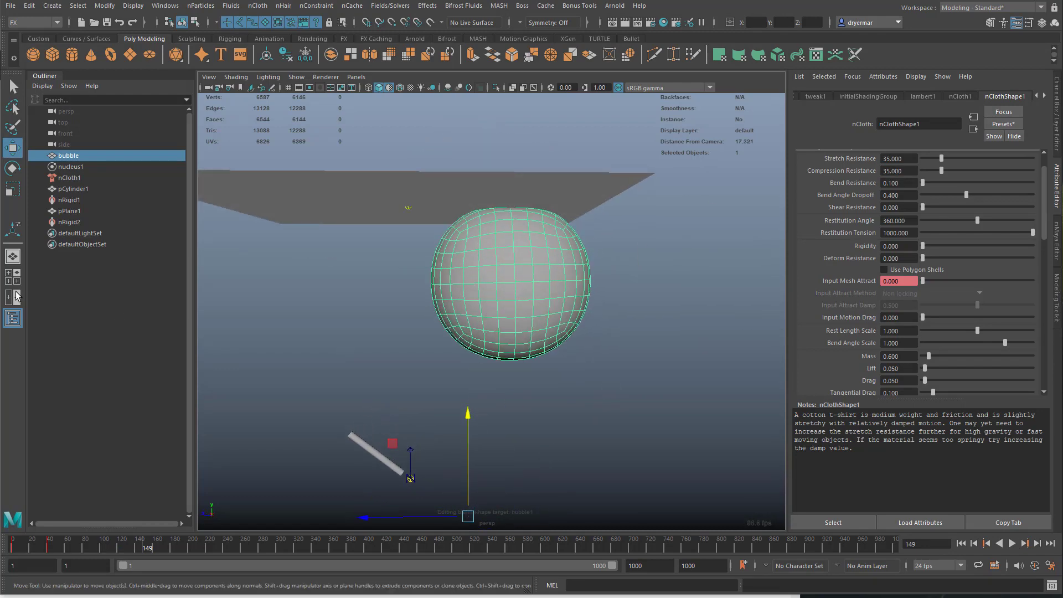
Select nucleus1 and set its Space Scale to 0.1
left_click(71, 167)
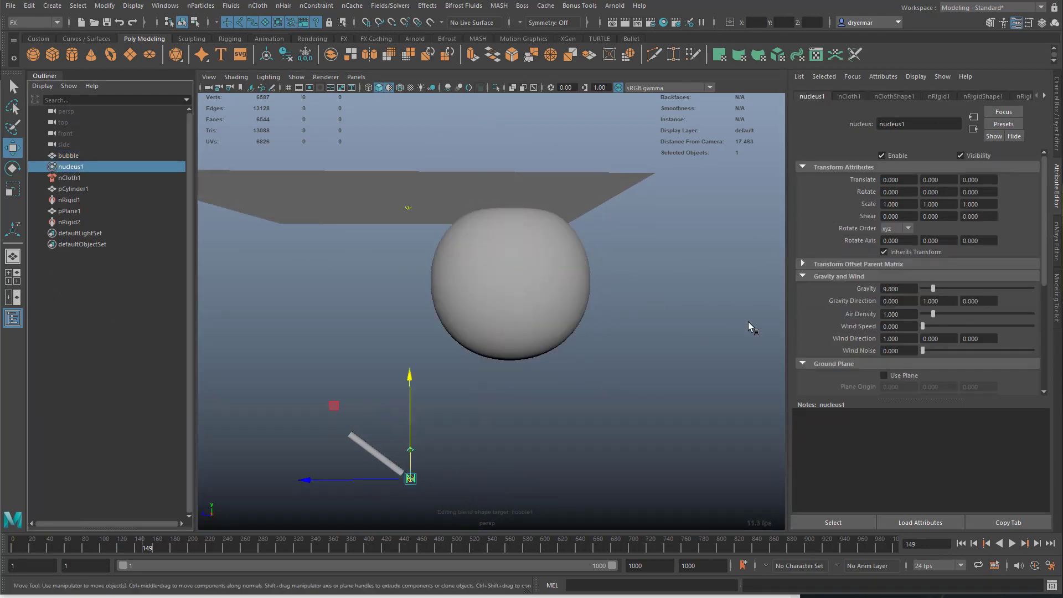
scroll(876, 296, "down", 3)
scroll(875, 297, "down", 3)
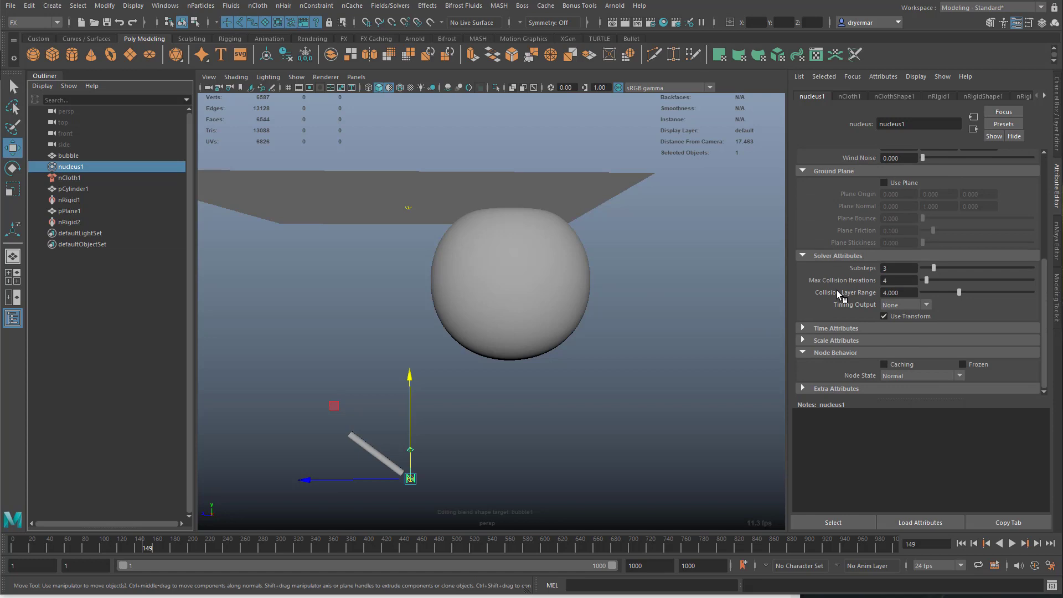
scroll(851, 331, "down", 1)
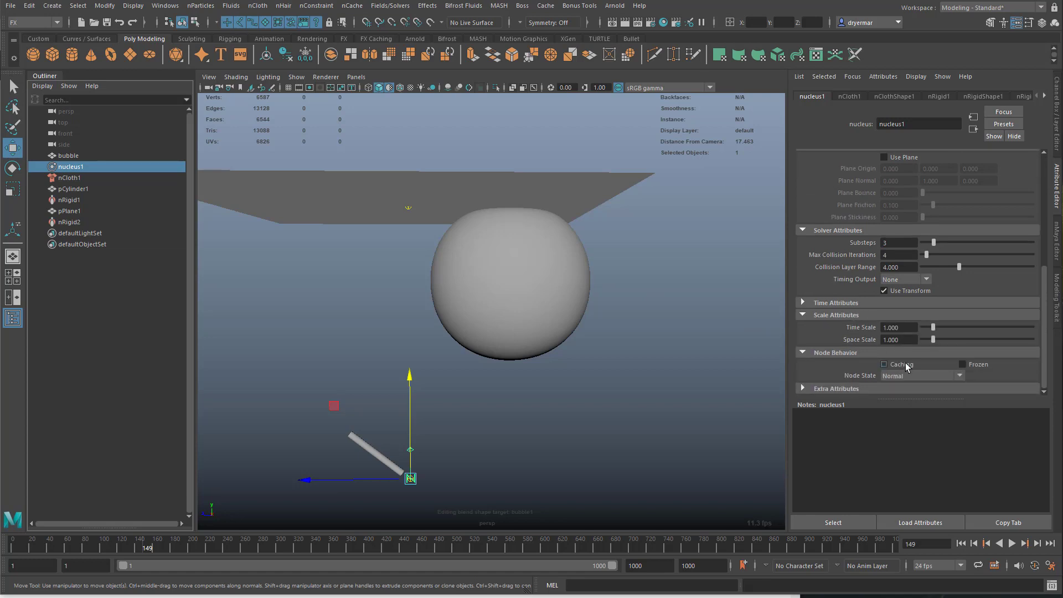
left_click(891, 340)
type("0.1")
key("Return")
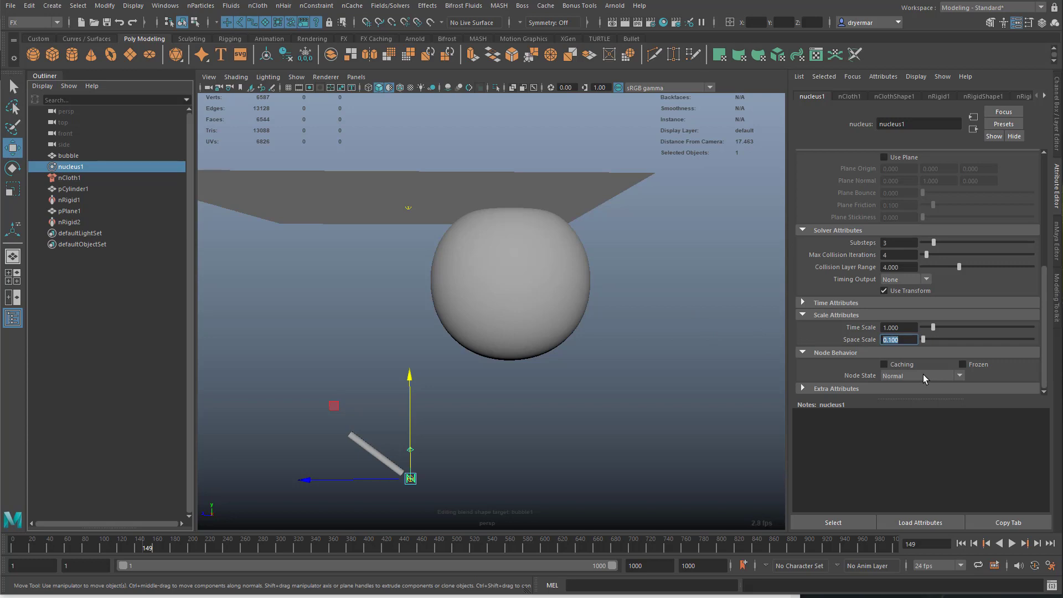
Replay the simulation several times, stopping at frame 123 with the bubble just below the plane
left_click(961, 543)
left_click(1011, 543)
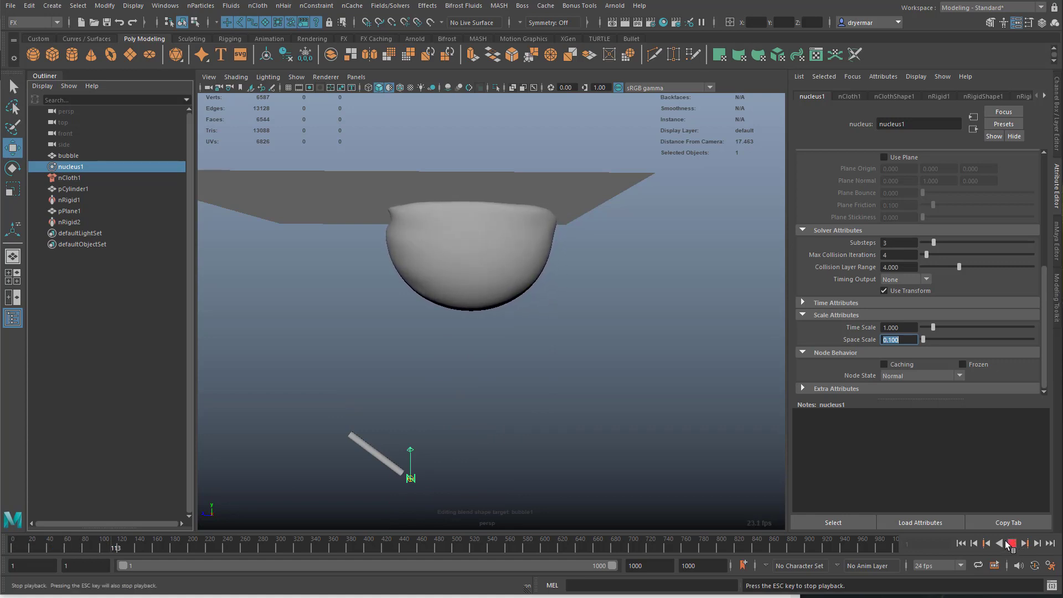
left_click(1011, 542)
left_click(960, 543)
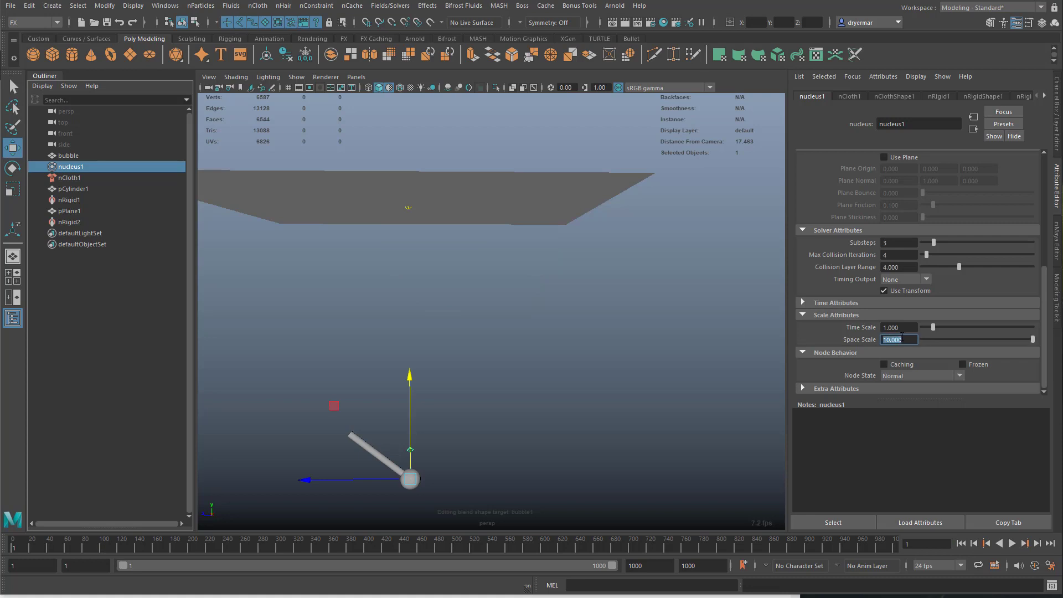
left_click(1012, 543)
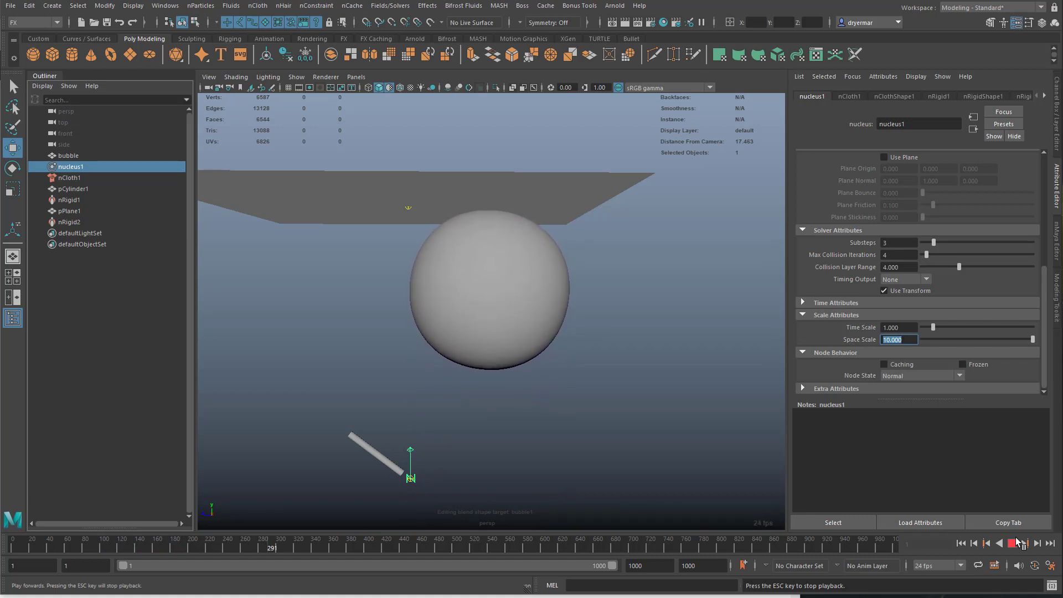
left_click(1012, 543)
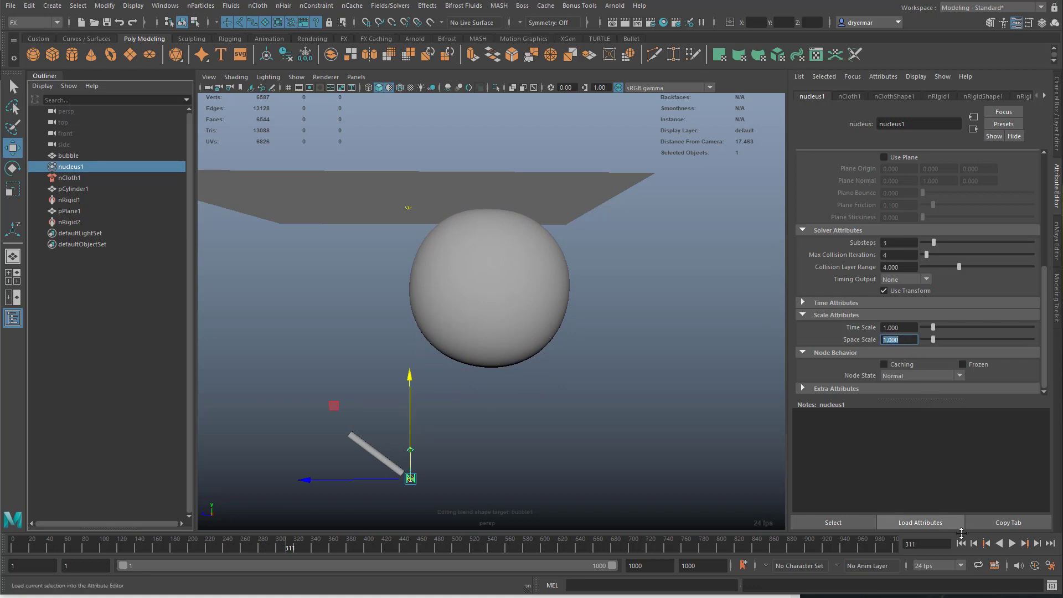
left_click(961, 544)
left_click(1012, 543)
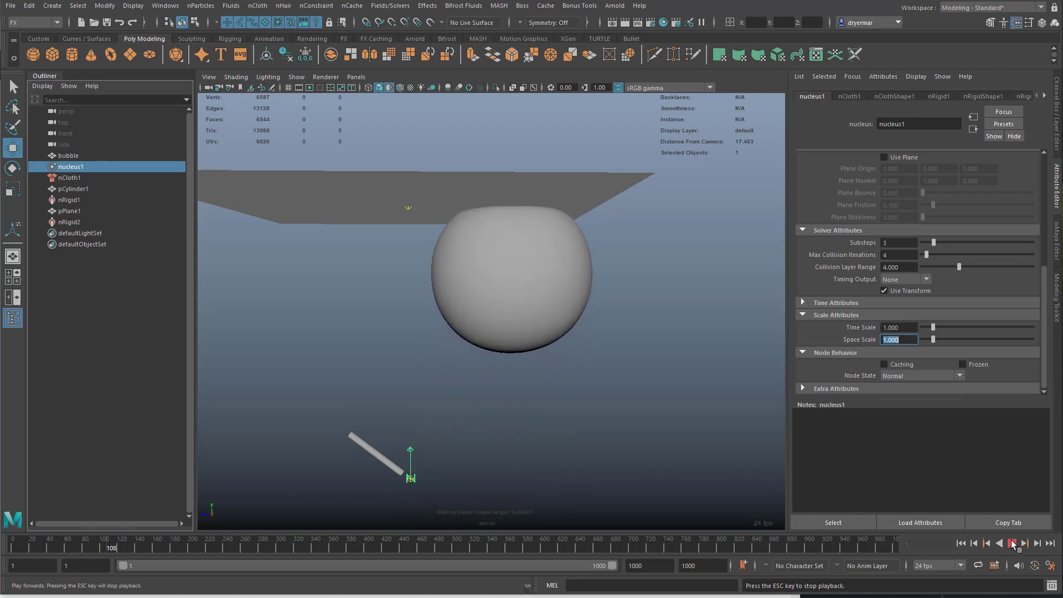
left_click(1012, 544)
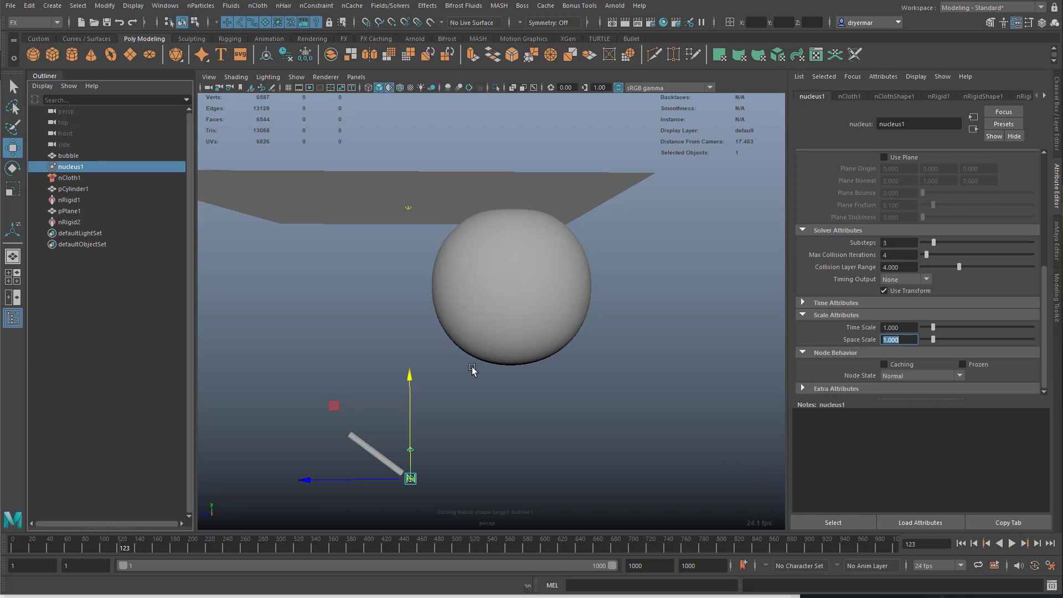
left_click_drag(474, 368, 352, 311, "alt")
Select the bubble and browse the nCloth and nConstraint menus without choosing anything
left_click(499, 308)
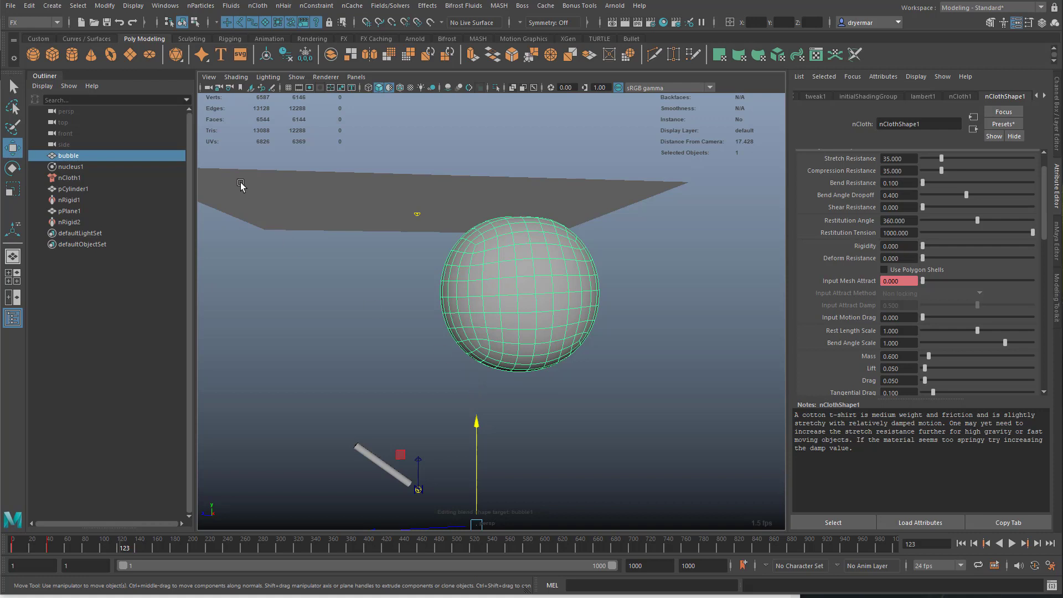
left_click(258, 7)
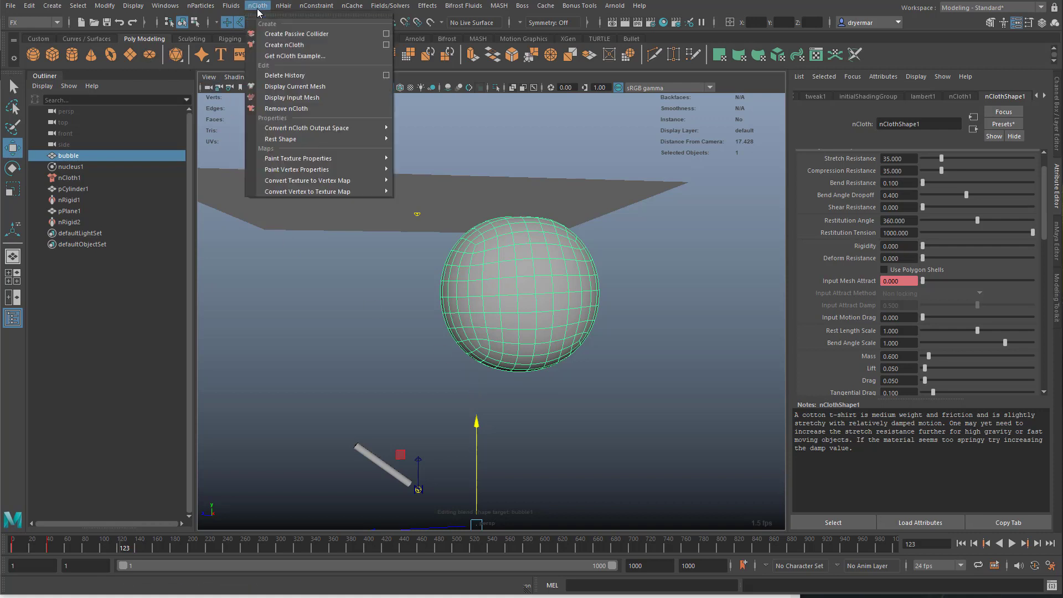
mouse_move(297, 143)
left_click(612, 294)
left_click_drag(612, 294, 523, 324, "alt")
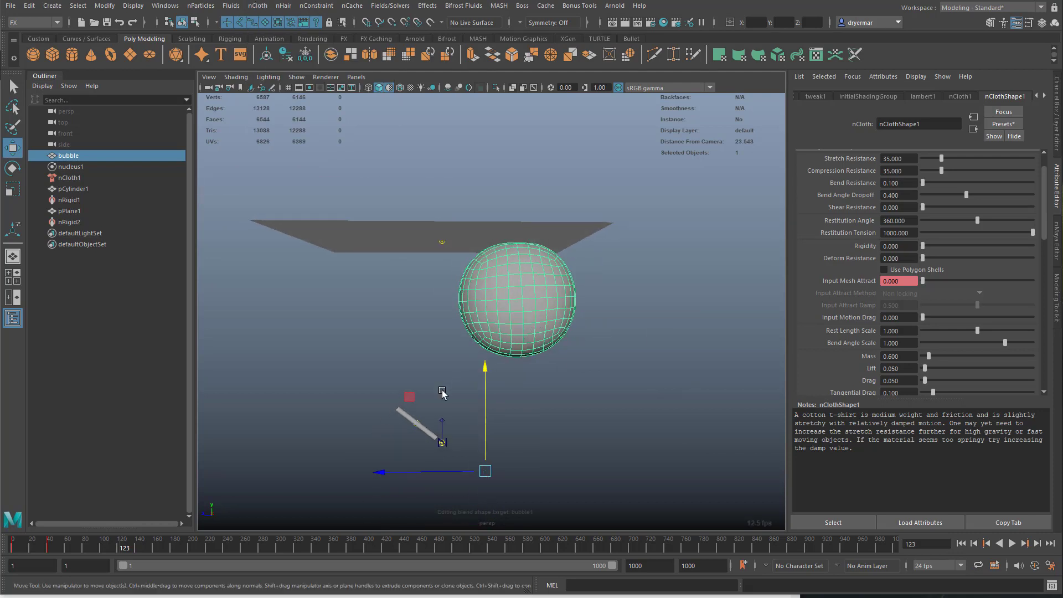
left_click(329, 8)
left_click(329, 8)
left_click_drag(471, 342, 445, 289, "alt")
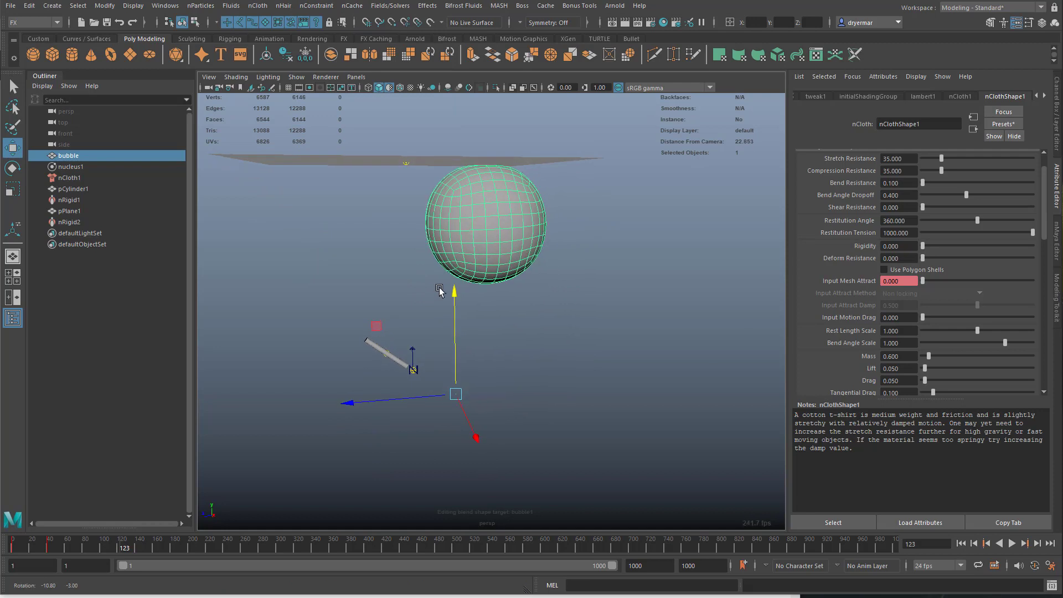
Assign a new aiStandardSurface material to the sphere and apply its Bubble preset (IOR 1.0, roughness 0)
right_click(480, 230)
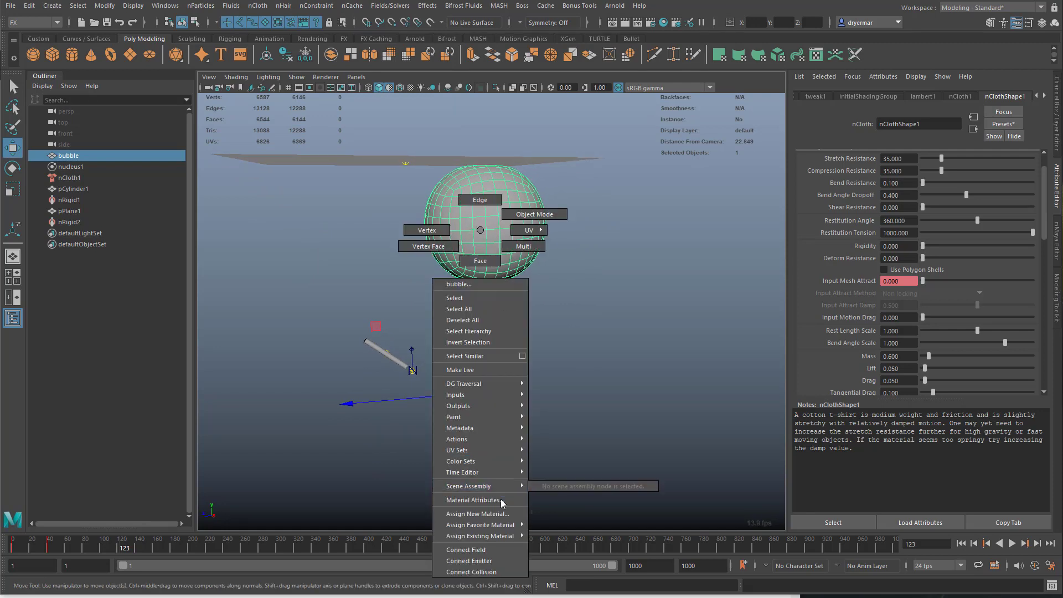
left_click(493, 513)
left_click(501, 327)
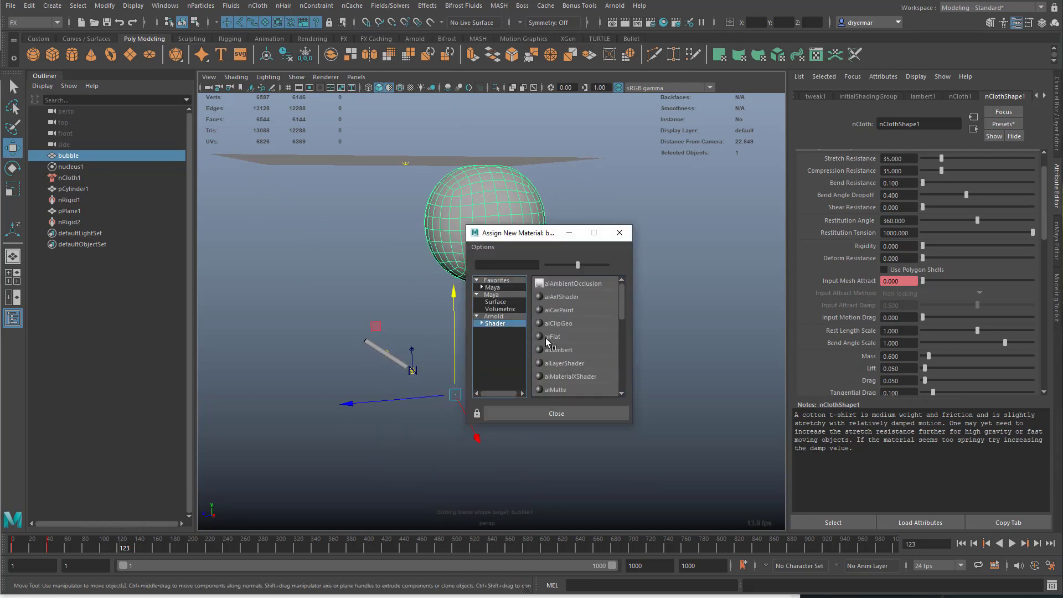
scroll(584, 367, "down", 2)
left_click(584, 387)
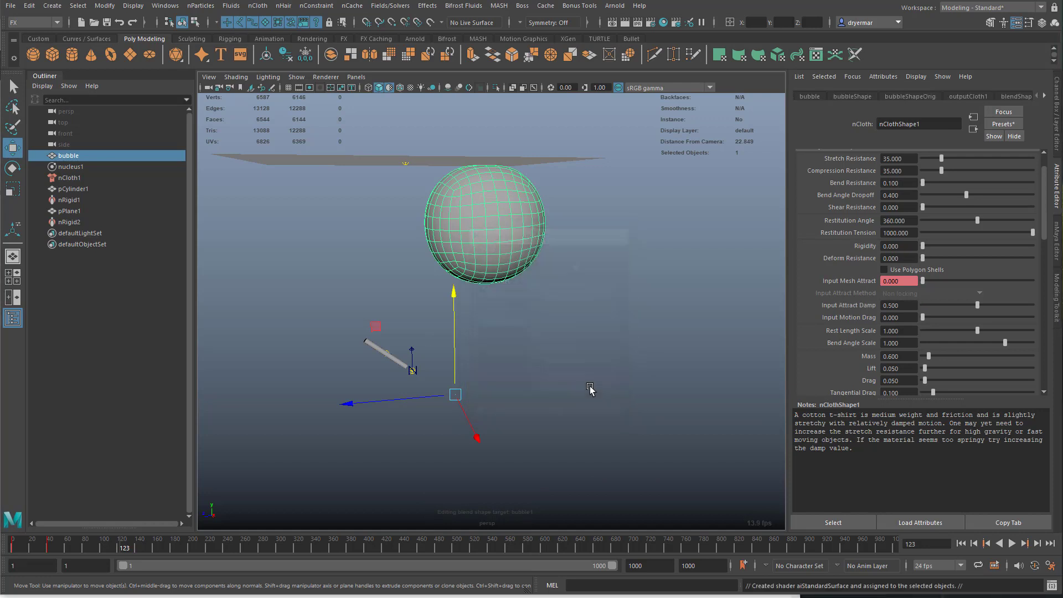
left_click(1003, 124)
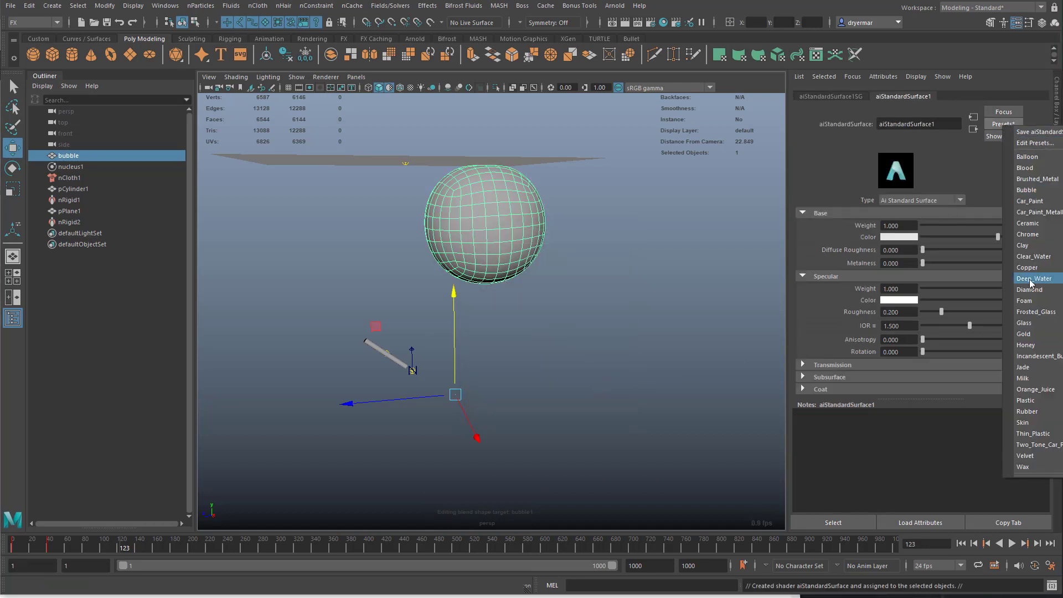
left_click(1027, 190)
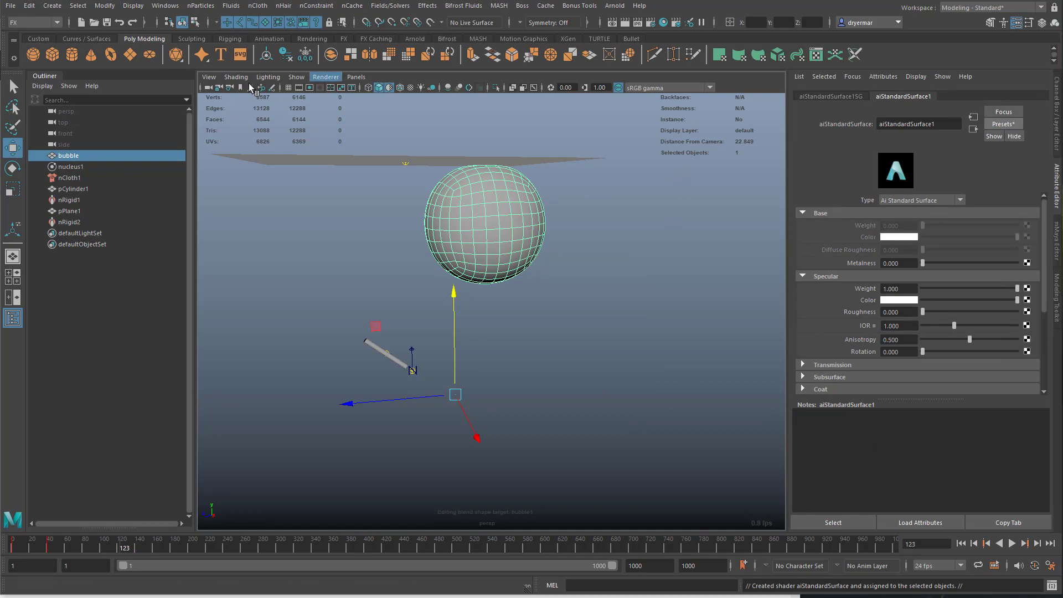
Create an Arnold Skydome Light in the scene
left_click(614, 5)
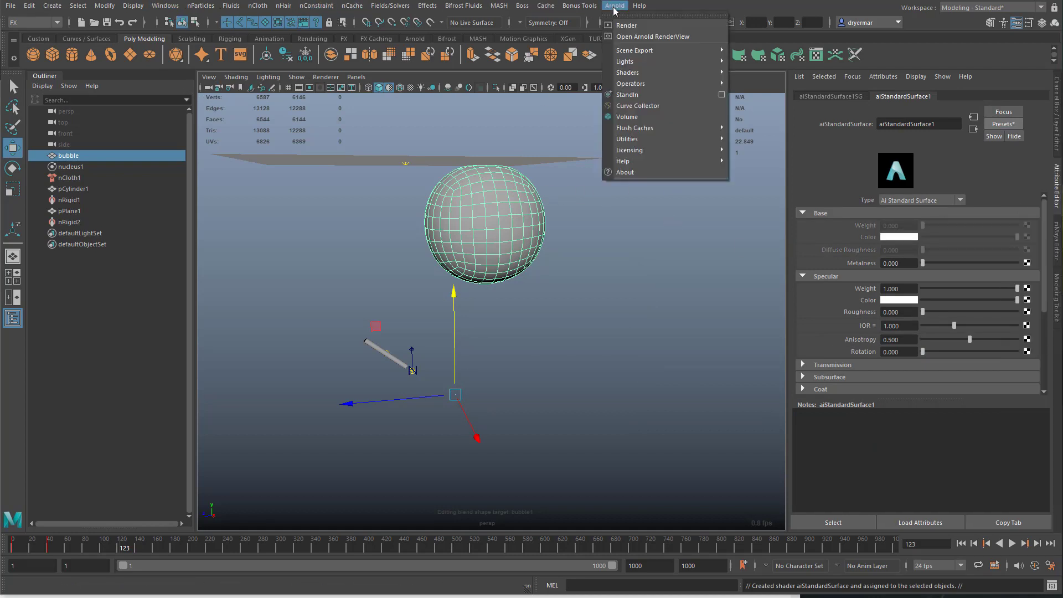
mouse_move(645, 61)
left_click(760, 73)
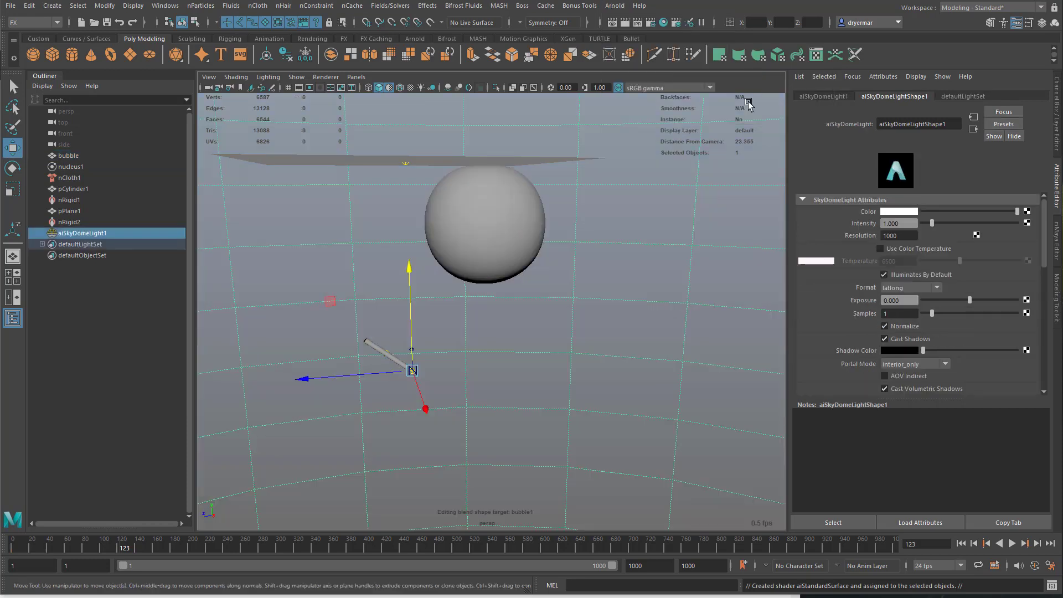
Map a file texture using MonValley_A_LookoutPoint_2k.hdr to the sky dome's colour
left_click(1027, 211)
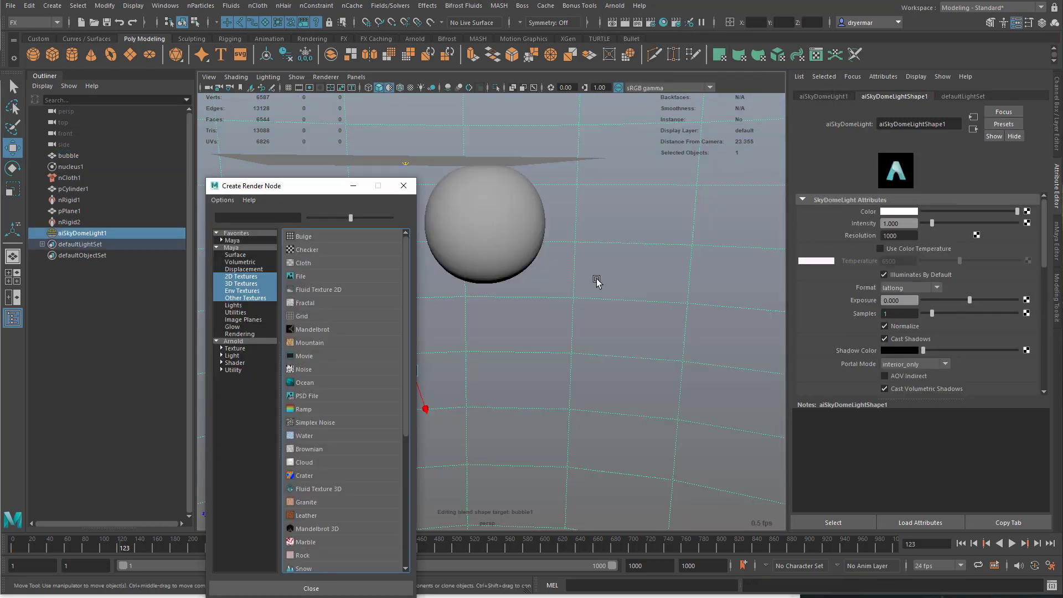
left_click(321, 281)
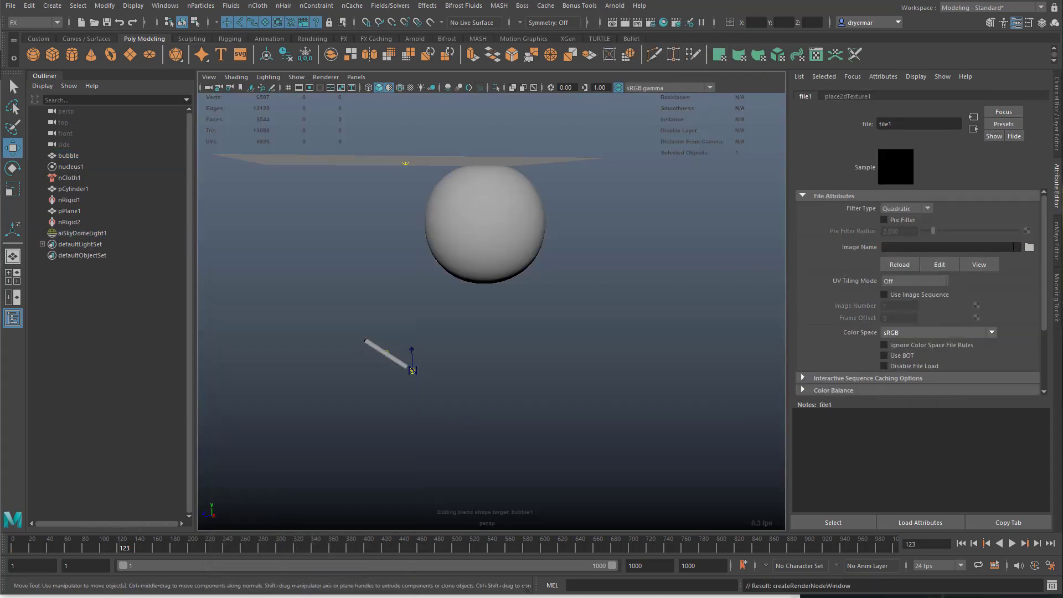
left_click(1027, 247)
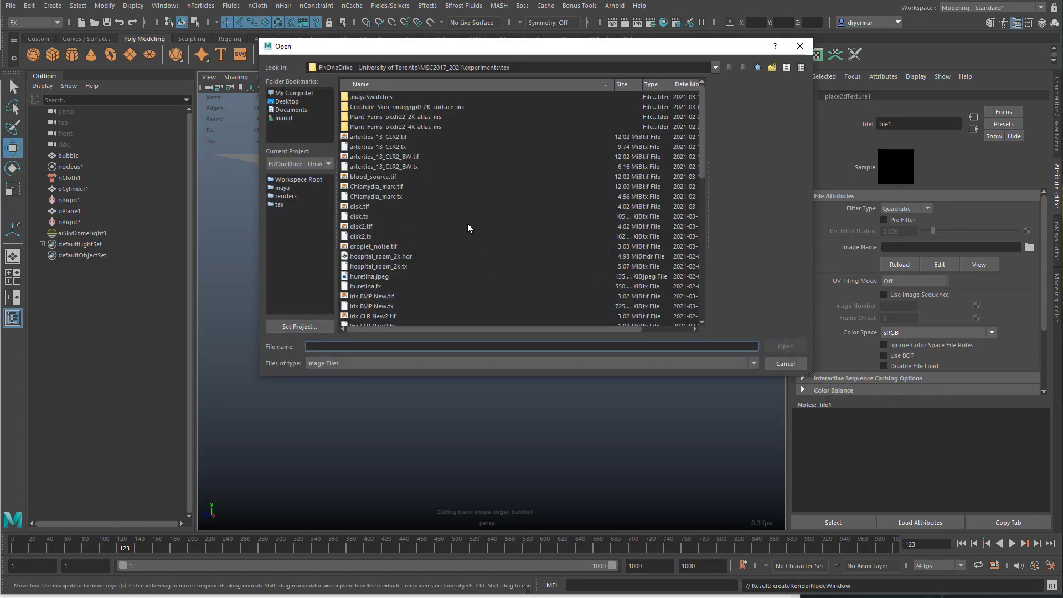
scroll(419, 237, "down", 10)
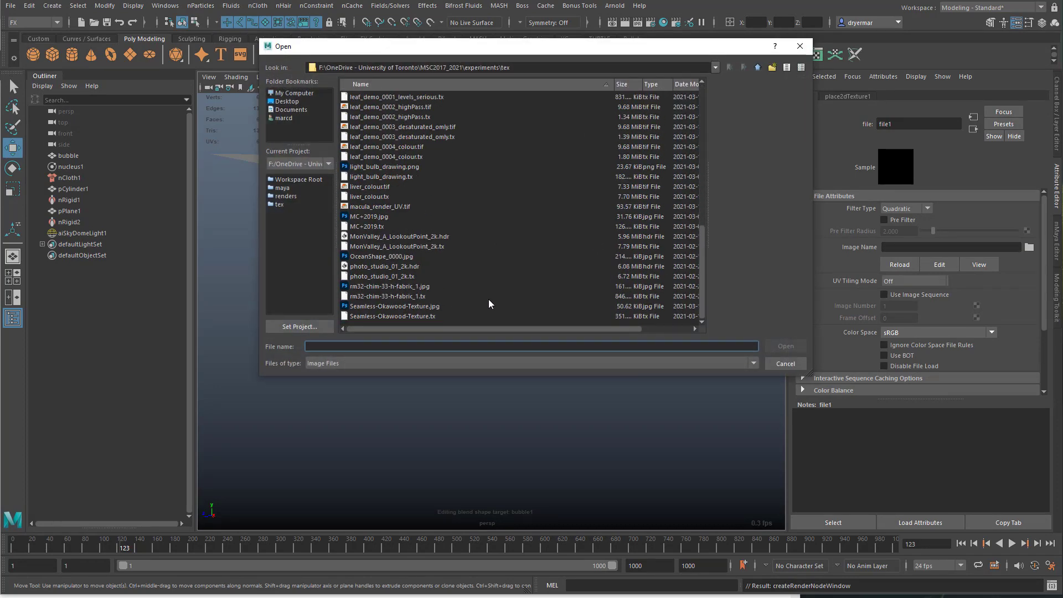
scroll(397, 300, "up", 2)
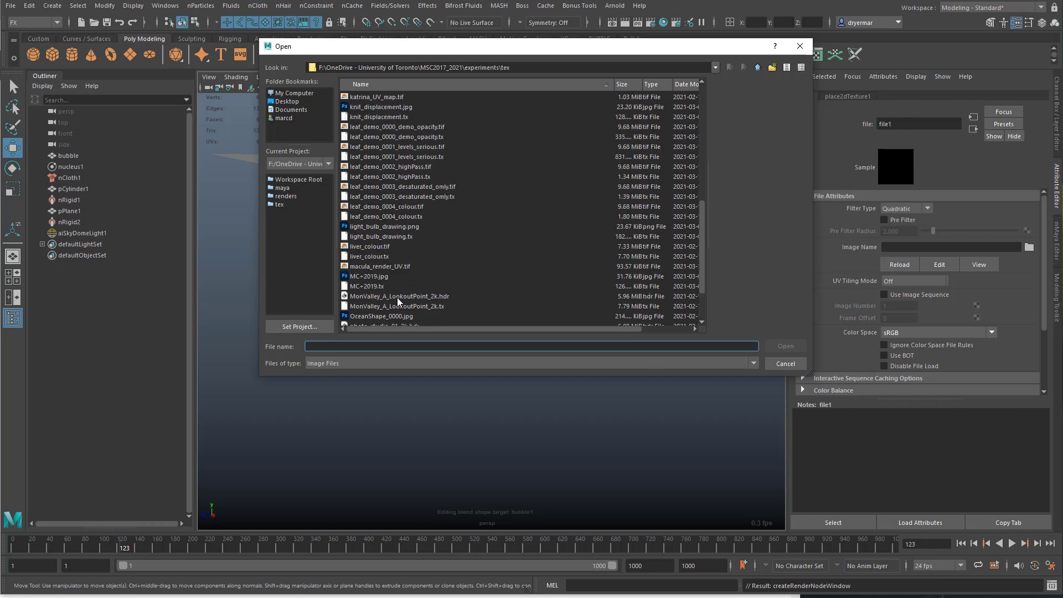
left_click(403, 296)
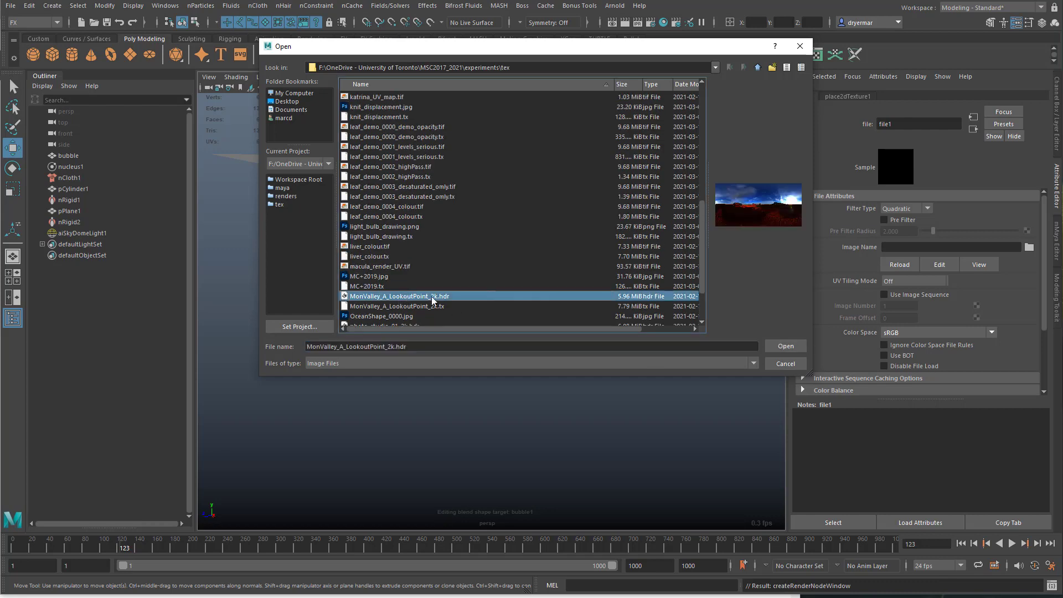
left_click(786, 346)
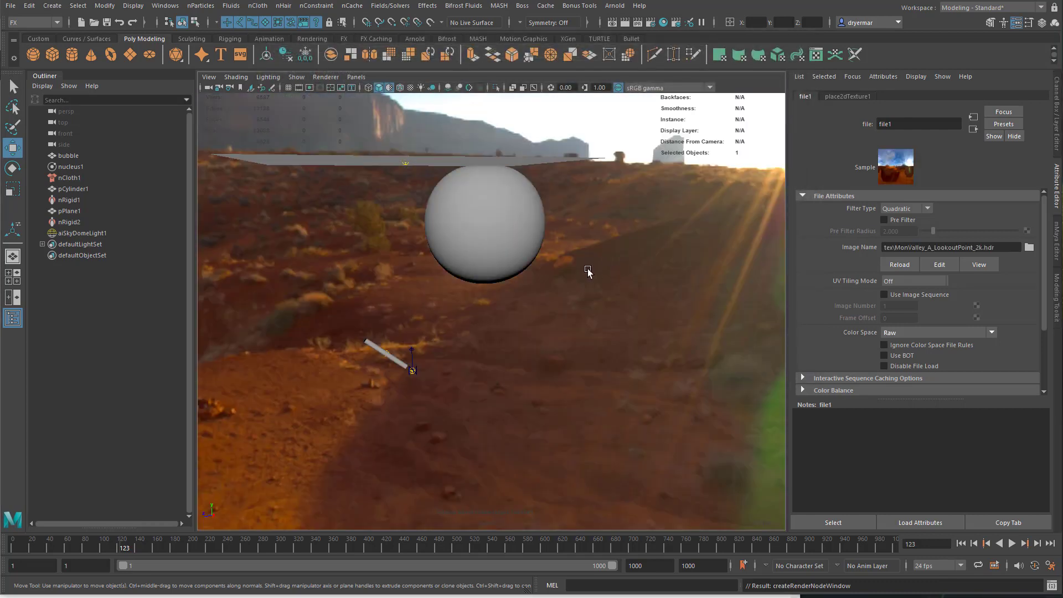
middle_click_drag(586, 268, 572, 324, "alt")
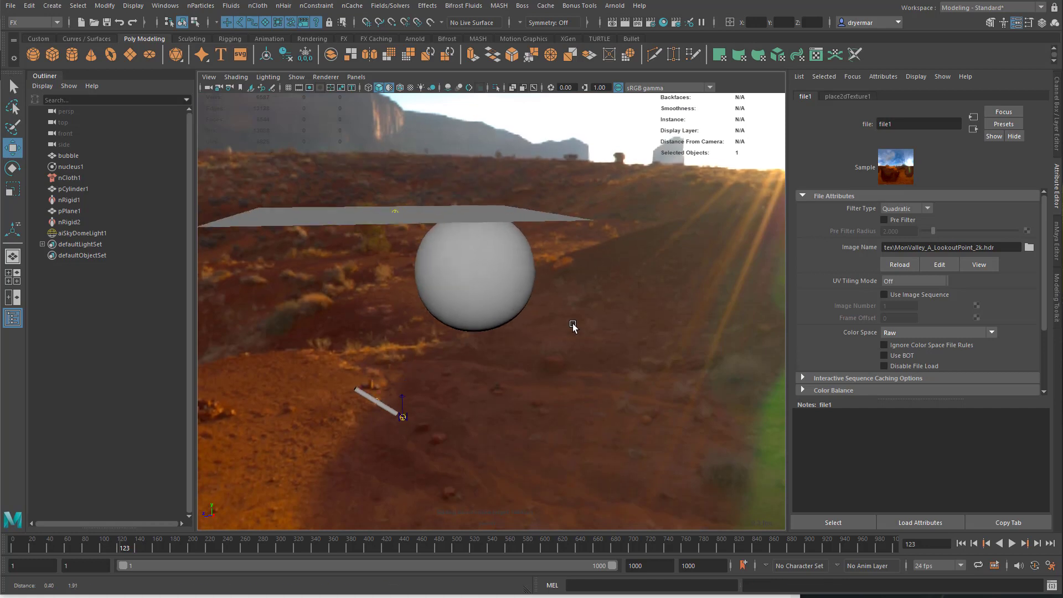
right_click_drag(572, 323, 613, 297, "alt")
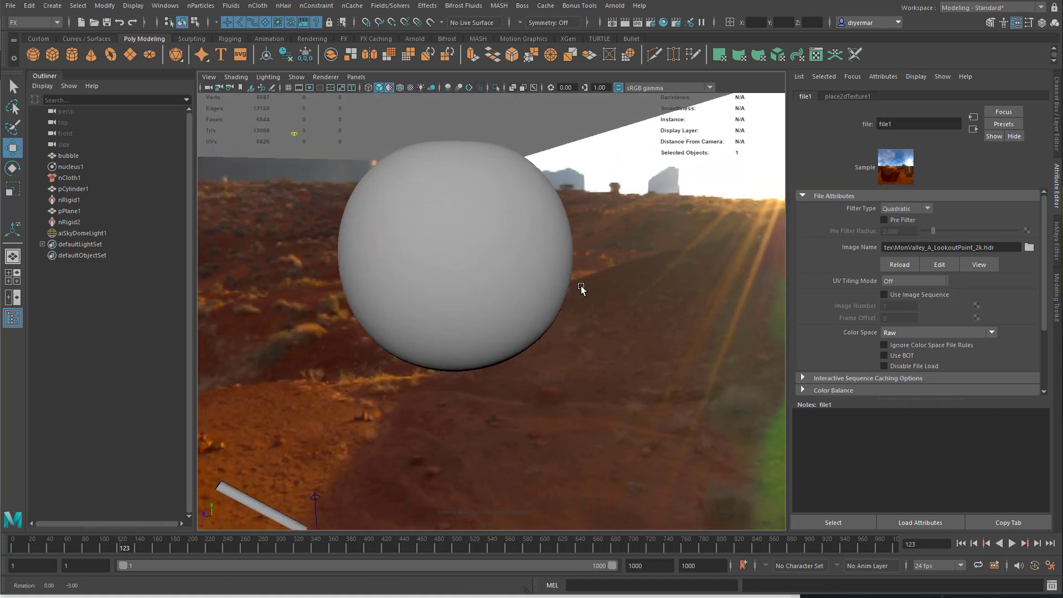
Open the Arnold RenderView and start an interactive render of the bubble scene
left_click(614, 5)
left_click(630, 38)
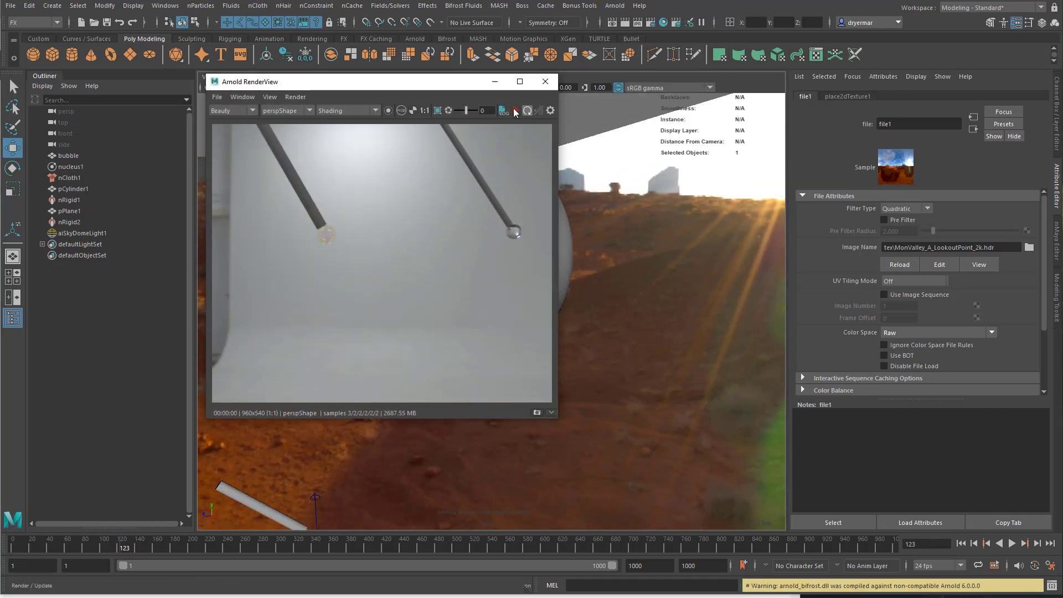
left_click(503, 110)
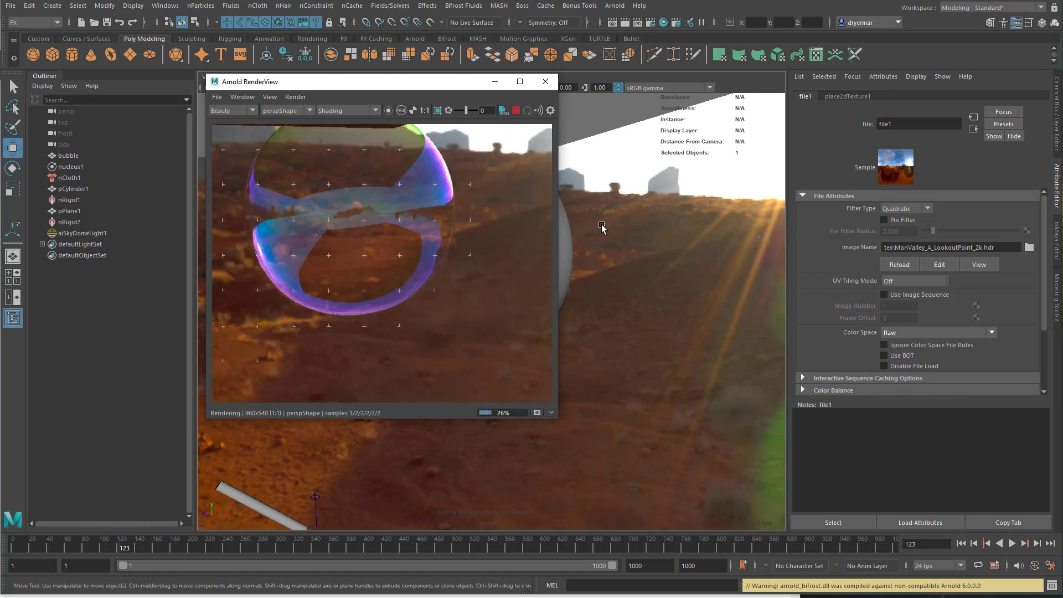
right_click_drag(657, 261, 482, 233, "alt")
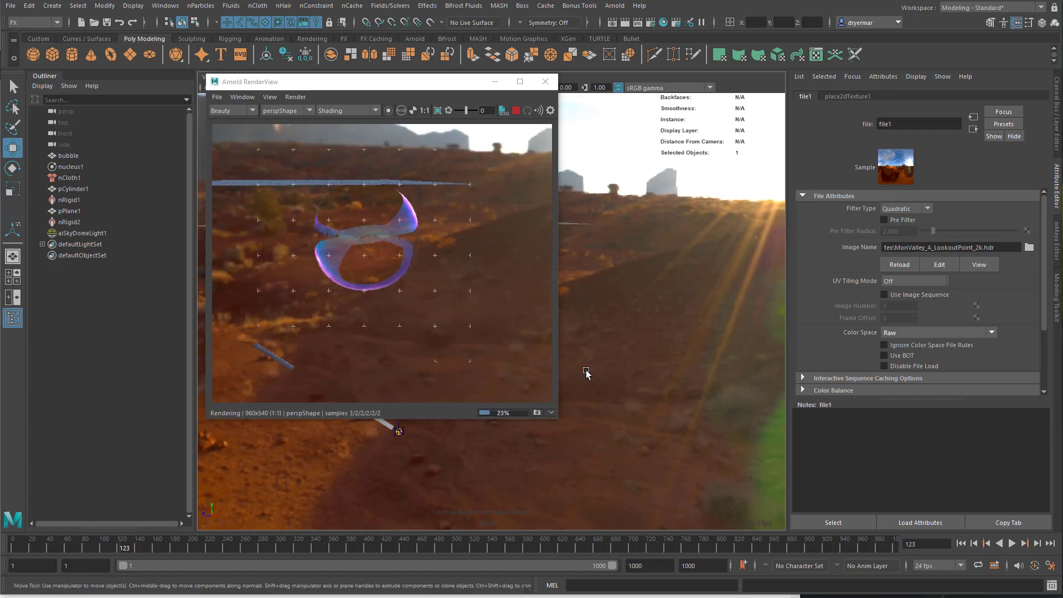
Replay the nCloth simulation from the start while rendering, then stop playback
left_click(961, 543)
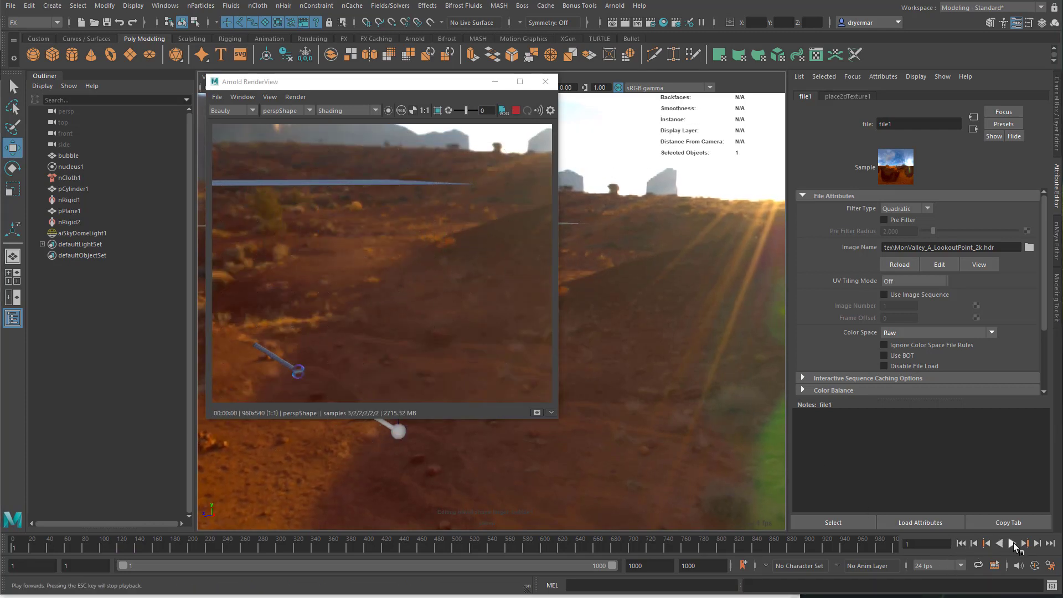
left_click(1012, 543)
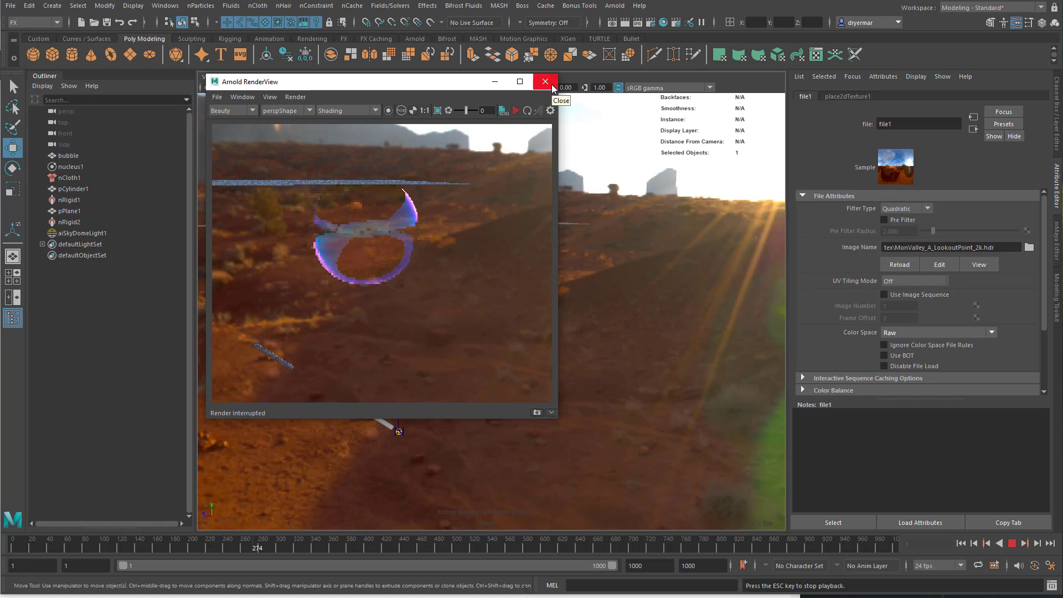
key("Escape")
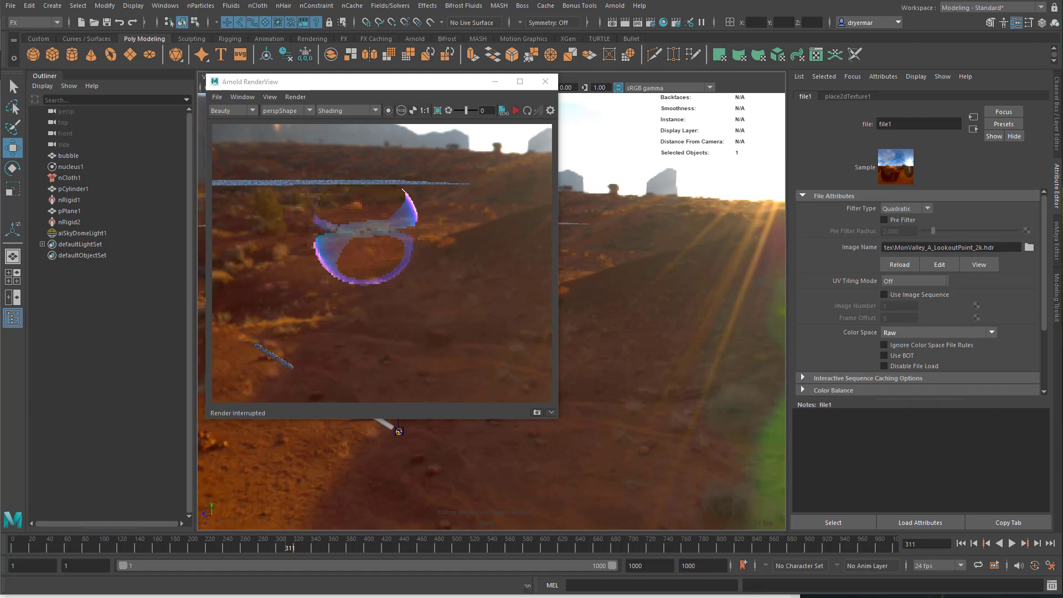